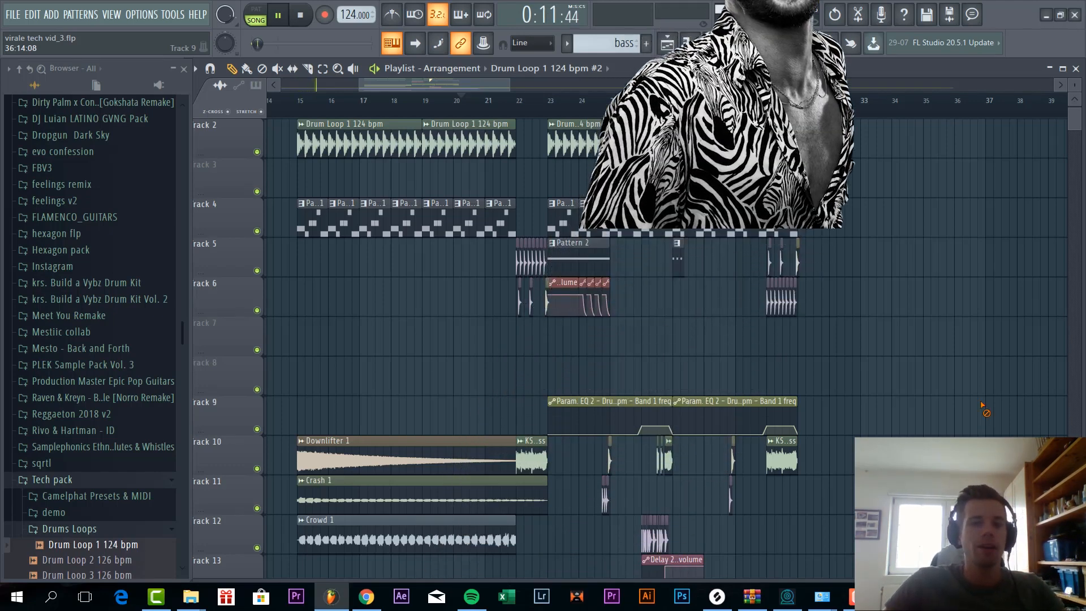
left_click(302, 111)
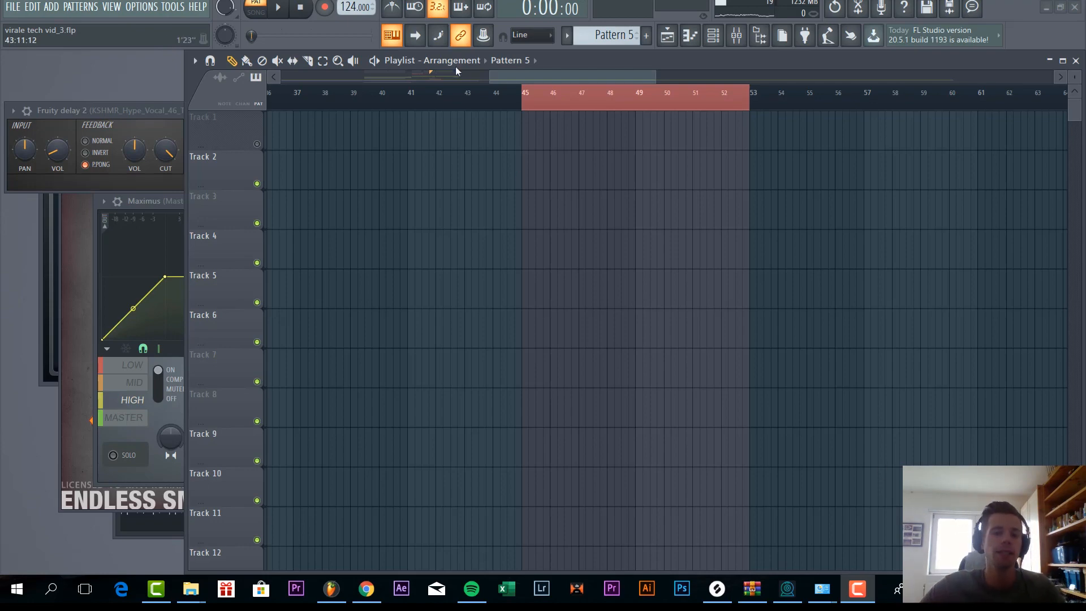
Place a Pattern 5 clip at bar 45 on Track 2 and add a Serum [64bit] channel.
left_click(525, 172)
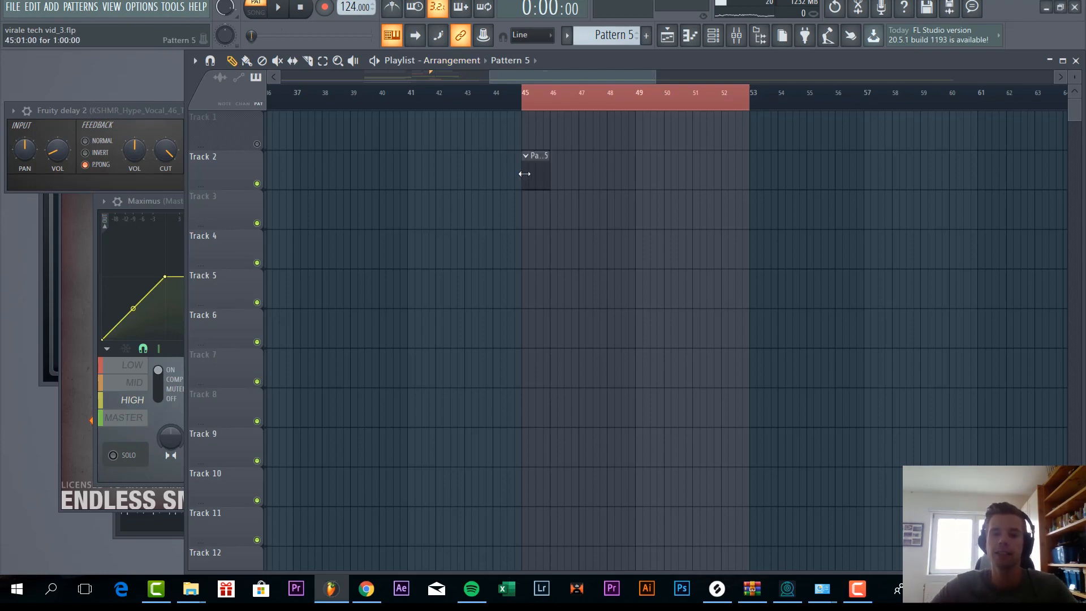
double_click(544, 173)
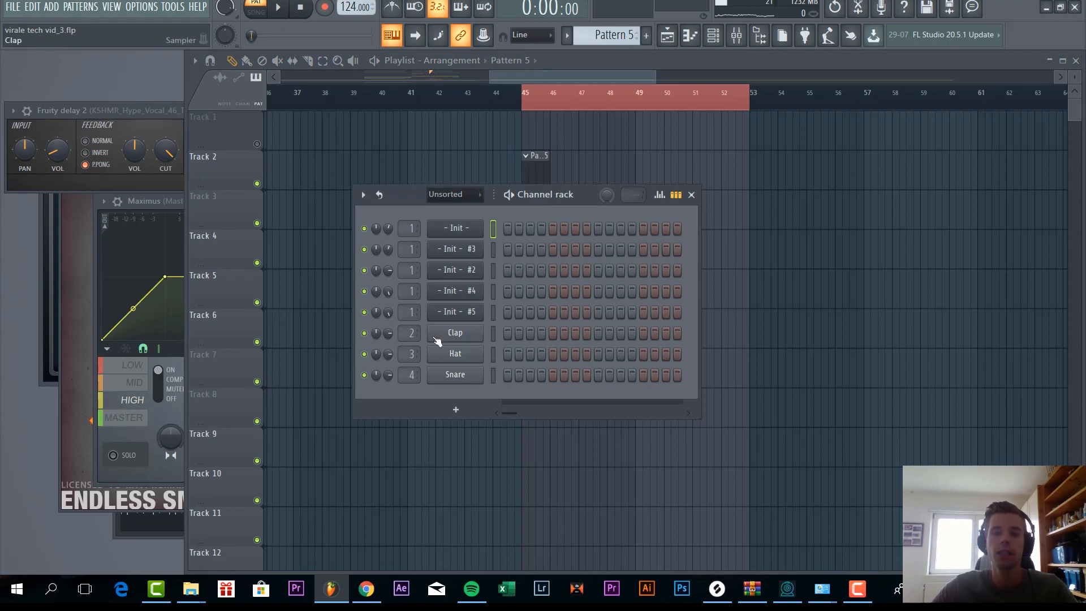
left_click(51, 7)
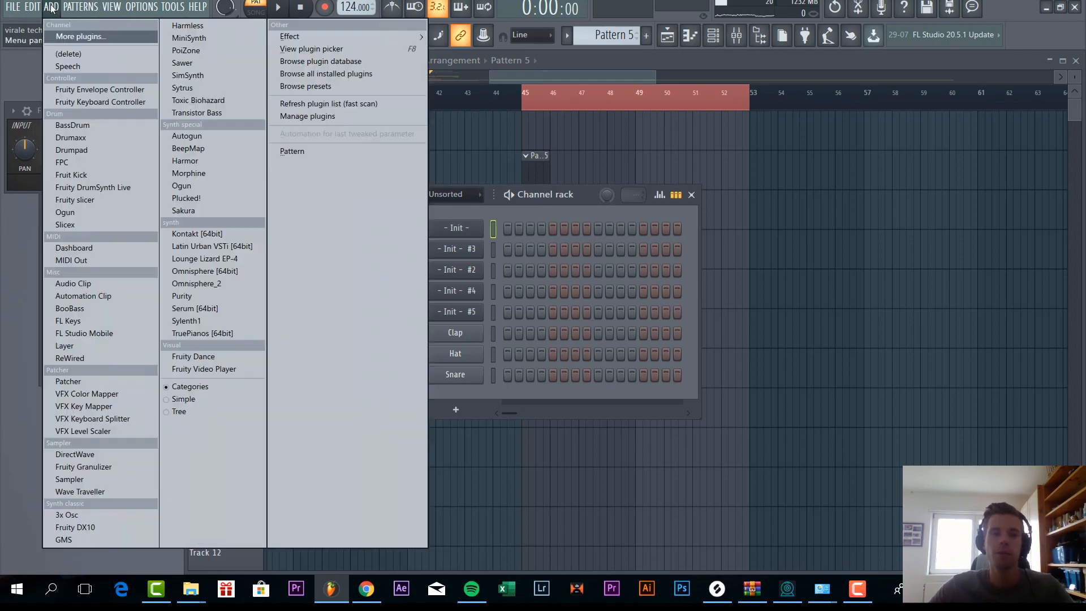
left_click(213, 309)
Load Serum's BS Cowgirl preset from Sonance Sounds Dirty Tech Vol. 1 and move the plugin window clear of the channel rack.
left_click(654, 156)
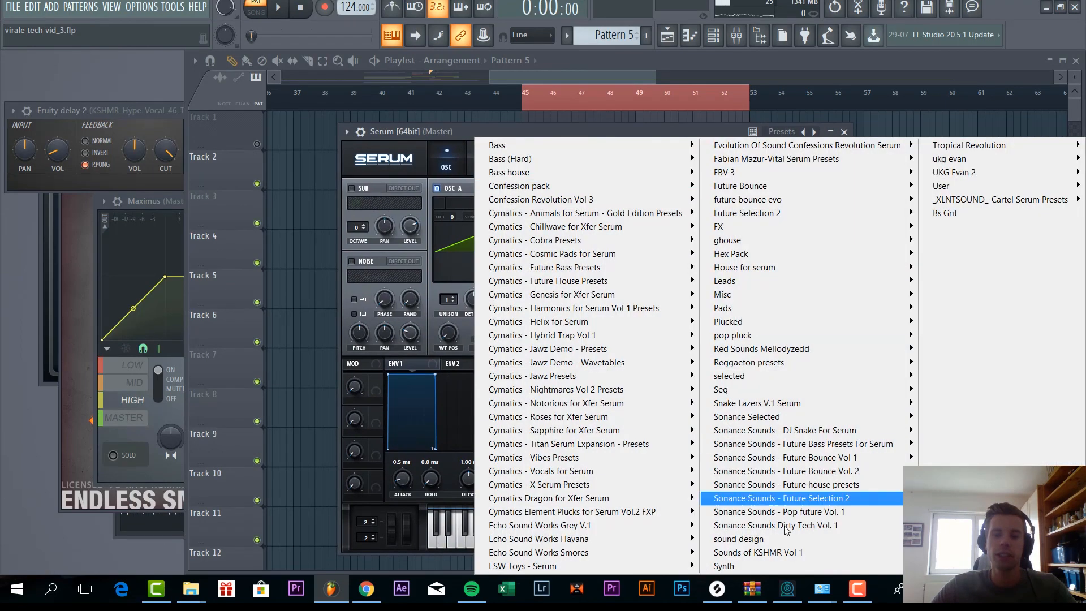
mouse_move(785, 529)
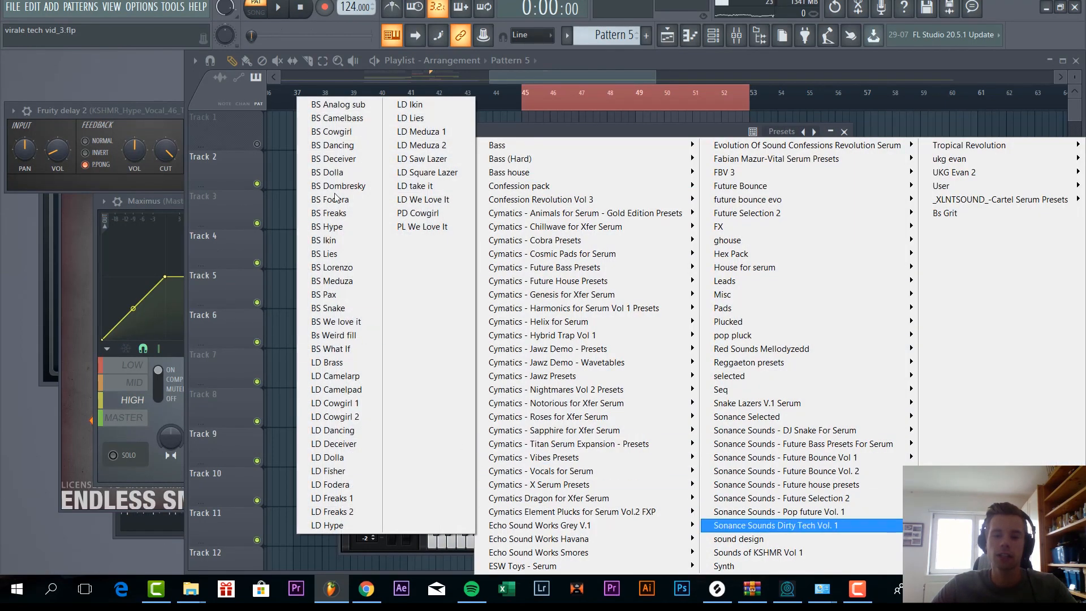
left_click(349, 135)
left_click_drag(582, 130, 759, 124)
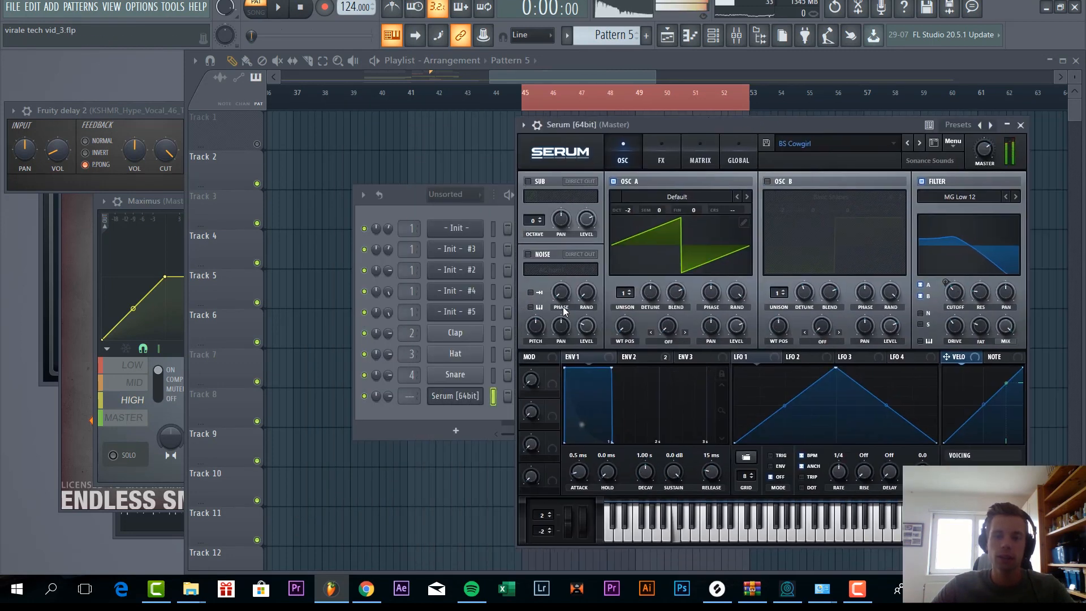
Open the Serum channel's piano roll, place a one-beat F4 note at the start of the bar and play it back.
right_click(460, 400)
left_click(498, 395)
left_click(389, 393)
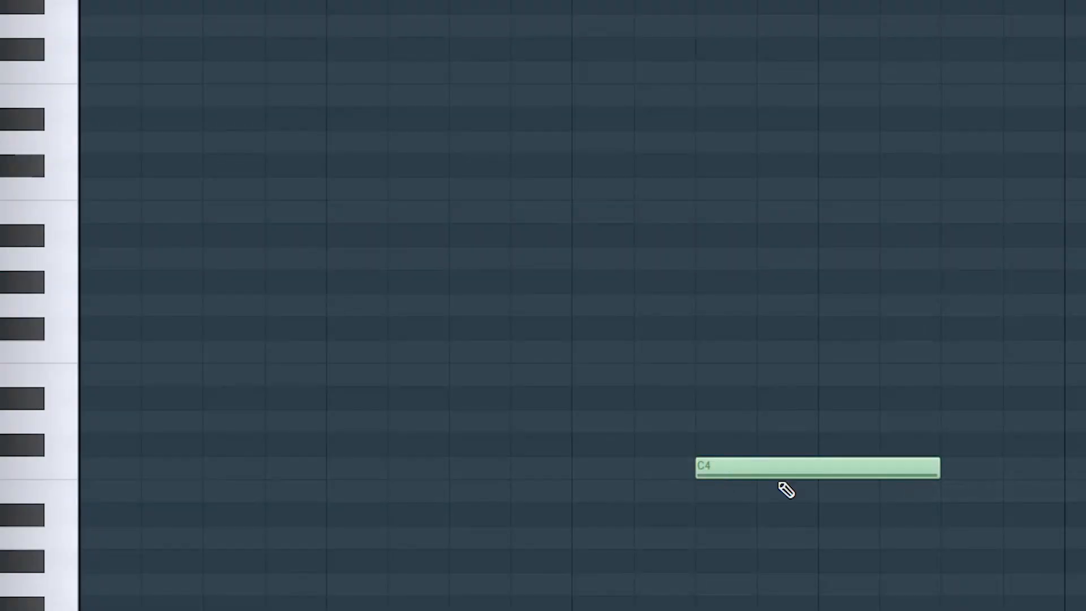
left_click_drag(434, 397, 412, 383)
mouse_move(413, 328)
left_mouse_down()
mouse_move(43, 238)
mouse_move(3, 176)
mouse_move(3, 373)
left_mouse_up()
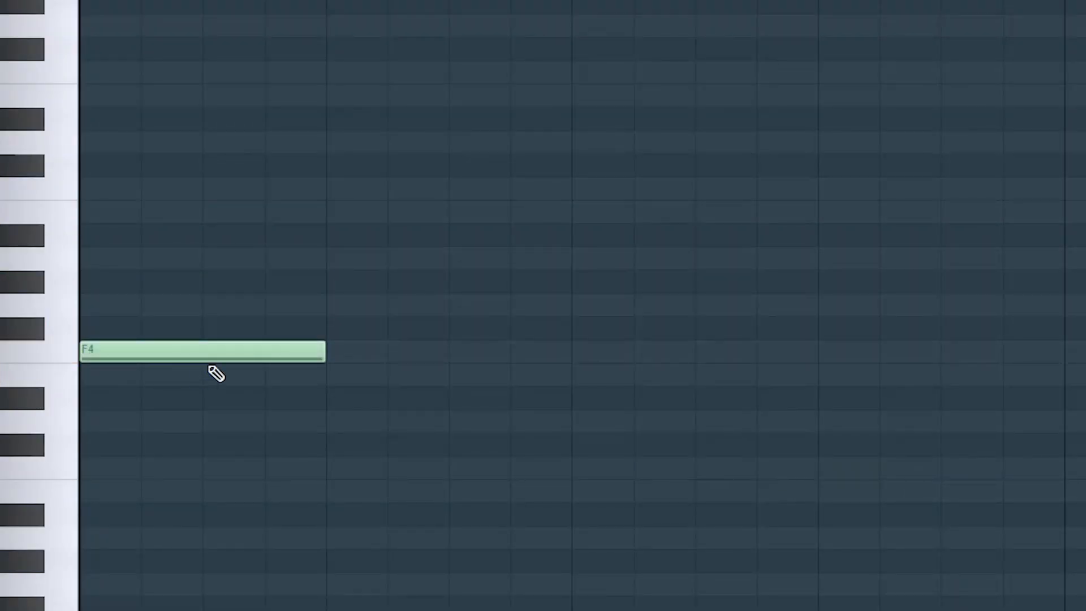
key("space")
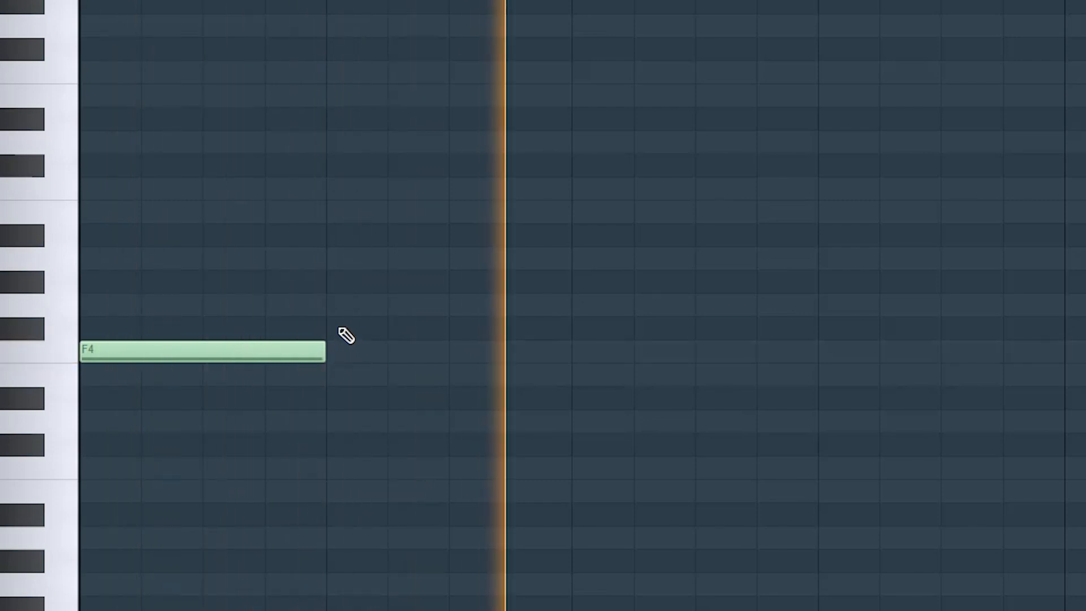
Add consecutive half-beat notes F#4, E4 and G#4 directly after the F4 note and play the sequence.
left_click(343, 331)
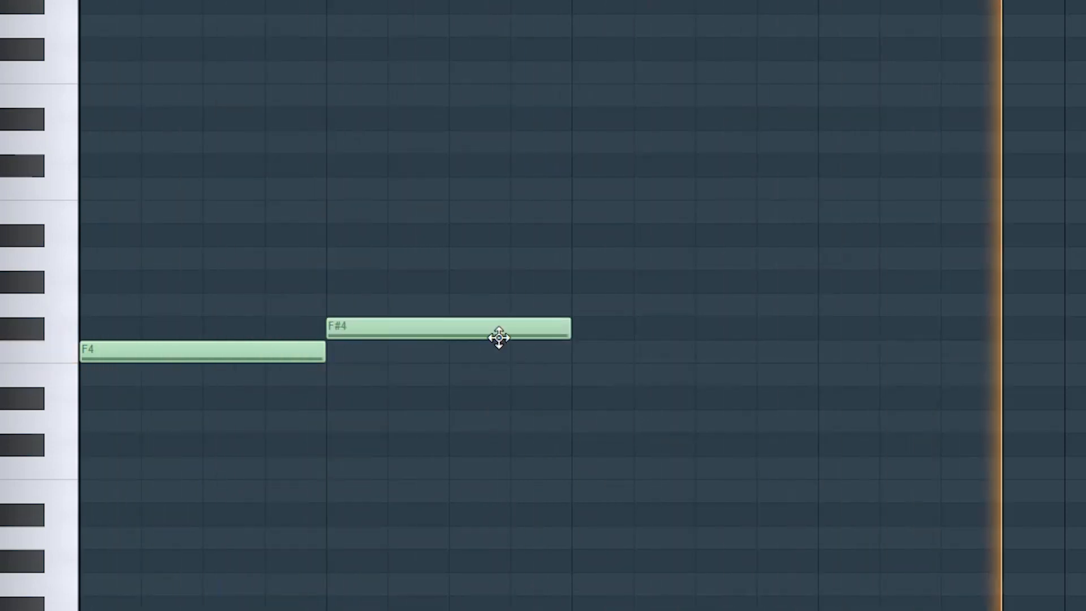
left_click_drag(566, 328, 451, 332)
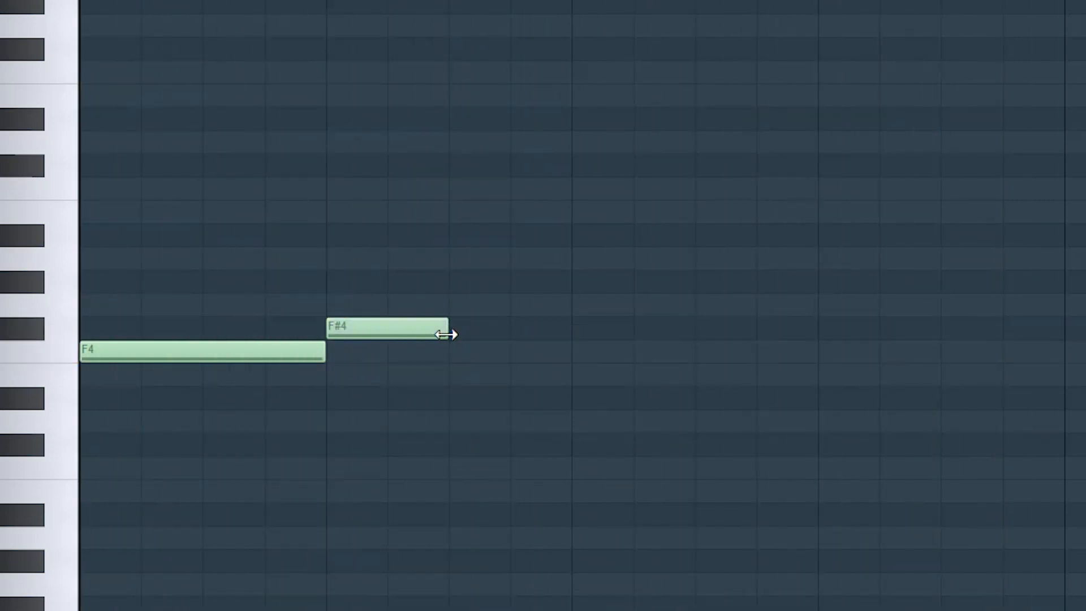
left_click(456, 374)
key("space")
left_click_drag(468, 376, 490, 371)
left_click(576, 281)
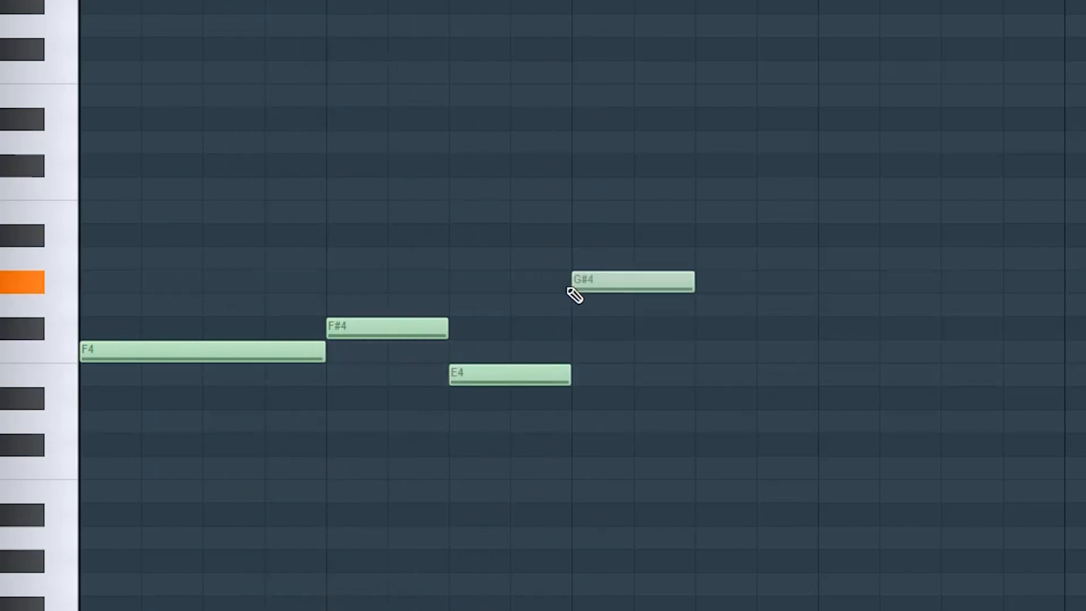
key("space")
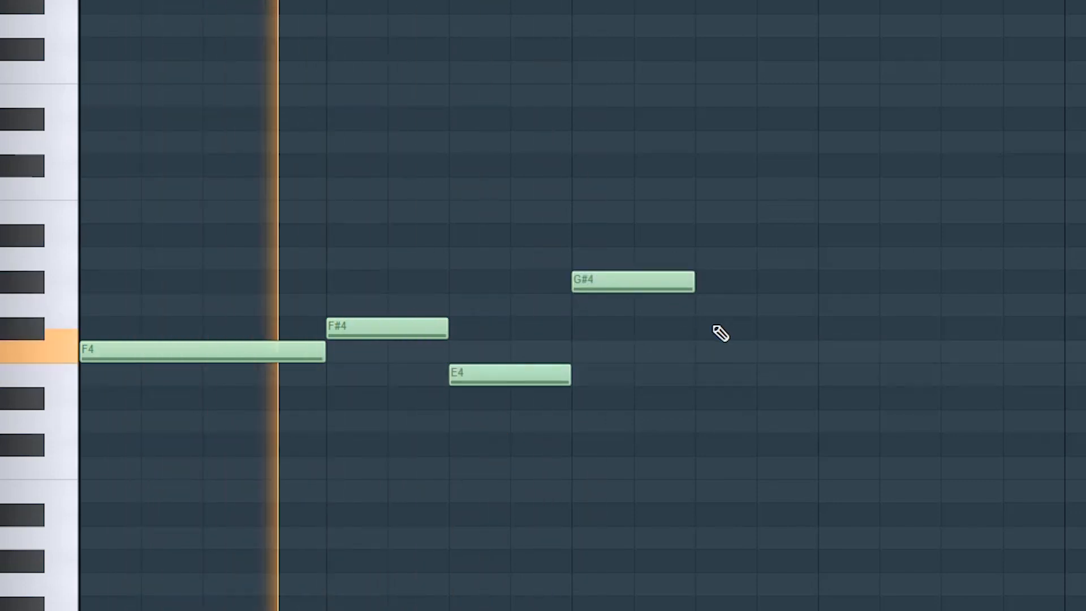
Complete the bar with a half-beat E4 note followed by a one-beat E4 note.
left_click(714, 380)
left_click(832, 373)
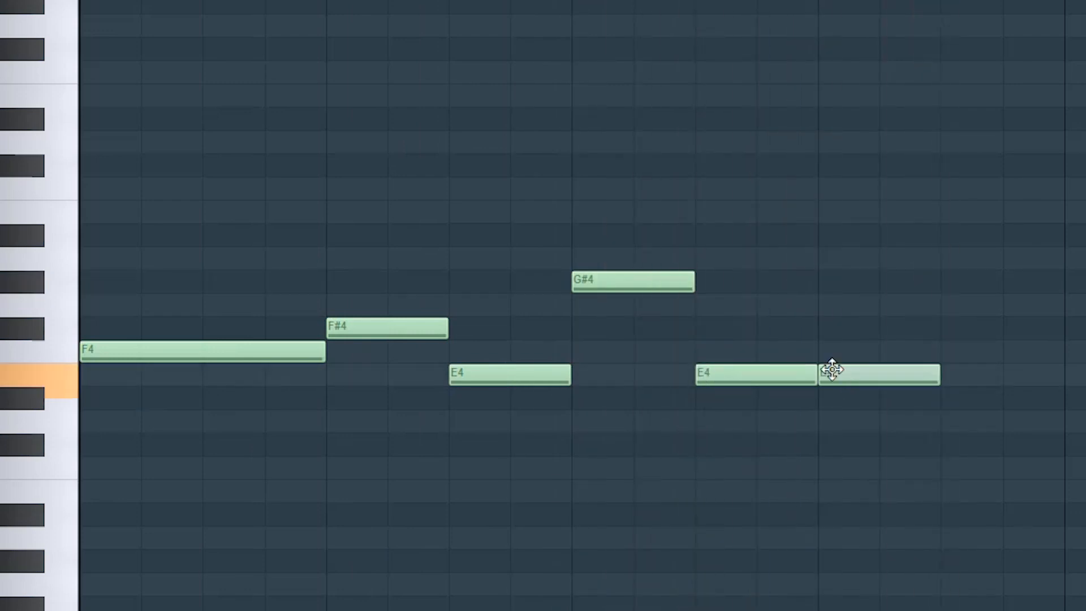
left_click_drag(942, 378, 1064, 378)
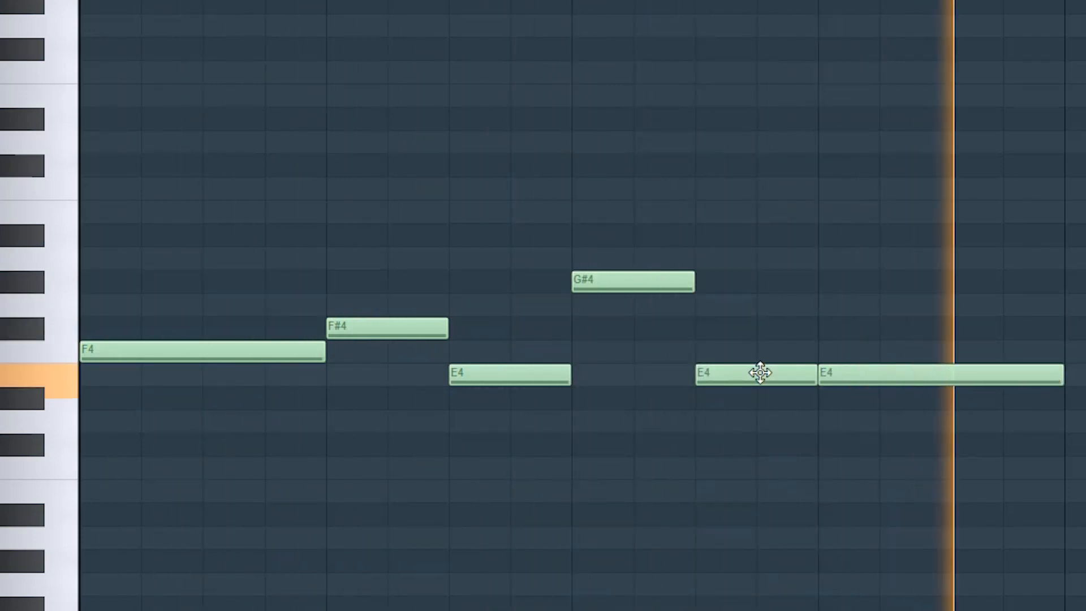
Rearrange the four half-beat notes into the order E4, F#4, F#4, G#4 and close the piano roll.
left_click_drag(793, 372, 812, 326)
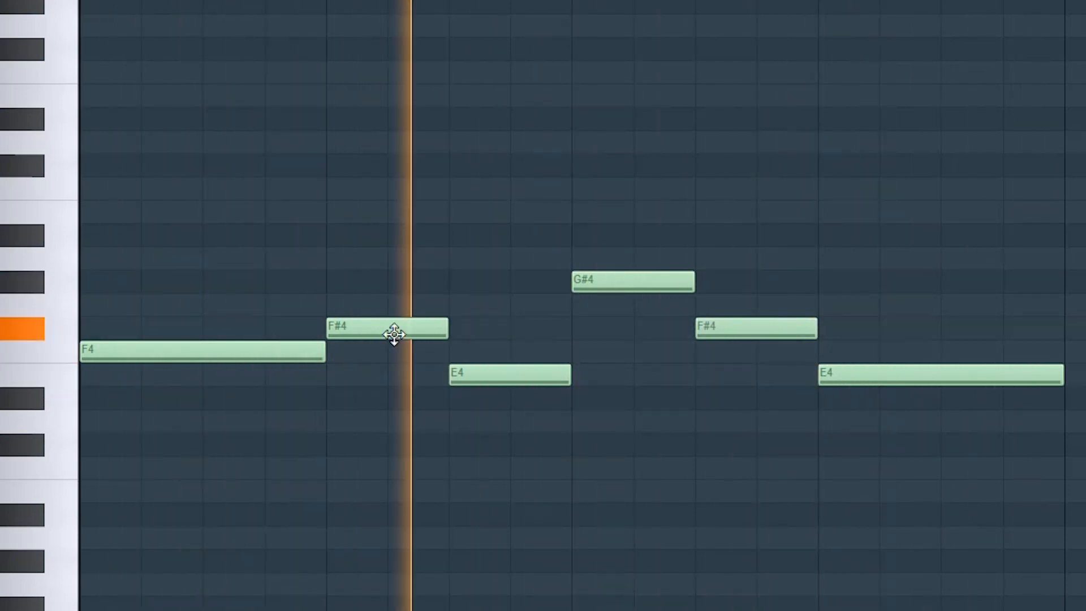
left_click_drag(393, 331, 465, 328)
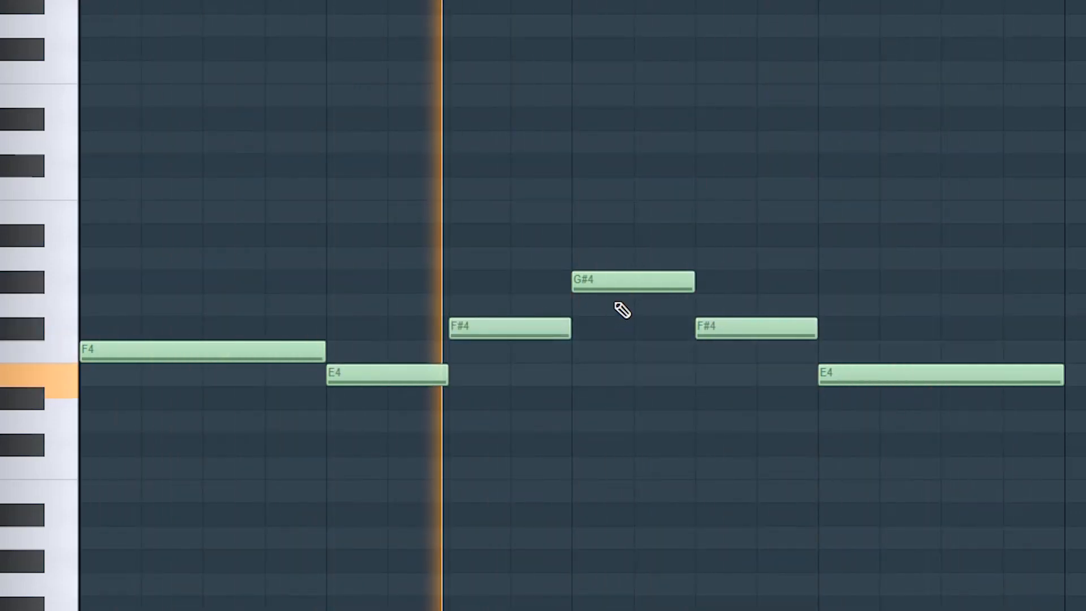
left_click_drag(625, 283, 622, 329)
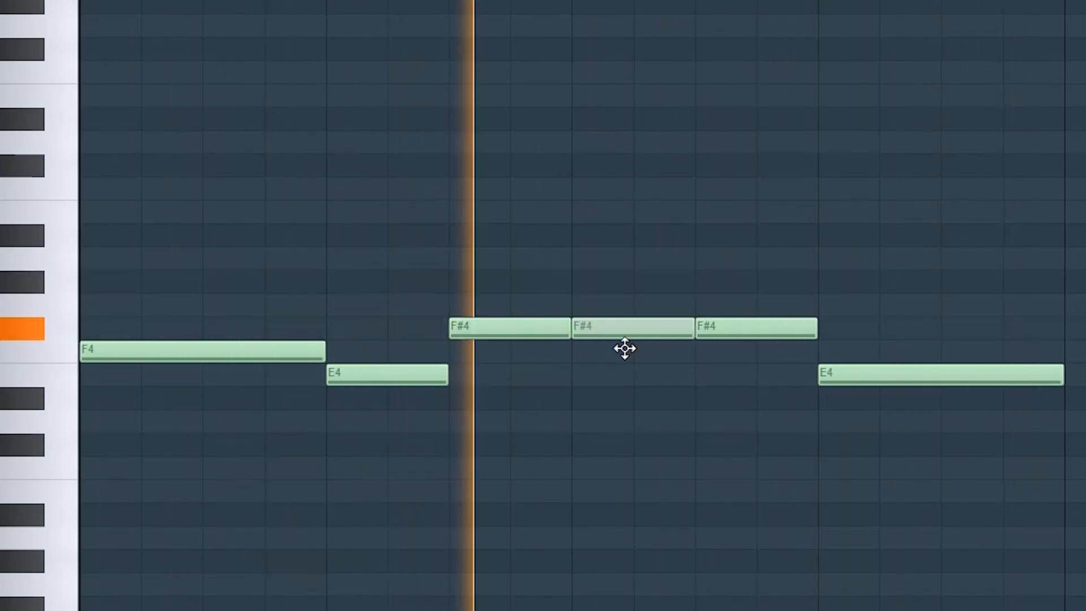
left_click_drag(710, 327, 740, 277)
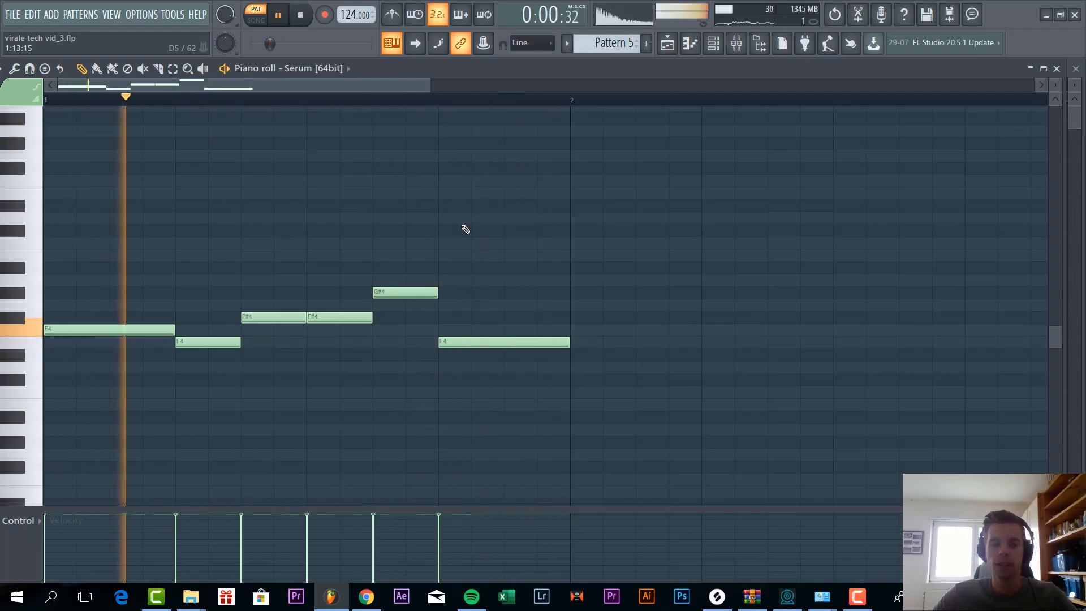
key("Escape")
Set Serum's Env 2 sustain to 38.16% and adjust the filter cutoff and its envelope modulation amount.
left_click_drag(779, 133, 778, 105)
left_click(629, 340)
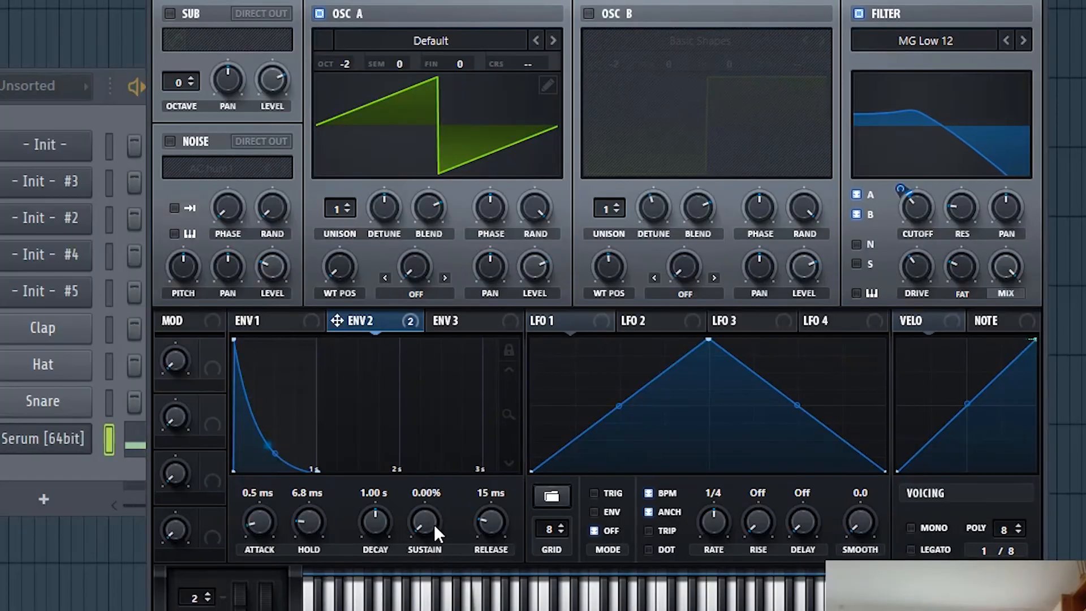
left_click_drag(434, 526, 448, 456)
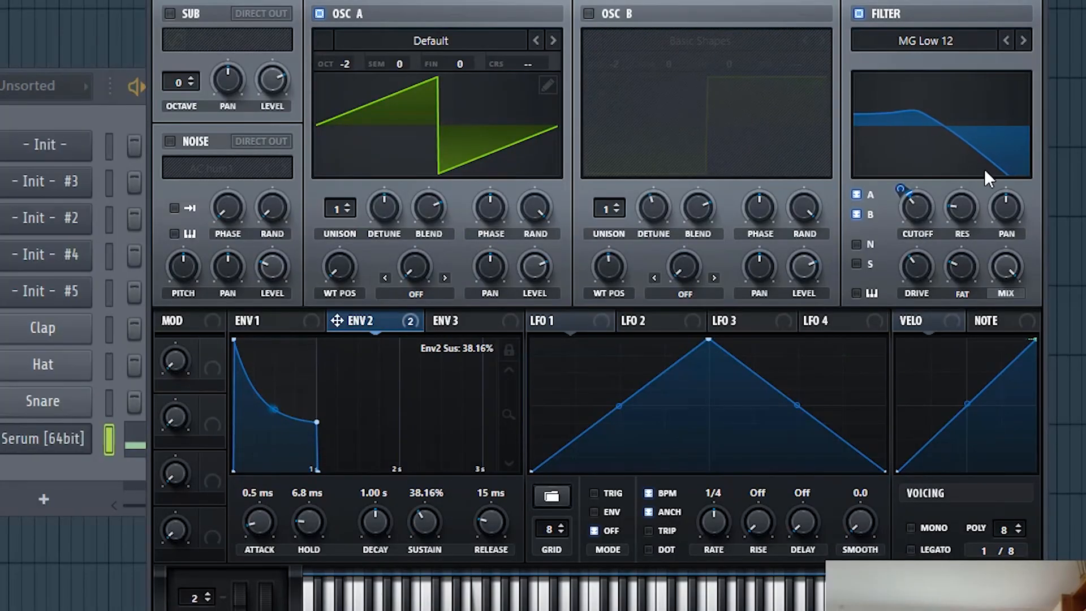
left_click_drag(912, 212, 913, 240)
left_click_drag(899, 192, 900, 188)
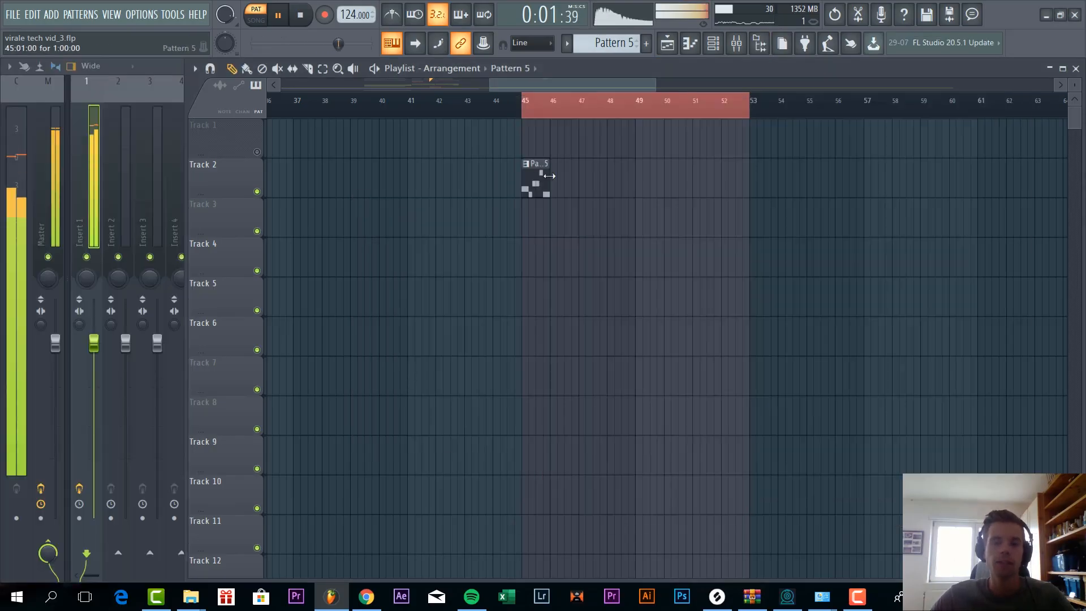
Repeat the Pattern 5 clip back to back on Track 2 so it fills bars 45 through 52.
left_click(558, 183)
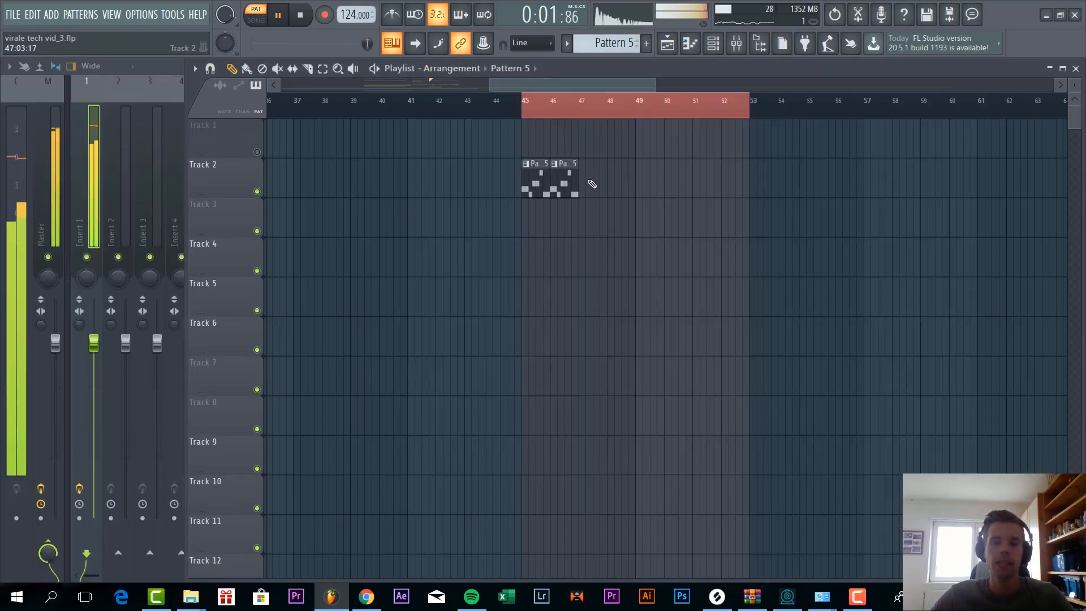
left_click(589, 182)
left_click(618, 182)
left_click(657, 182)
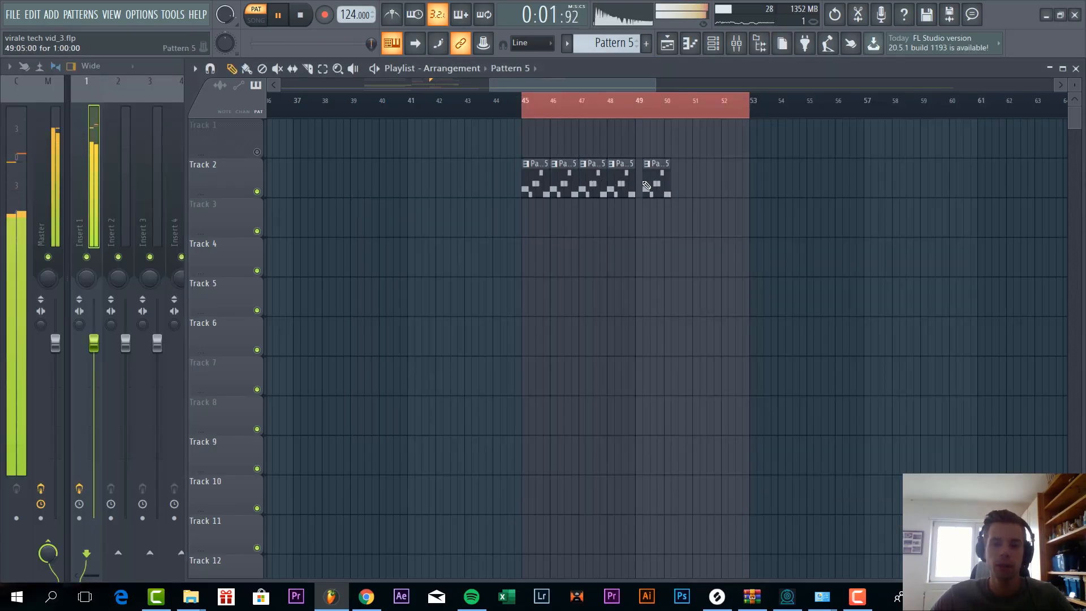
left_click_drag(657, 181, 649, 181)
left_click(679, 182)
left_click(707, 182)
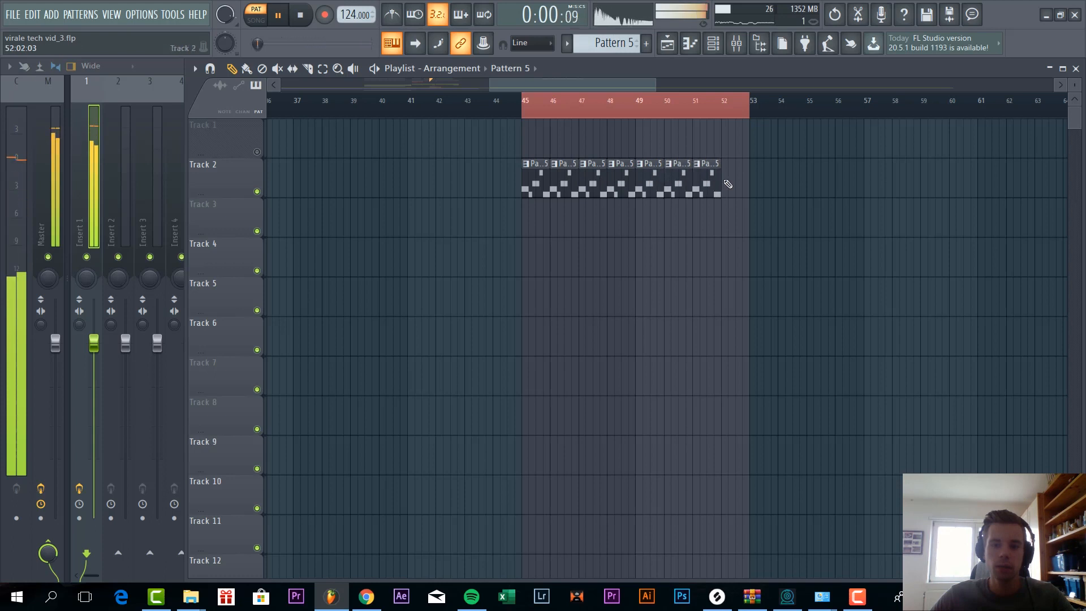
left_click(736, 182)
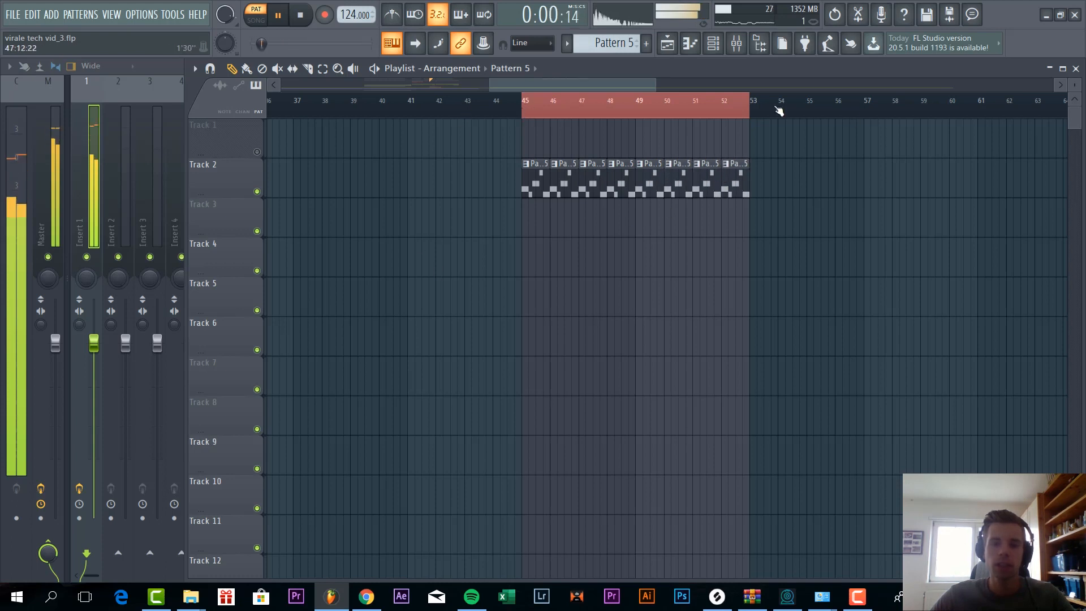
Show the sample browser and preview Drum Loop 2 126 bpm and Drum Loop 3 126 bpm from the Tech pack's Drums Loops folder.
left_click(761, 46)
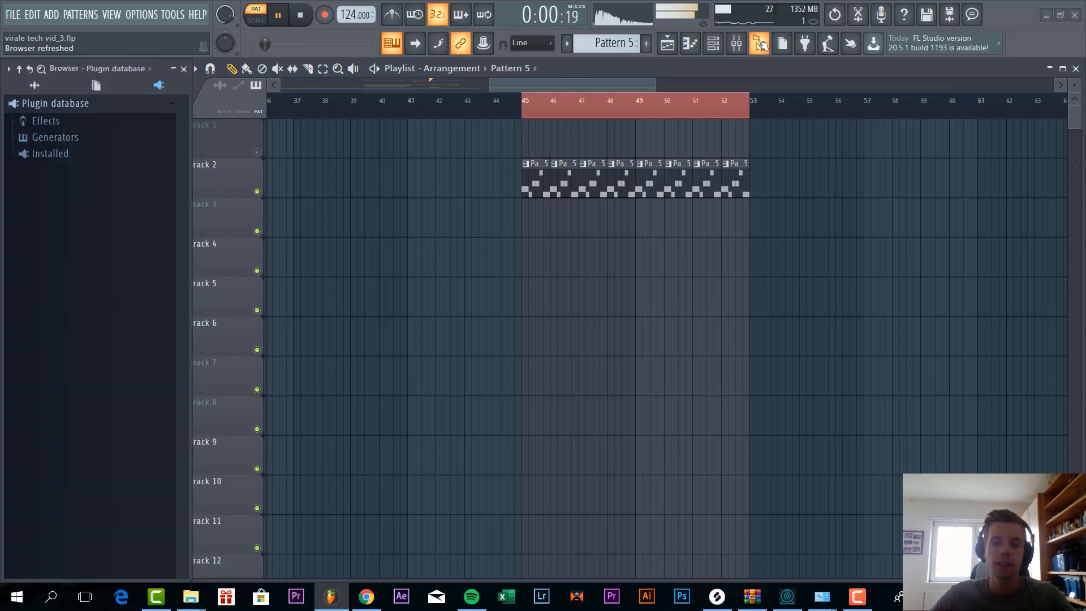
left_click(760, 45)
left_click(760, 46)
left_click(110, 87)
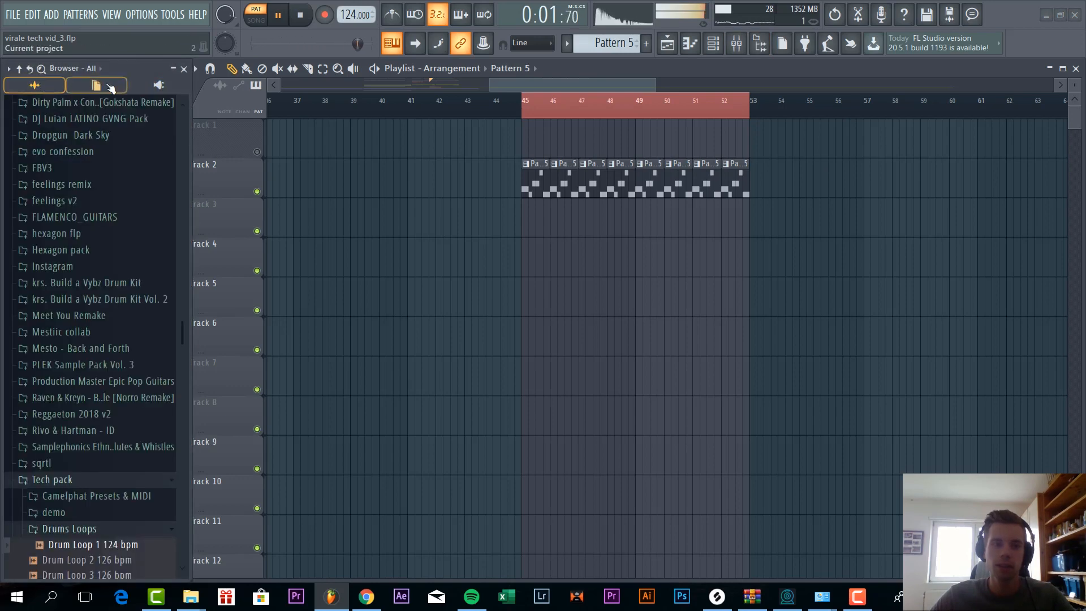
scroll(83, 468, "down", 2)
left_click(83, 468)
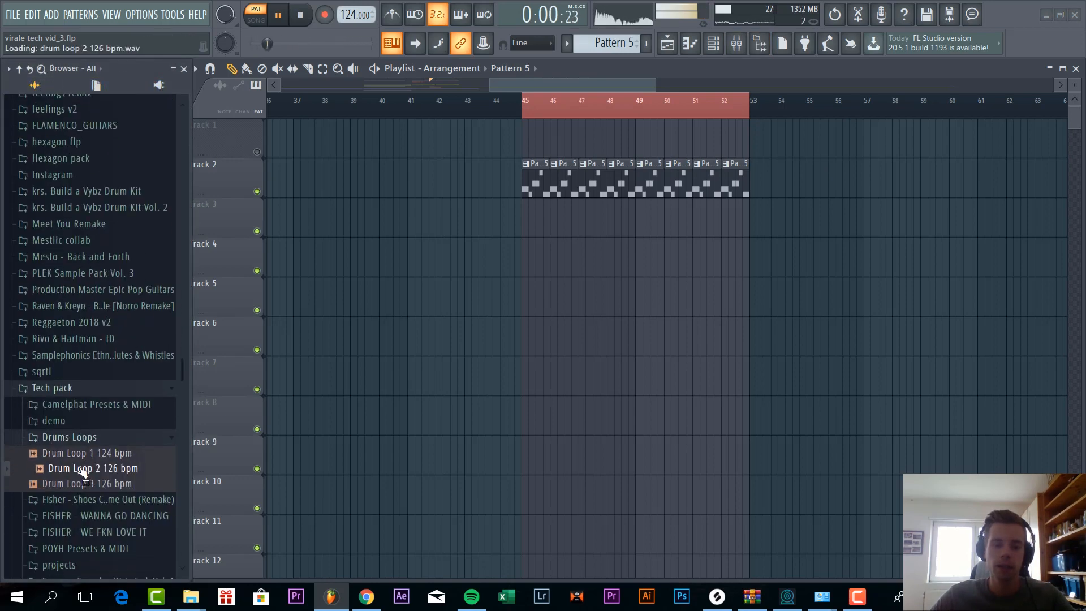
left_click(83, 484)
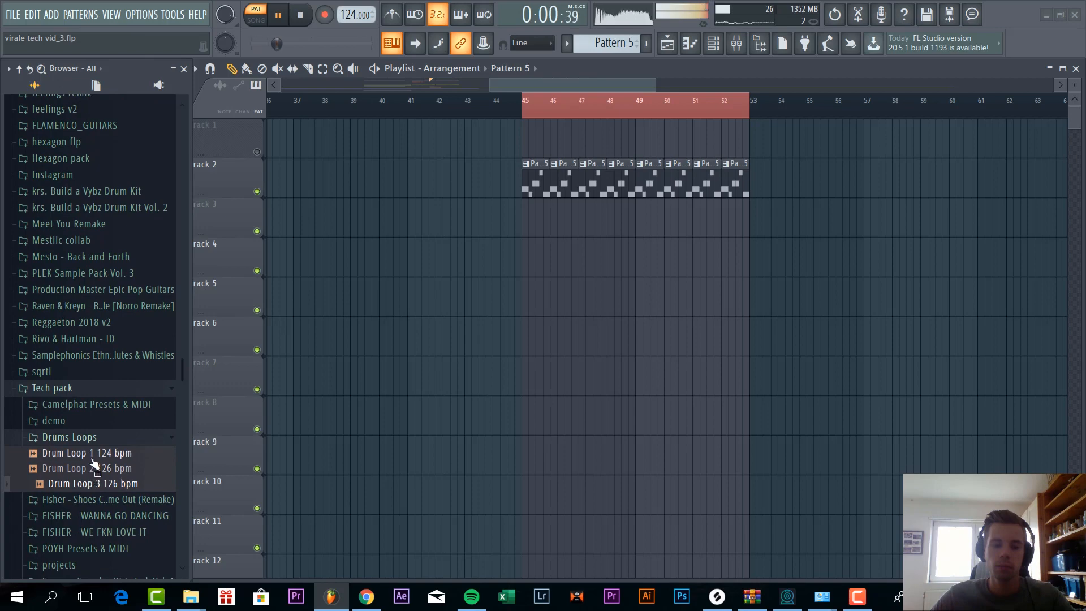
Place Drum Loop 1 124 bpm on Track 3 at bars 45 and 49 and play the section in song mode.
left_click_drag(93, 459, 589, 242)
scroll(589, 242, "up", 3)
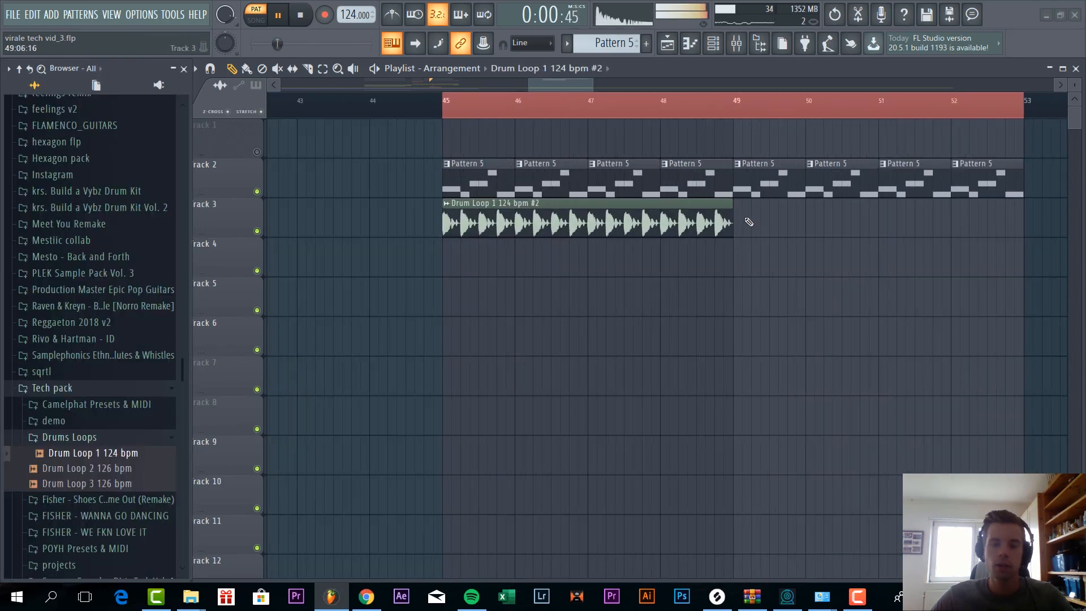
left_click(749, 222)
left_click(388, 102)
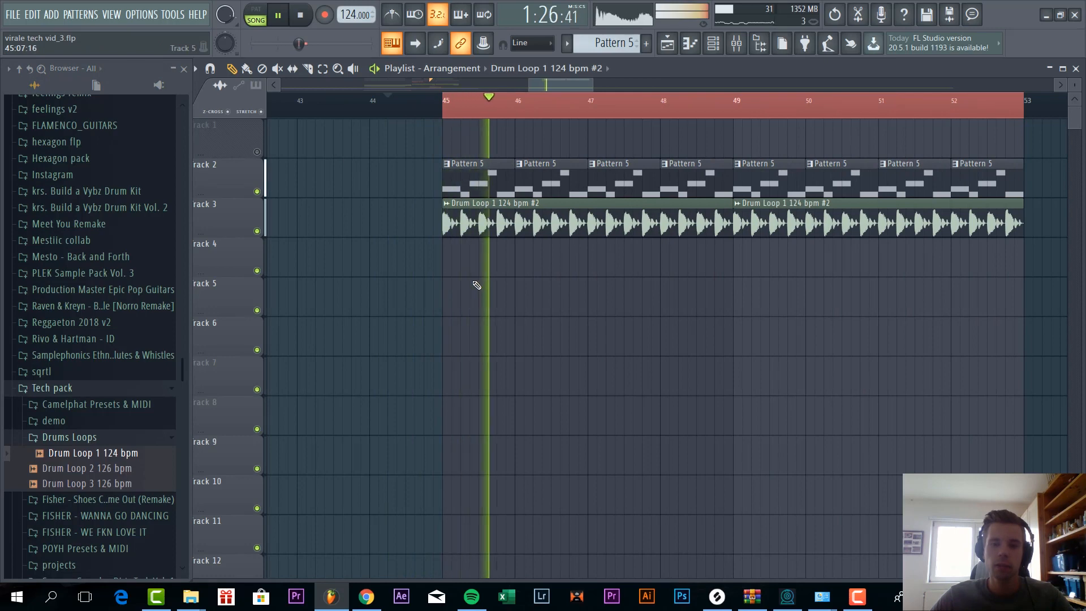
scroll(478, 284, "down", 2)
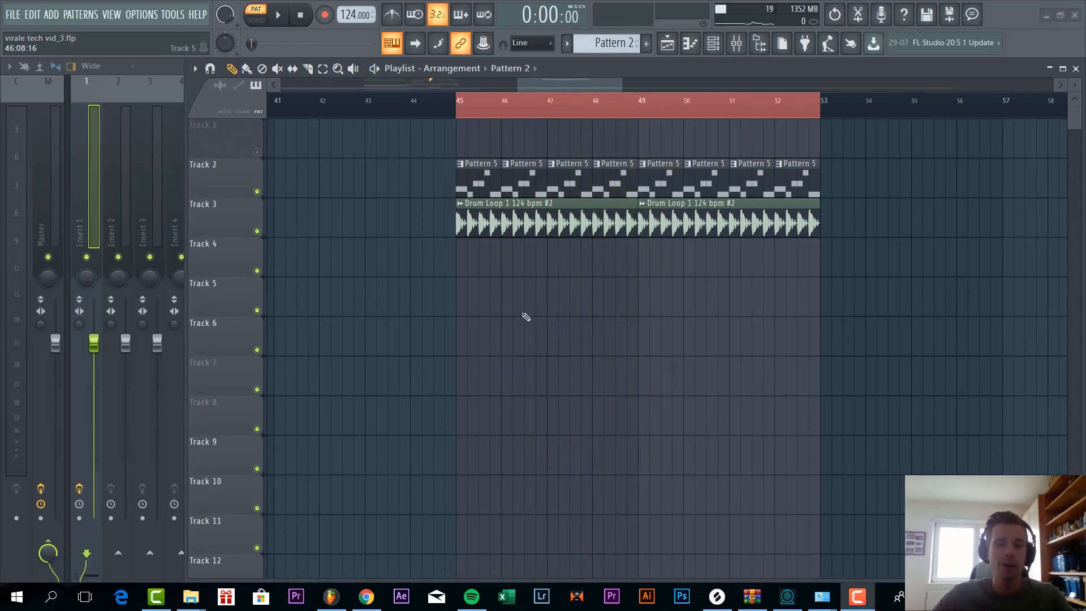
Place a Pattern 2 clip on Track 4 at bar 45, stretch it to four bars, and open the pattern for editing.
left_click(467, 273)
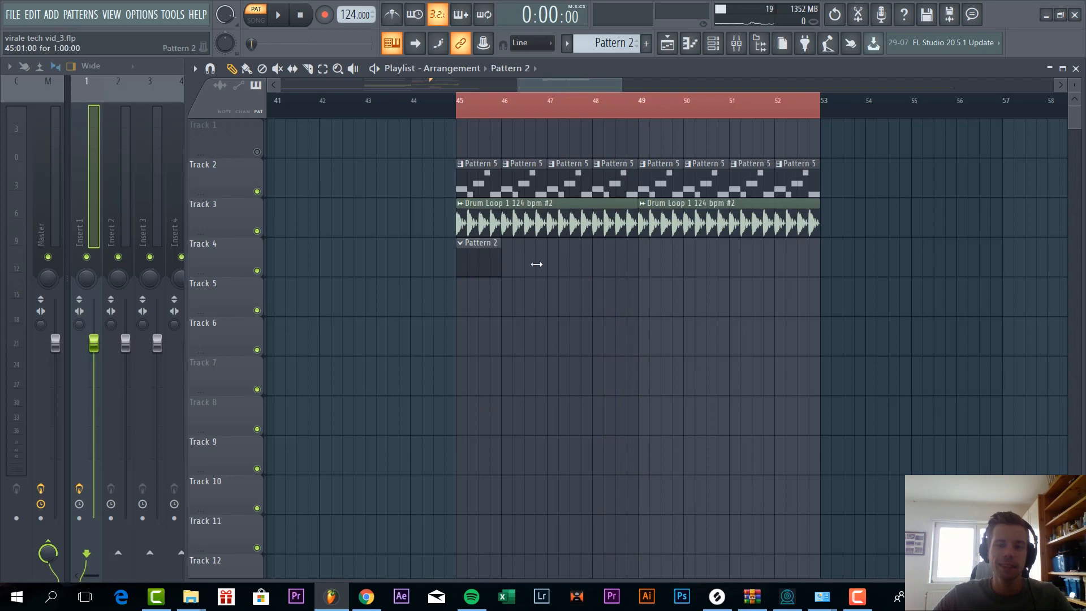
left_click_drag(537, 264, 638, 271)
double_click(474, 262)
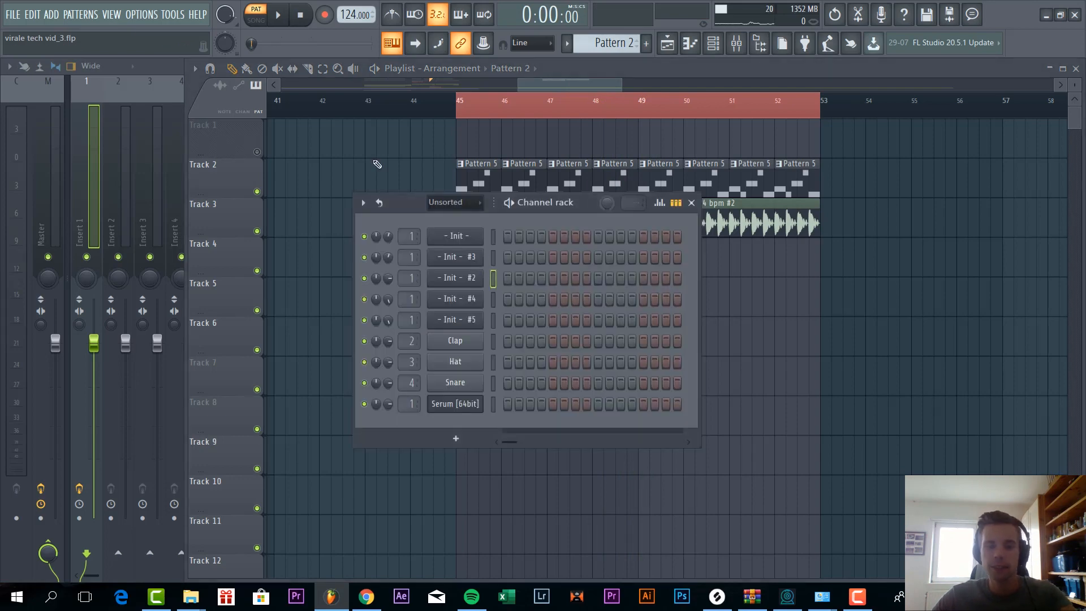
Add another Serum instance and load the LD Dolla preset from the Sonance Sounds Dirty Tech Vol. 1 bank.
left_click(56, 18)
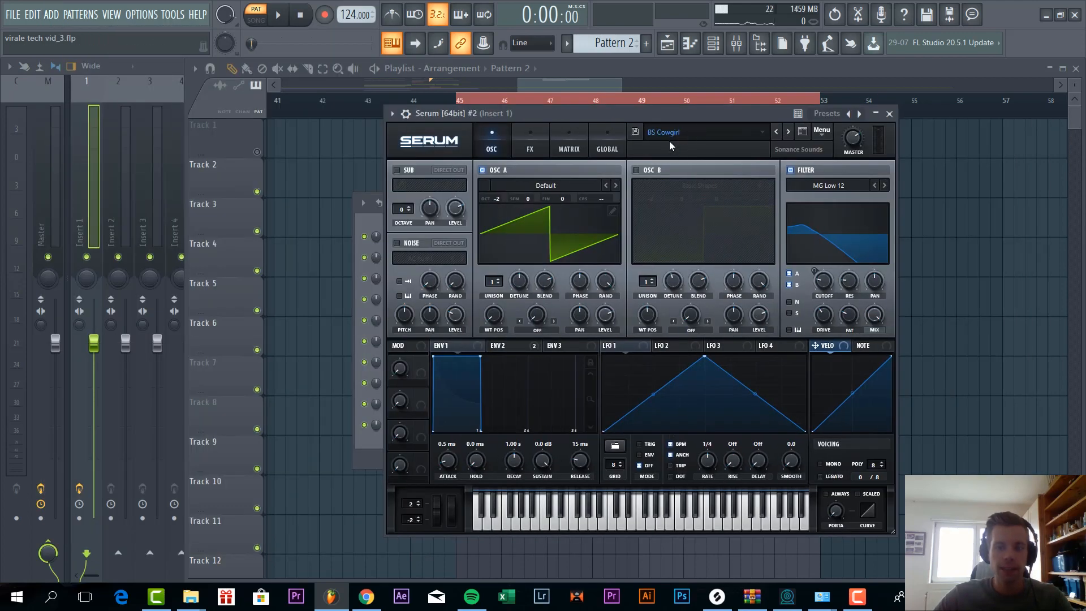
left_click(690, 131)
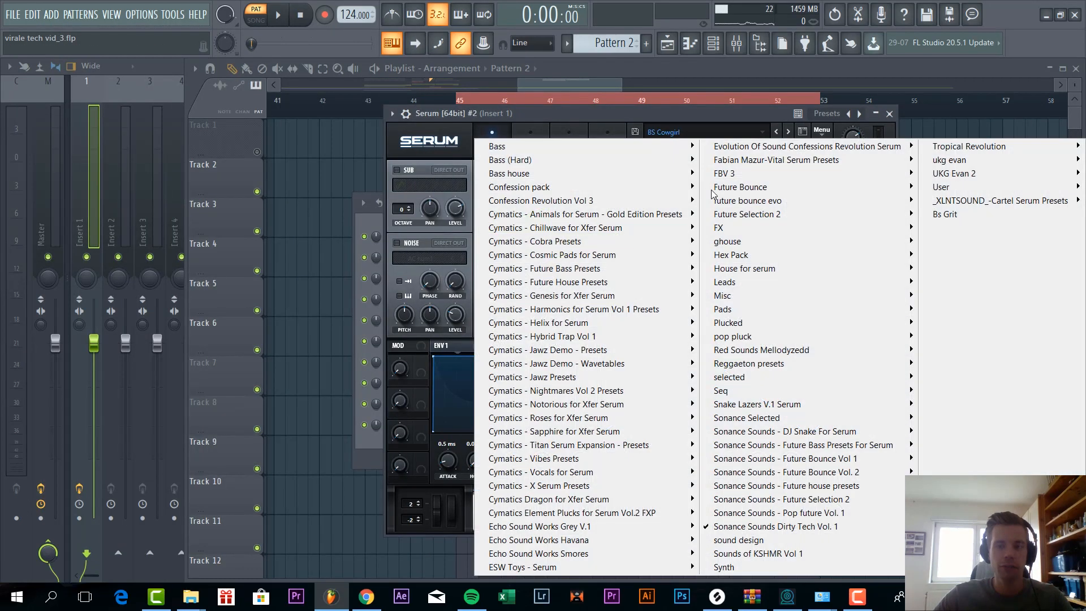
mouse_move(744, 532)
left_click(338, 458)
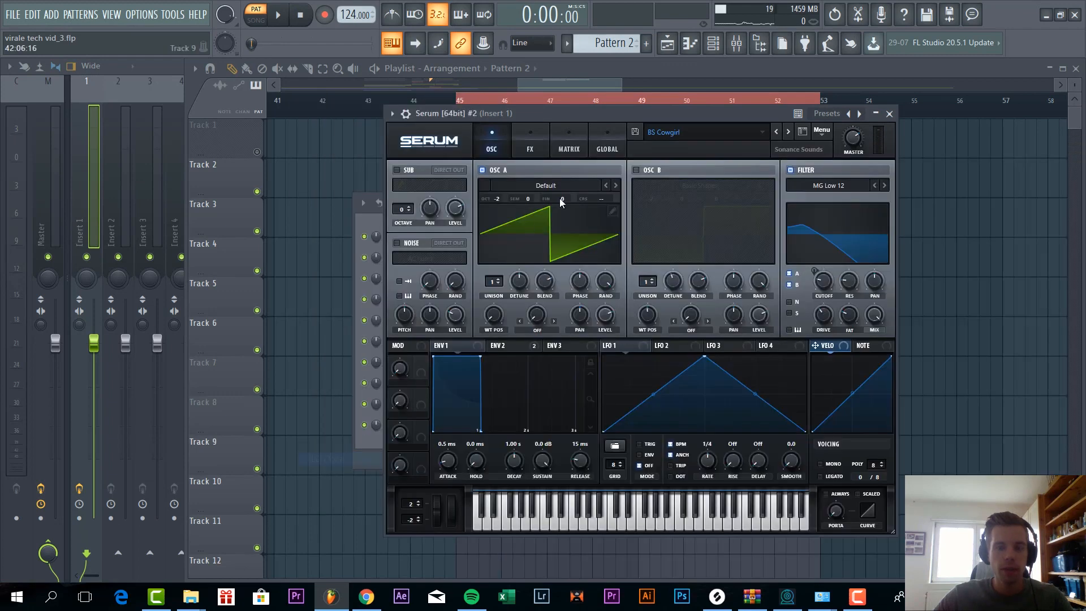
left_click_drag(618, 110, 701, 105)
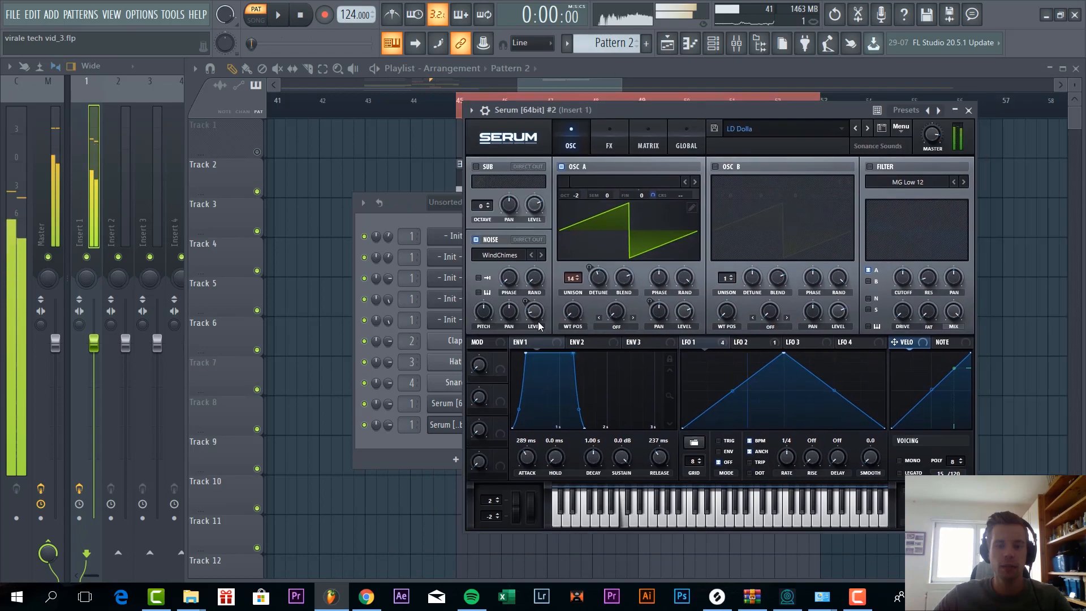
Draw a long G#6 note starting at bar 1 in the new Serum channel's piano roll and play it.
right_click(481, 424)
left_click(497, 420)
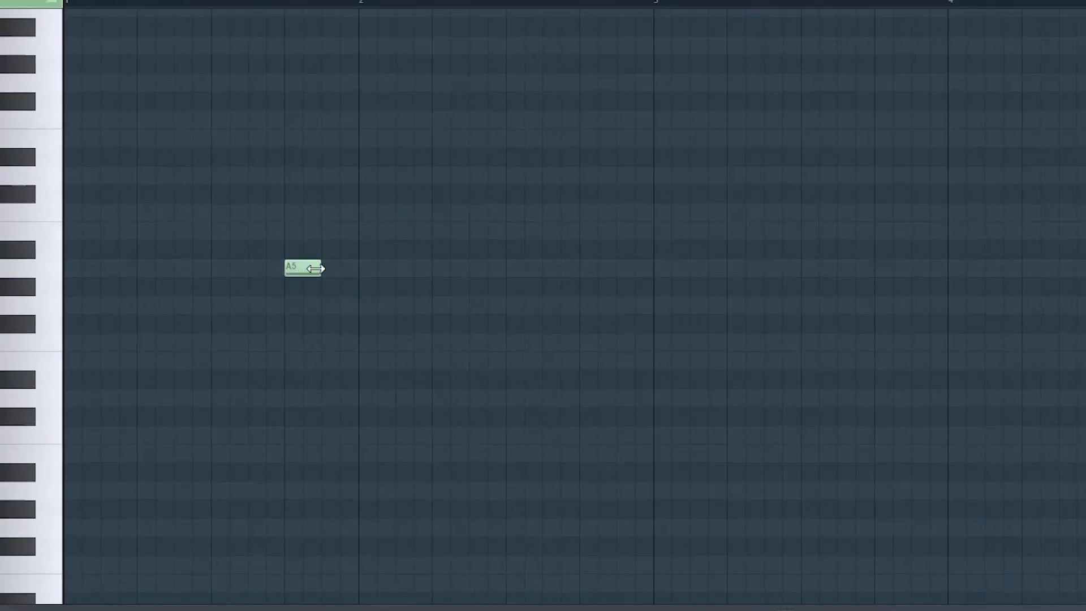
left_click_drag(316, 269, 817, 268)
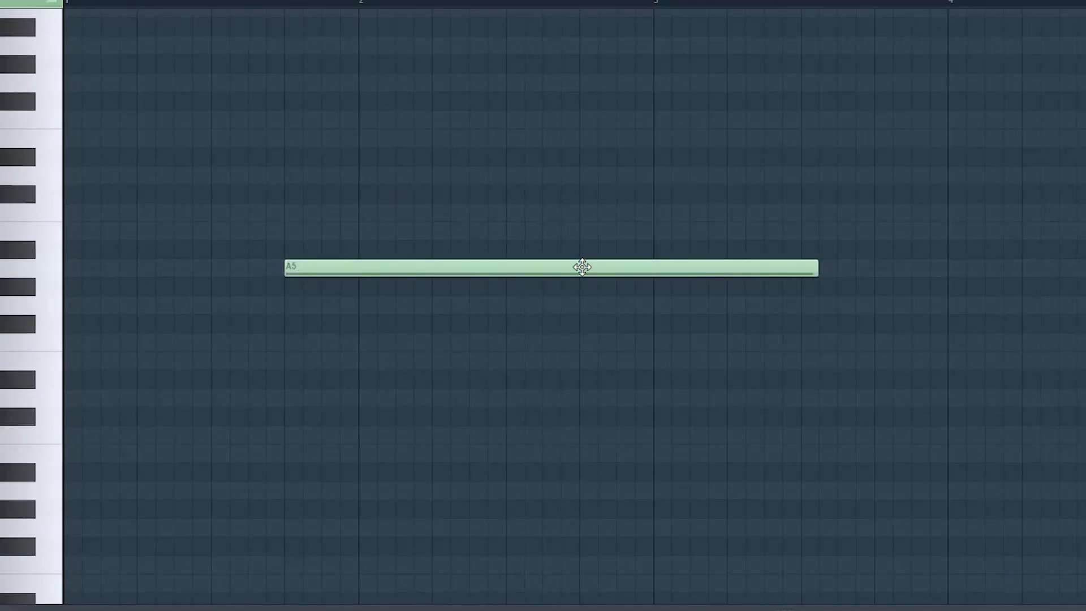
left_click_drag(582, 267, 30, 61)
key("space")
scroll(518, 395, "up", 4)
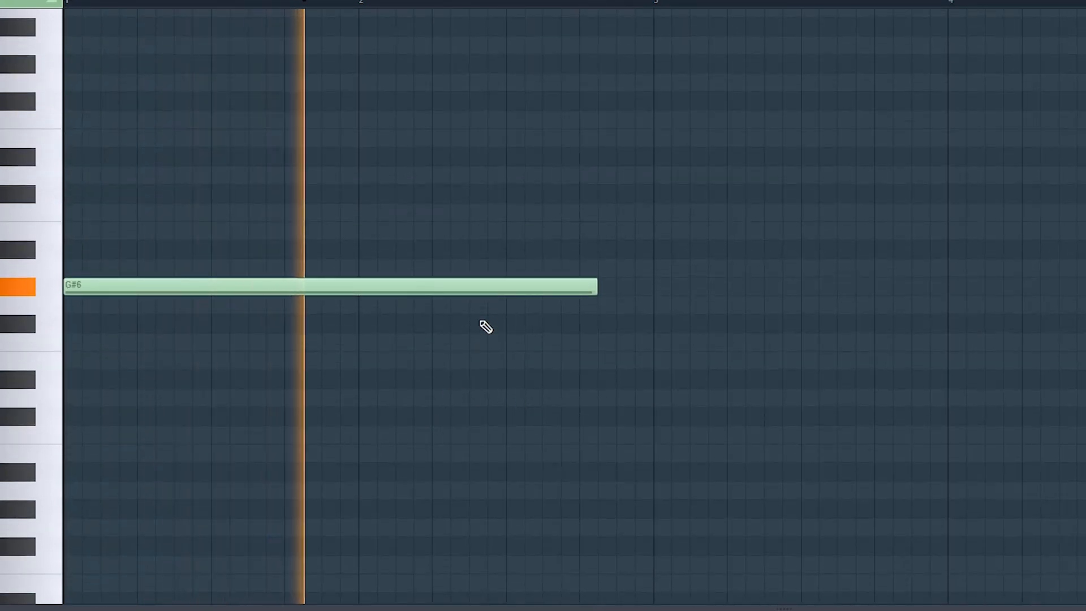
Transpose the long note down an octave to G#5 and extend it to two full bars.
key("ctrl+Down")
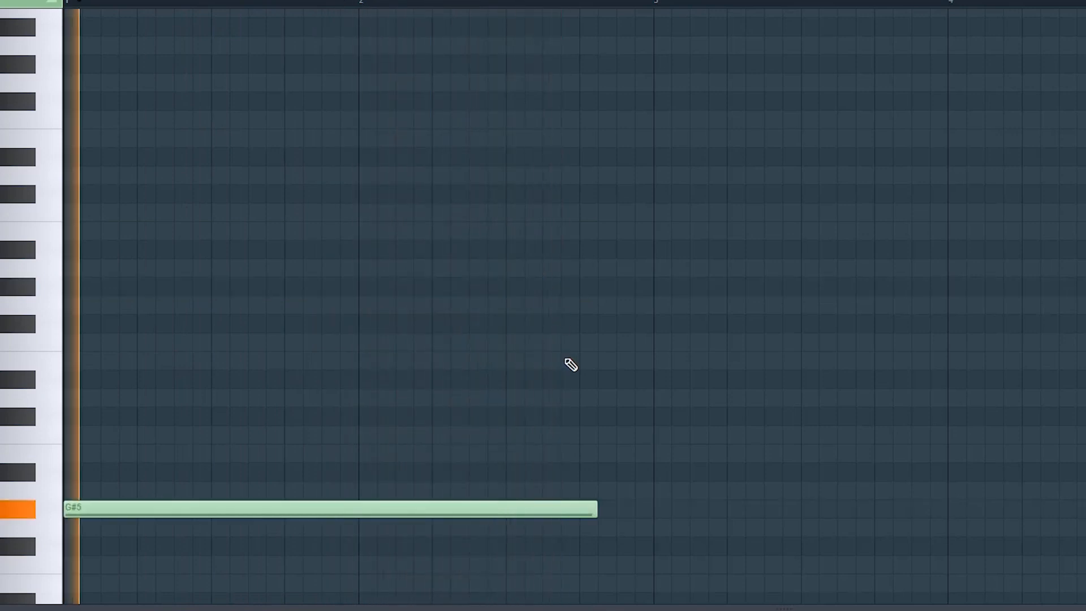
scroll(604, 473, "down", 3)
left_click_drag(611, 342, 646, 361)
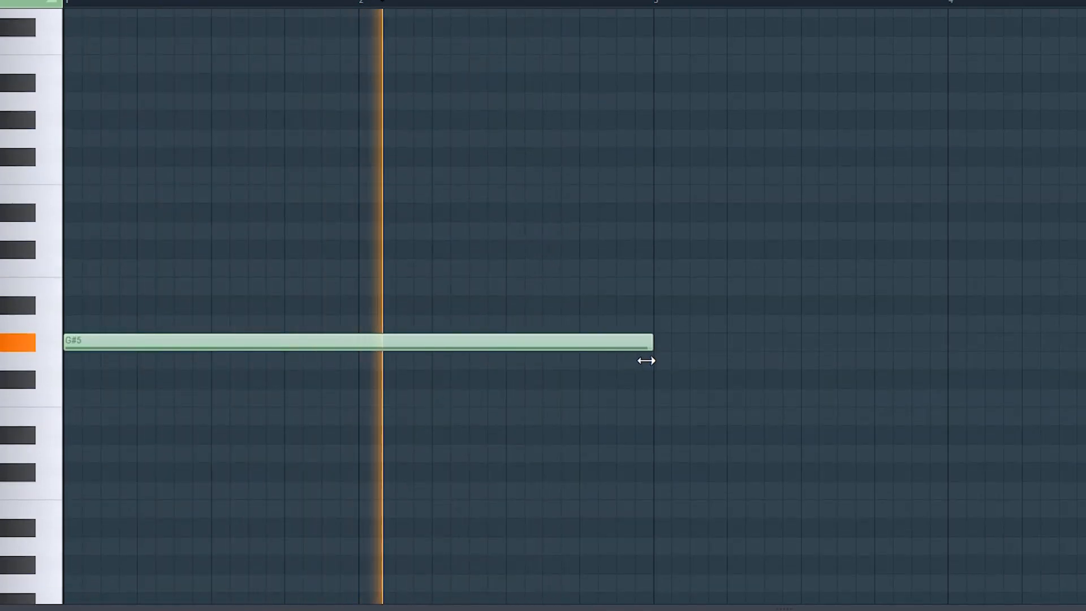
scroll(473, 296, "down", 4)
scroll(473, 291, "up", 2)
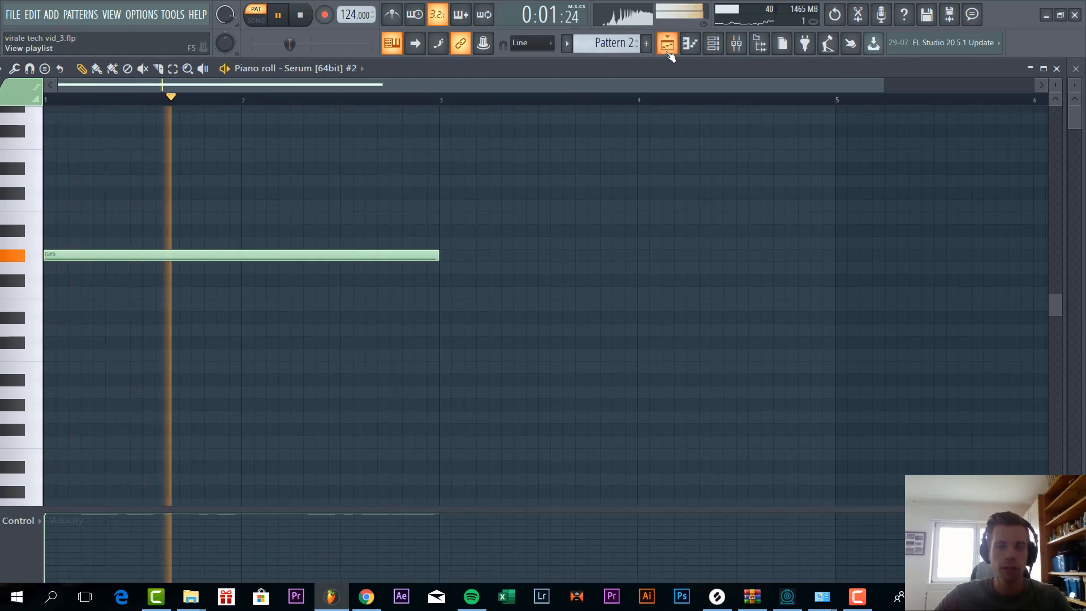
Play the playlist section in song mode to hear the sustained Pattern 2 layer with the bassline and drums.
left_click(668, 42)
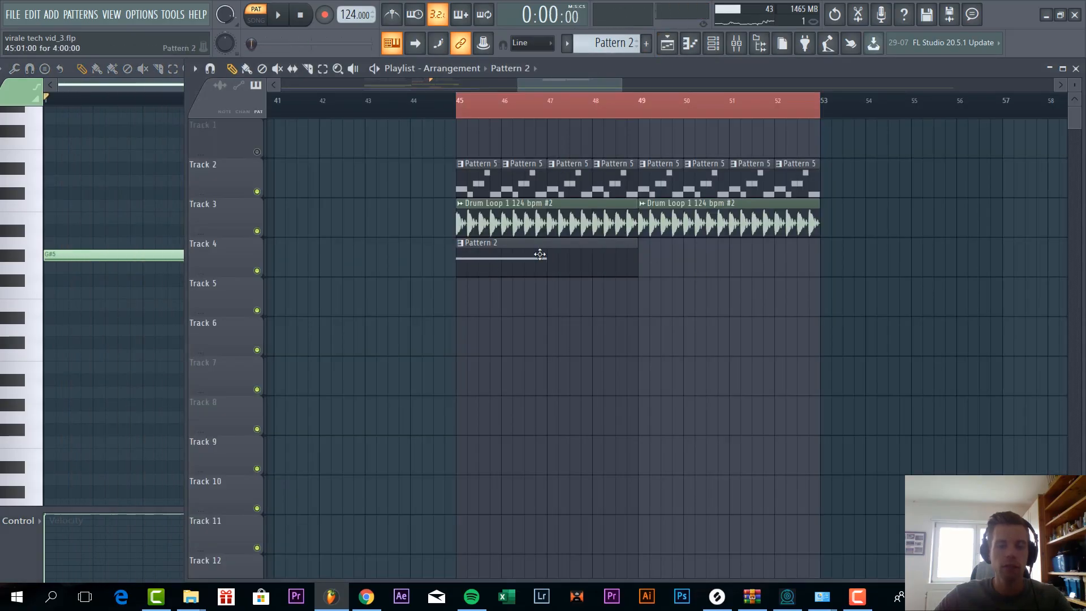
key("space")
scroll(546, 368, "up", 3)
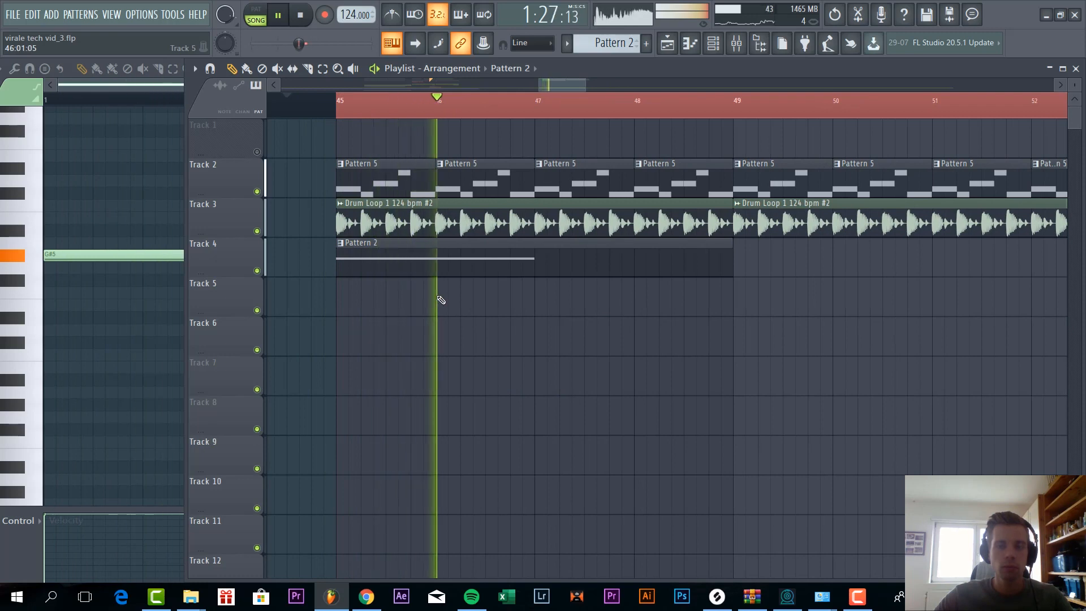
key("F5")
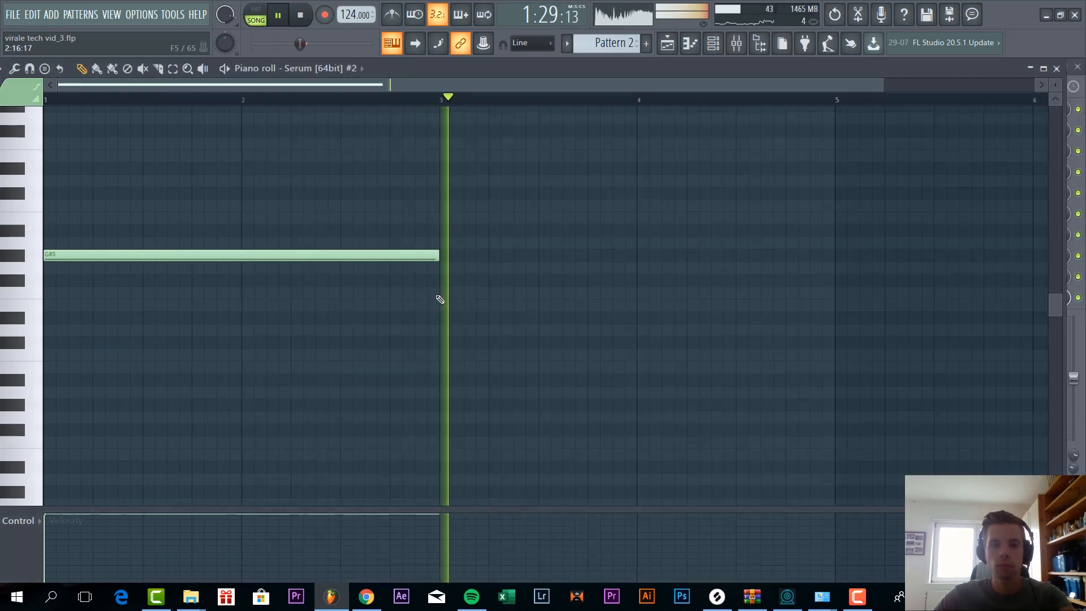
key("space")
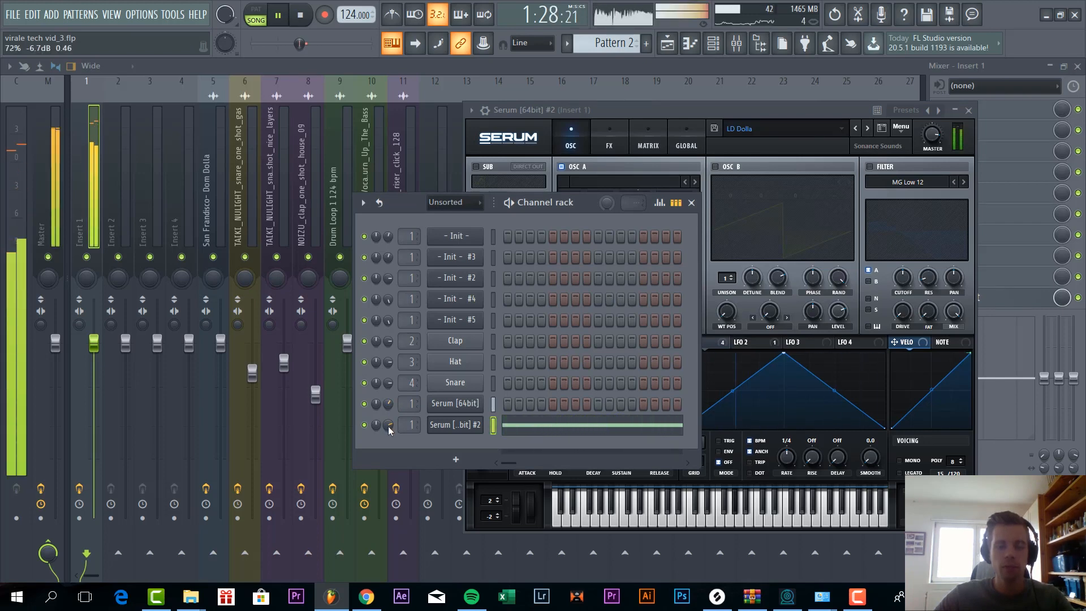
right_click(388, 426)
left_click(425, 469)
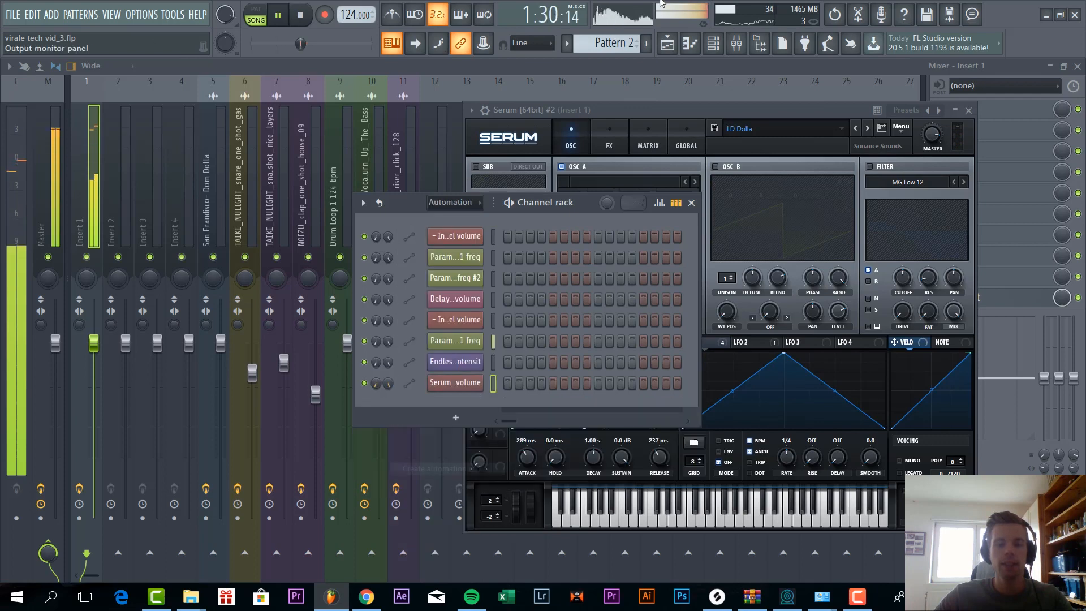
left_click(691, 43)
scroll(540, 380, "down", 3)
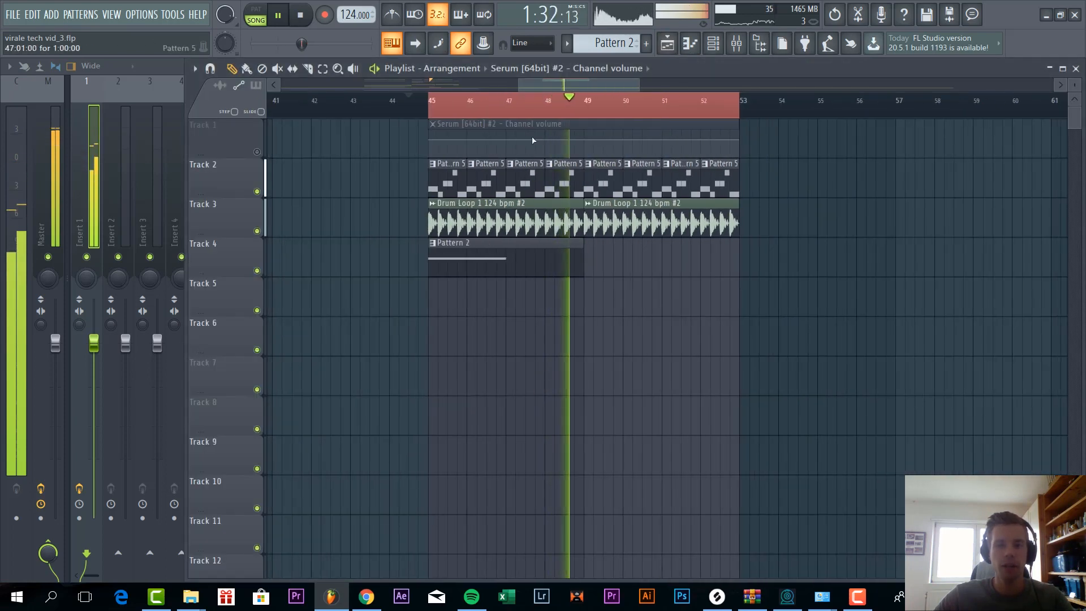
left_click_drag(528, 247, 527, 287)
scroll(547, 312, "up", 5)
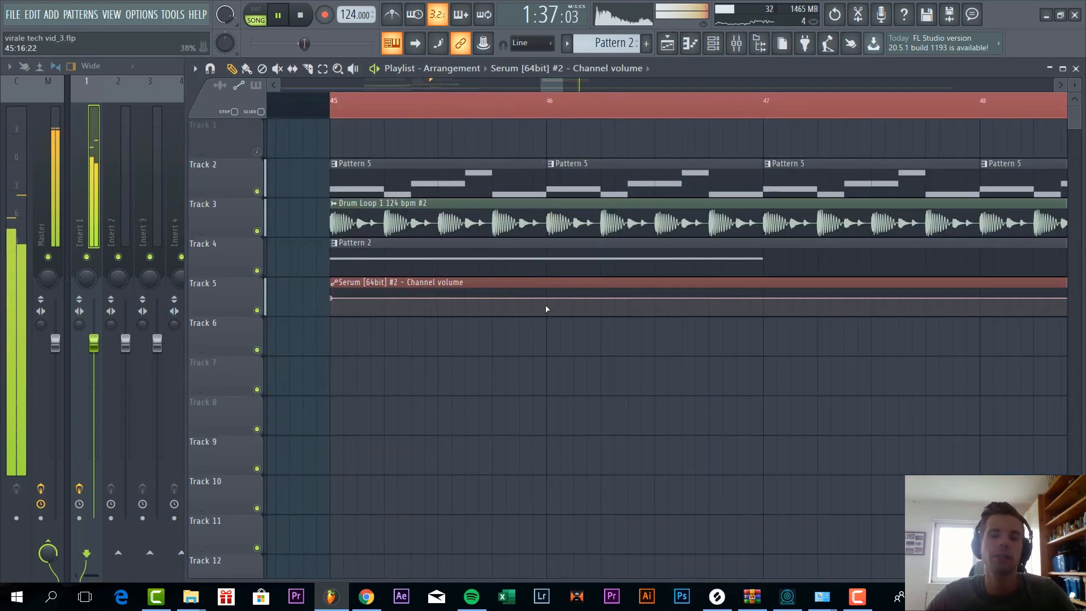
Slice the volume automation clip at bar 46 and again one beat further on, and delete the part after the second cut.
key("c")
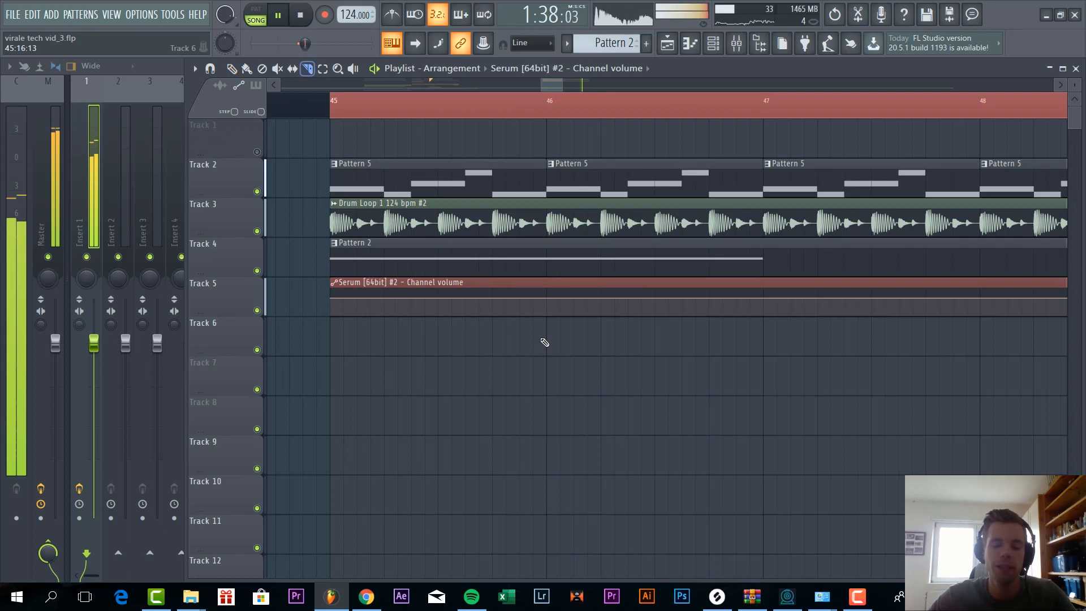
left_click(558, 293)
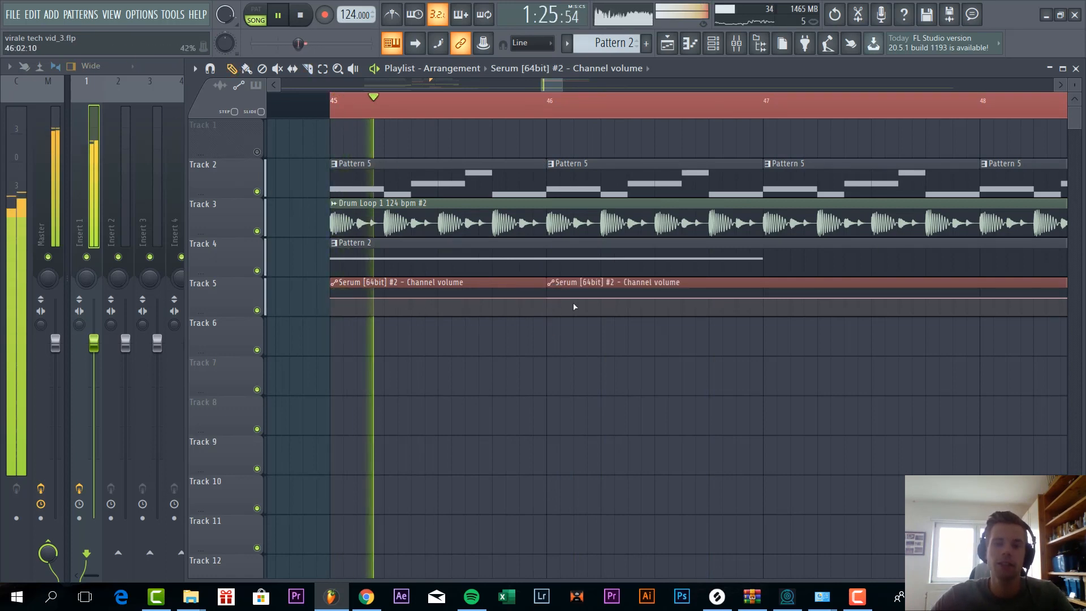
scroll(587, 294, "up", 3)
key("c")
left_click_drag(619, 282, 617, 317)
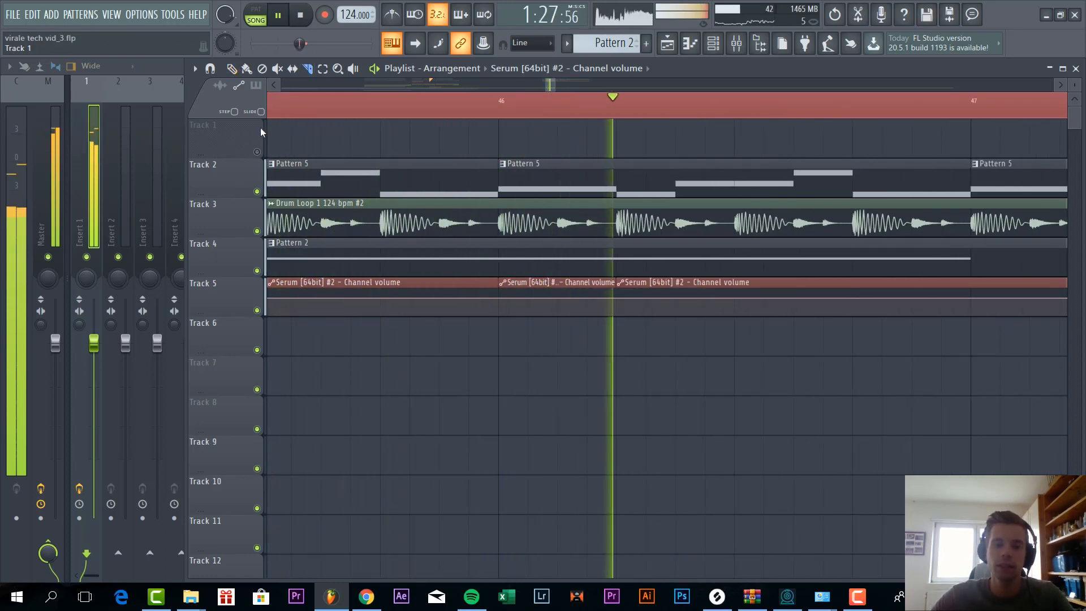
left_click(231, 69)
right_click(689, 285)
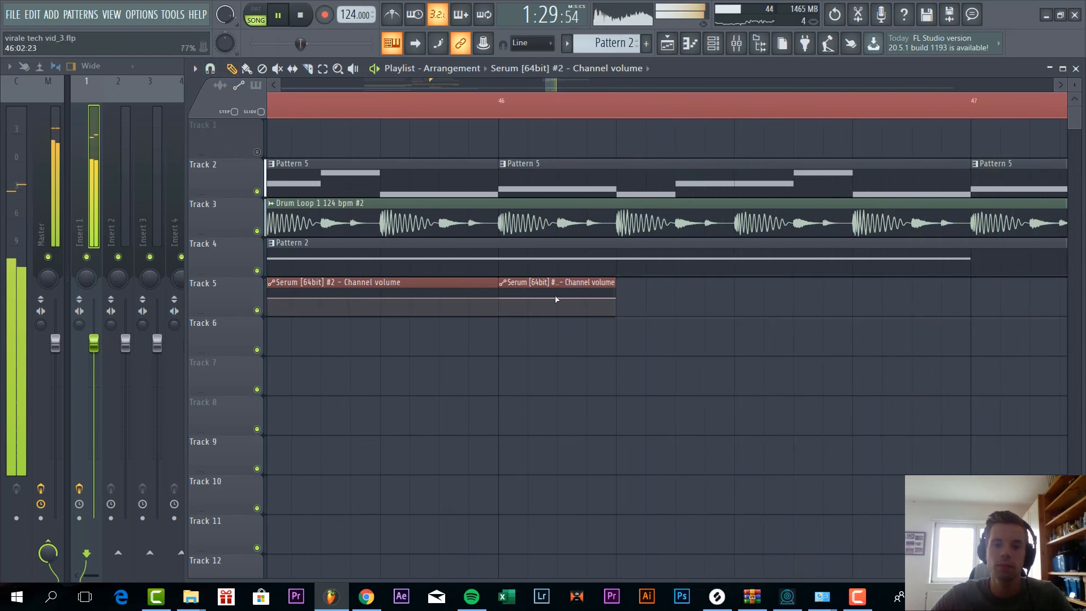
Shape the repeated one-beat volume automation clips across bar 46 so each curves down to zero about three quarters through its beat.
key("space")
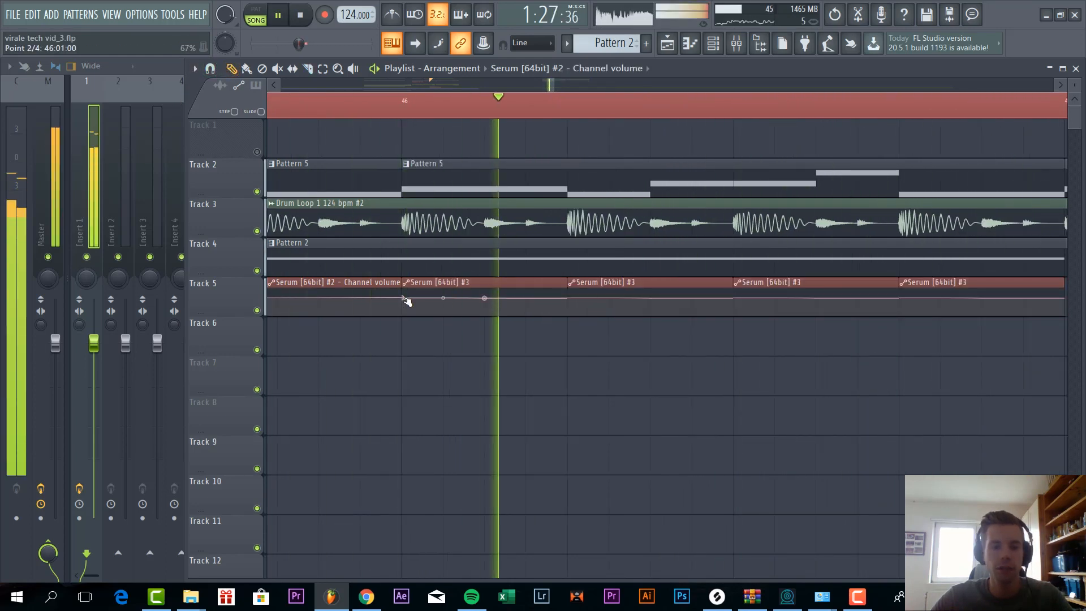
right_click(406, 301)
left_click(478, 520)
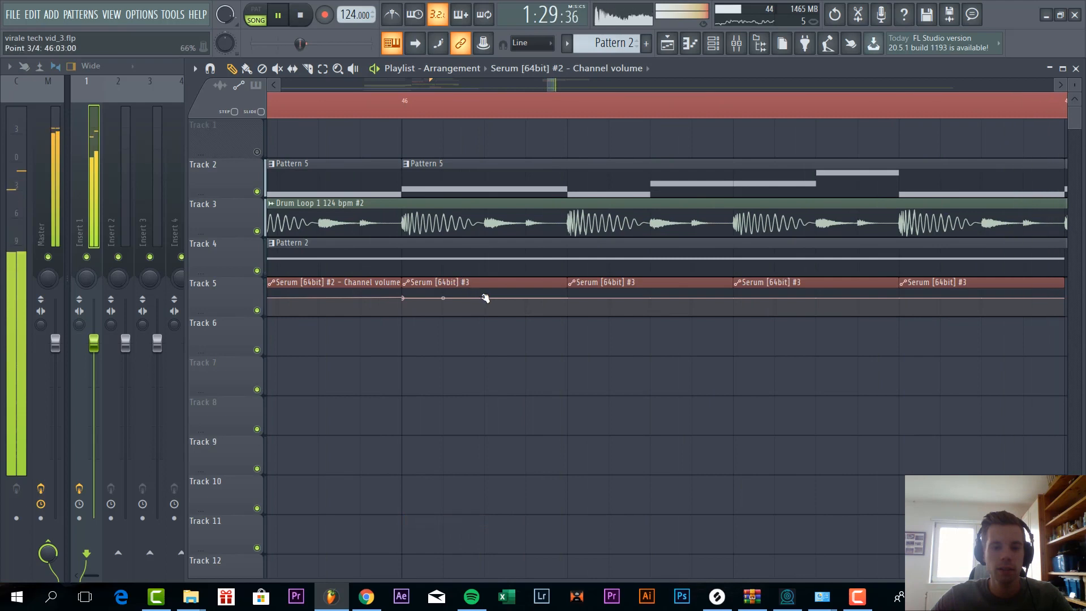
left_click_drag(485, 298, 495, 345)
key("space")
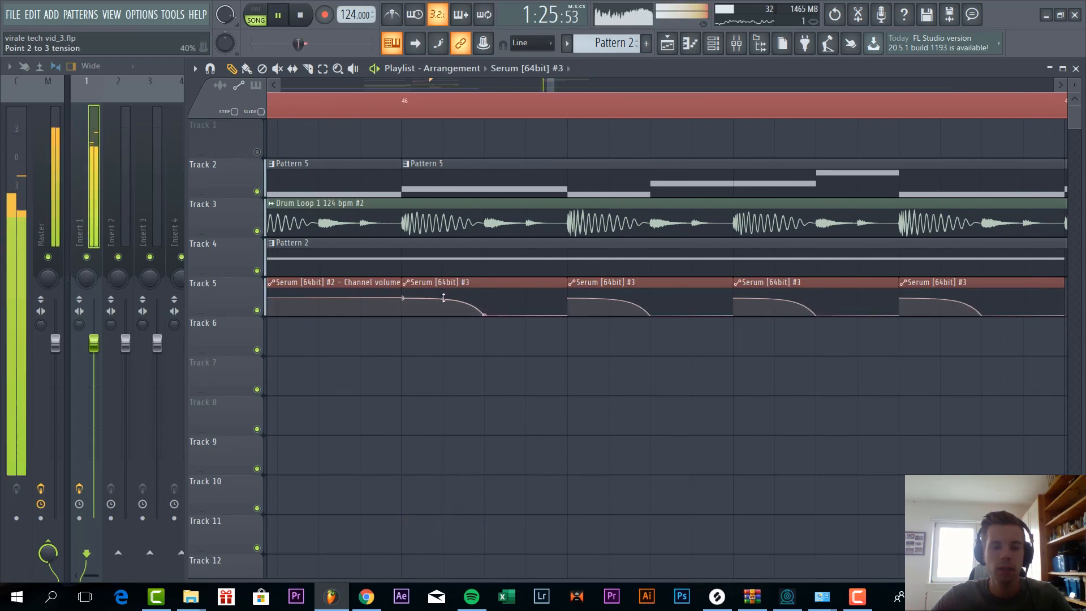
left_click_drag(485, 314, 568, 316)
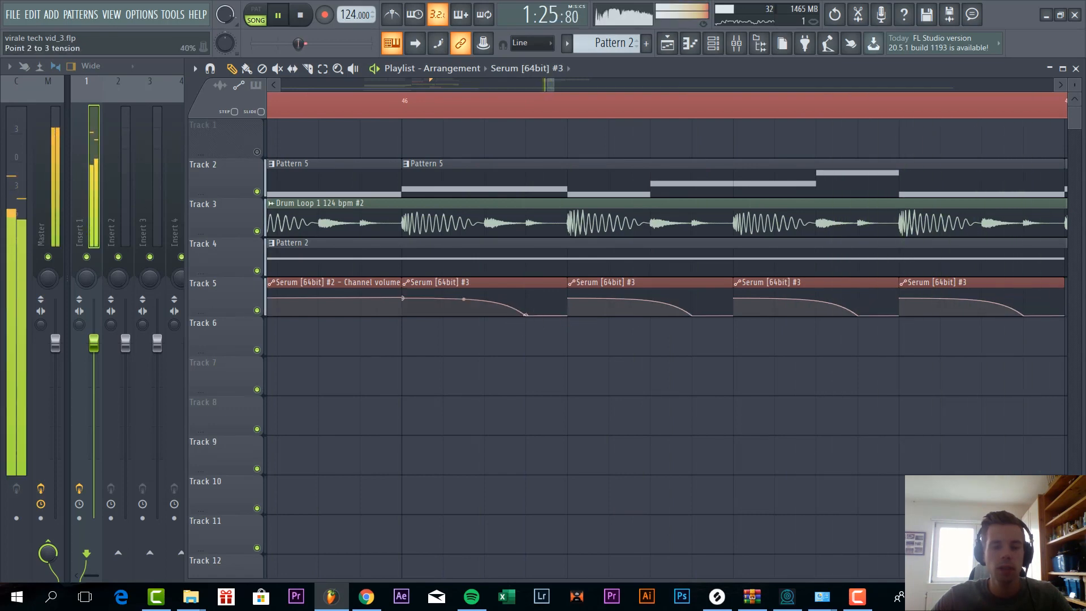
scroll(499, 413, "down", 2)
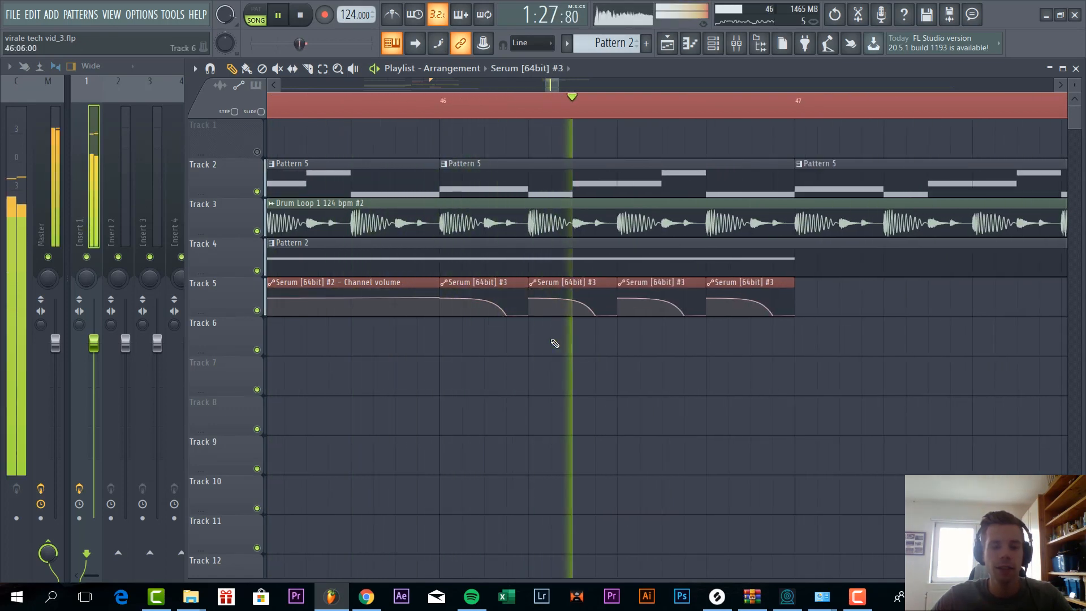
Audition the loop from around bar 48 in song mode and stop playback.
key("space")
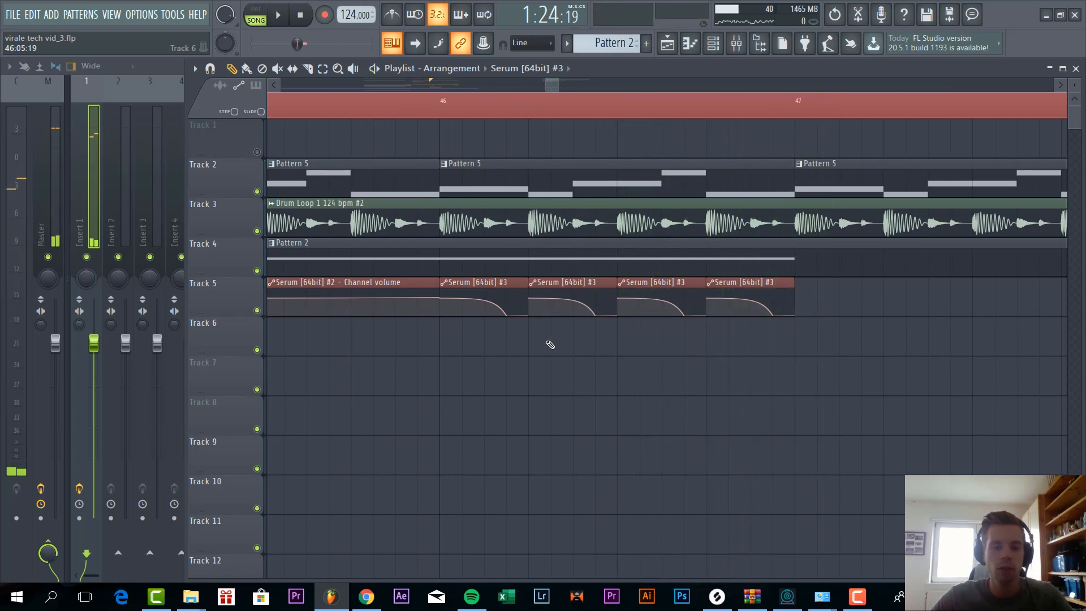
scroll(550, 345, "down", 5)
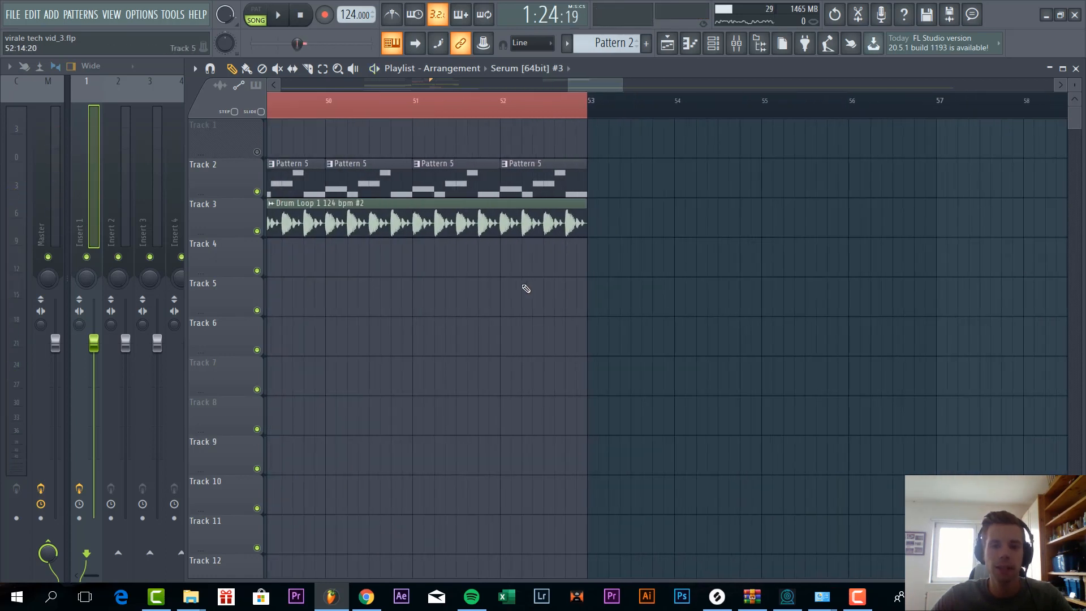
scroll(316, 320, "down", 2)
left_click(326, 104)
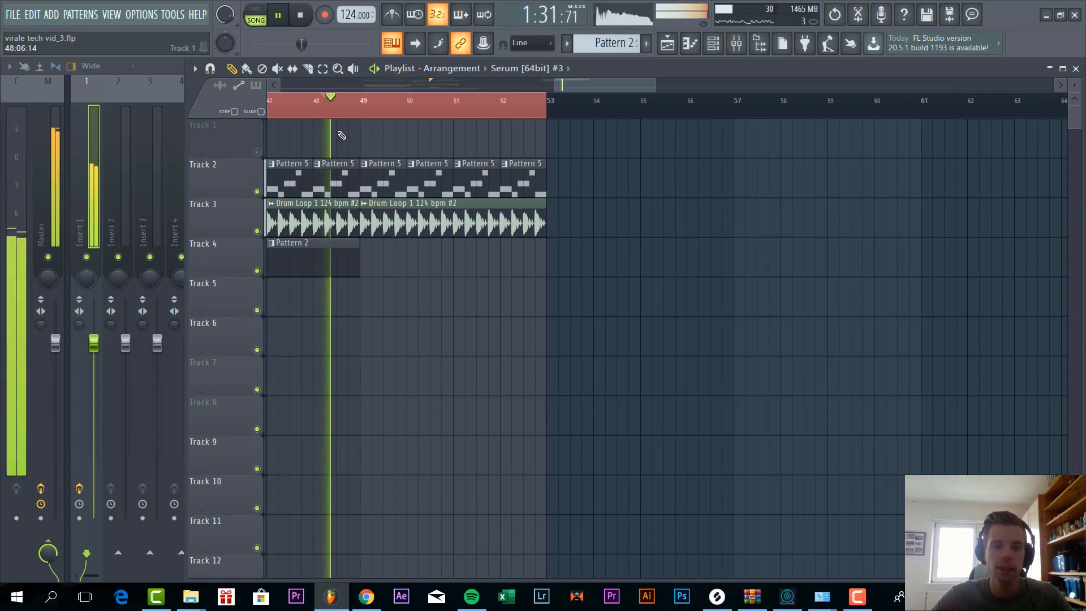
key("space")
key("space")
scroll(312, 273, "up", 3)
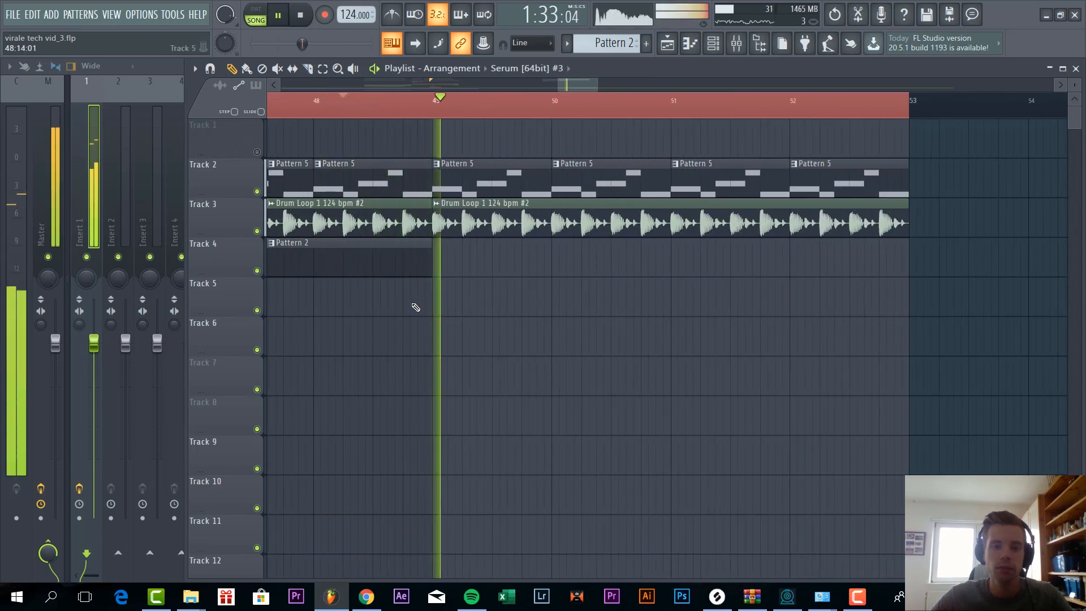
key("space")
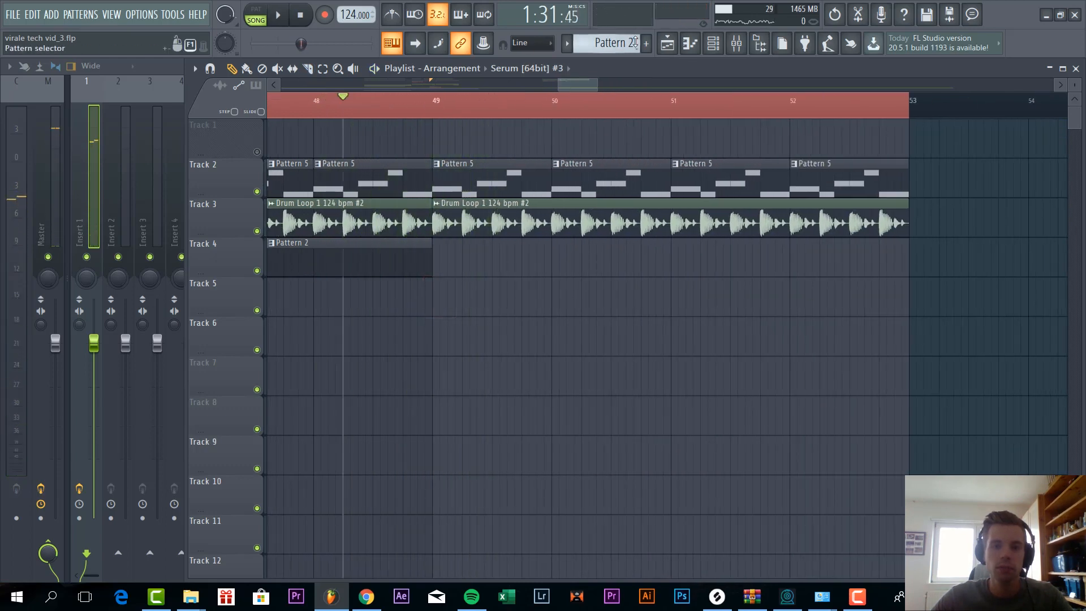
Create a new pattern named leads, place it on Track 5 at bar 49, and open it for editing.
left_click(647, 44)
type("leads")
key("Return")
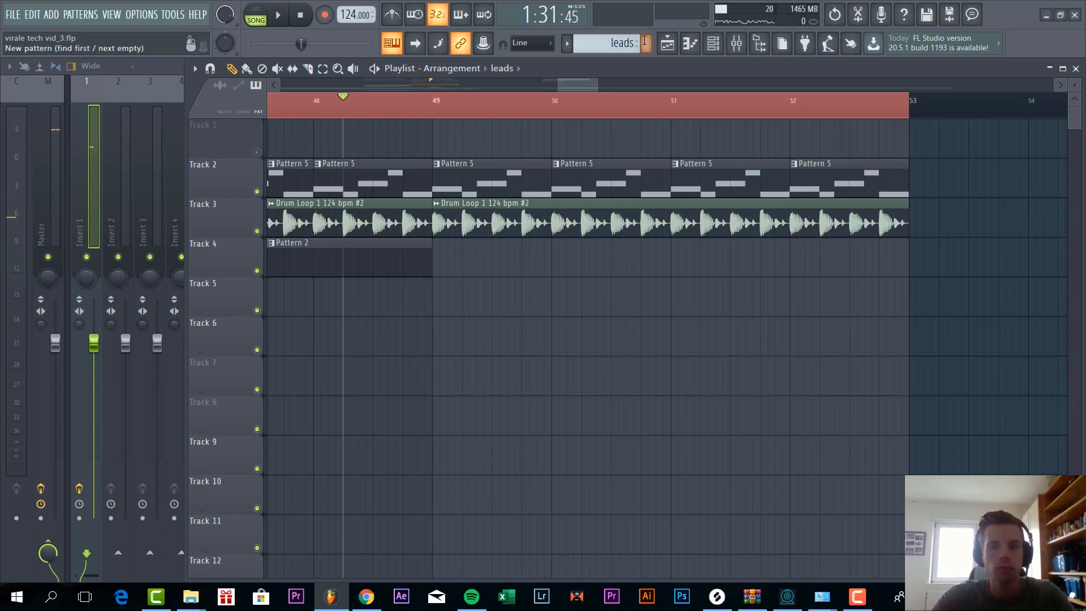
double_click(468, 291)
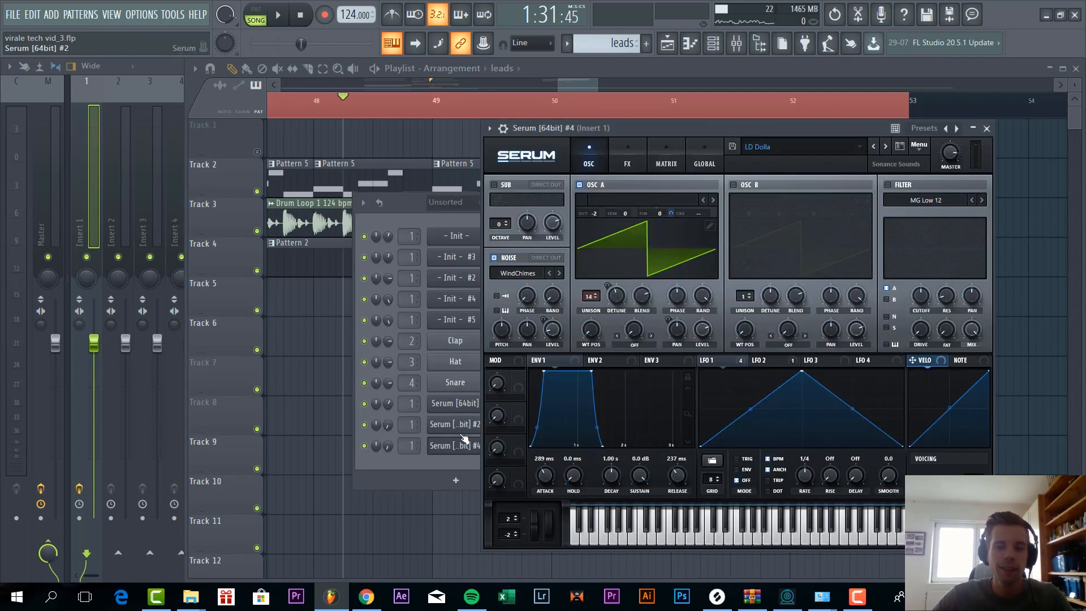
Load the LD Freaks 2 preset from Sonance Sounds Dirty Tech Vol. 1 into Serum #4 and audition it with a few notes.
right_click(482, 445)
left_click(825, 147)
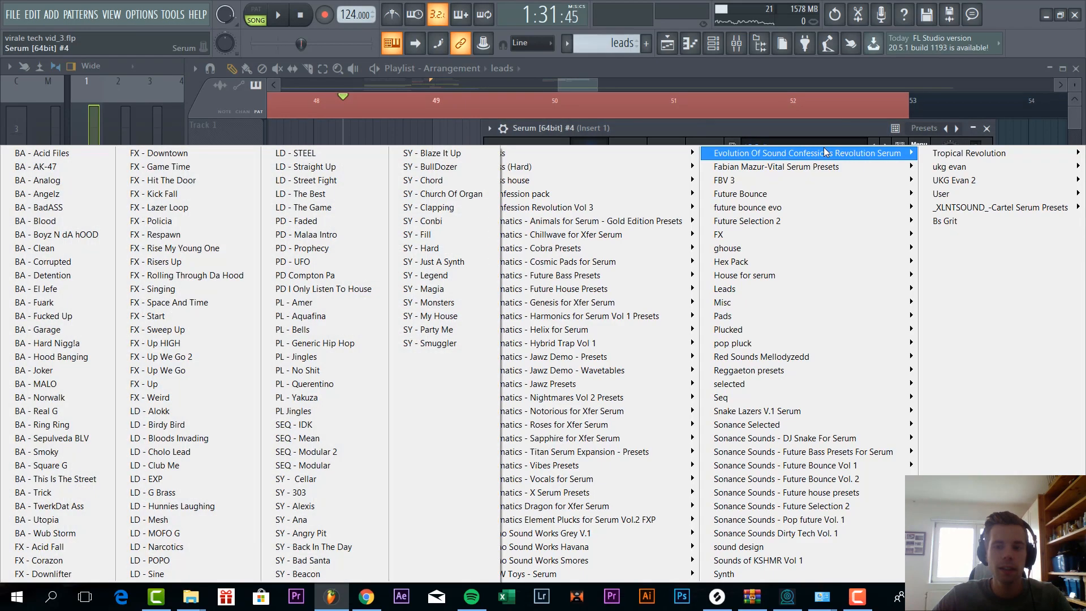
left_click(823, 139)
left_click(793, 148)
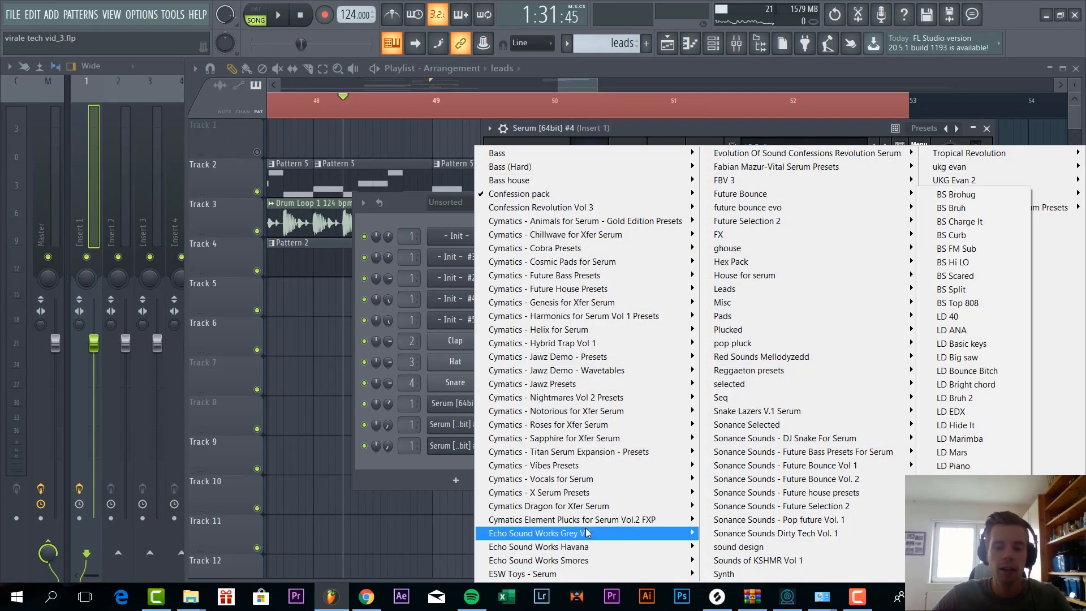
mouse_move(771, 535)
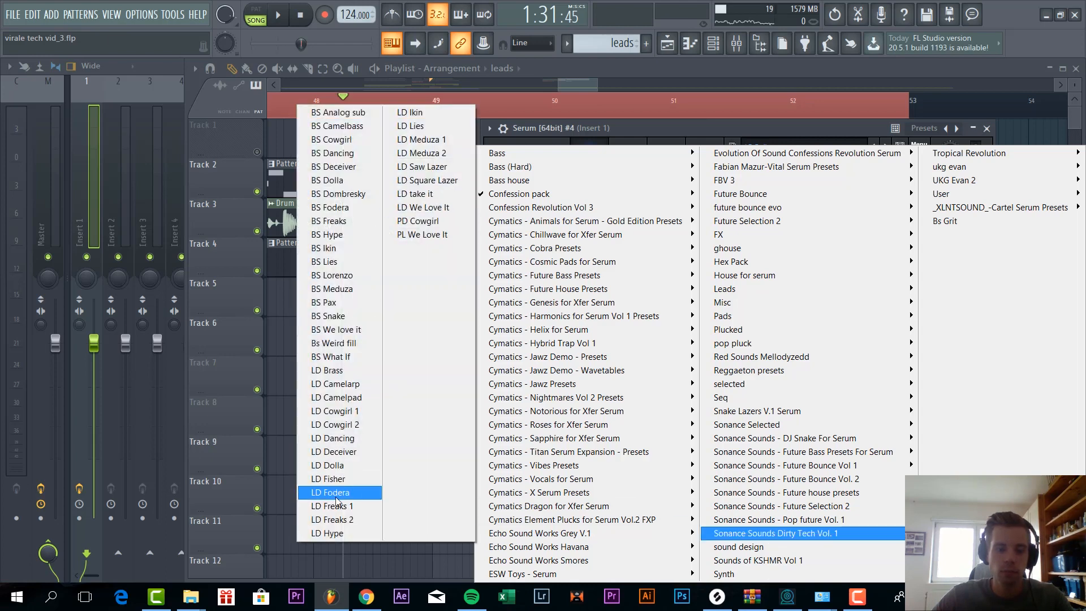
left_click(349, 521)
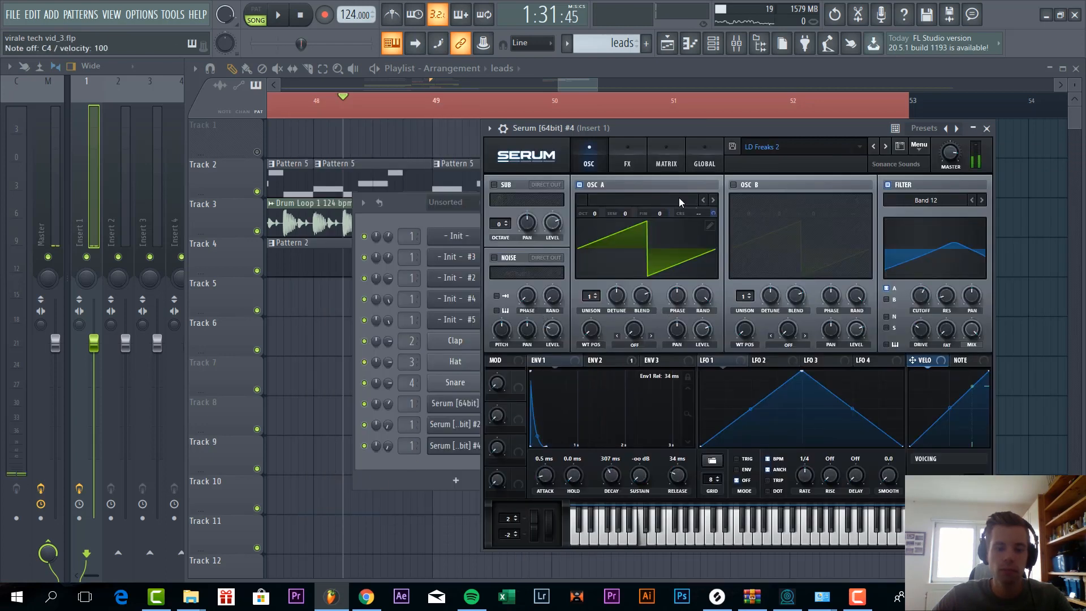
left_click_drag(712, 126, 846, 140)
left_click(393, 446)
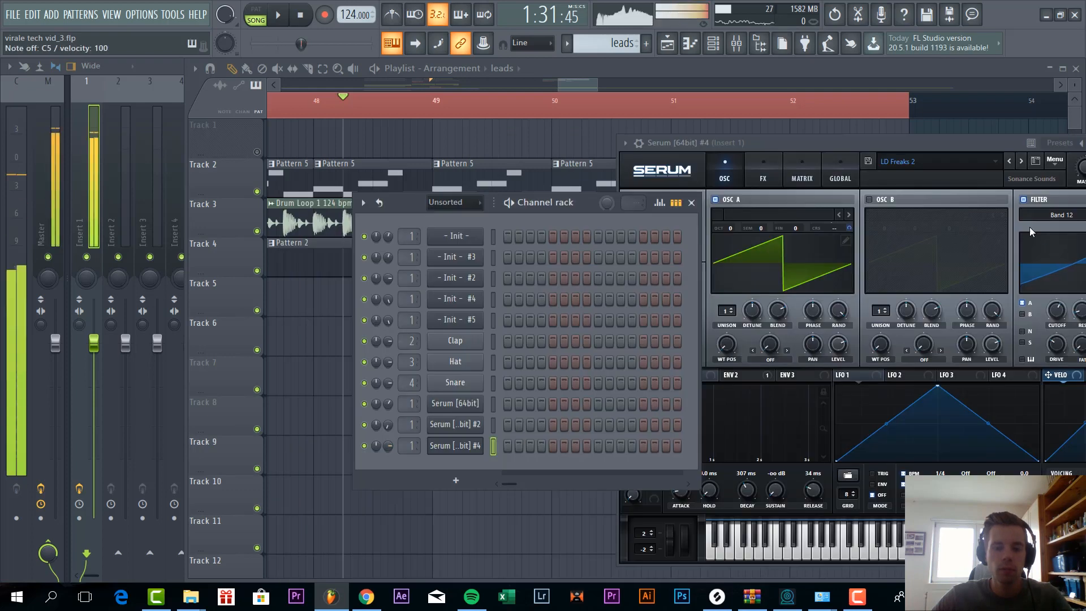
left_click_drag(942, 142, 808, 105)
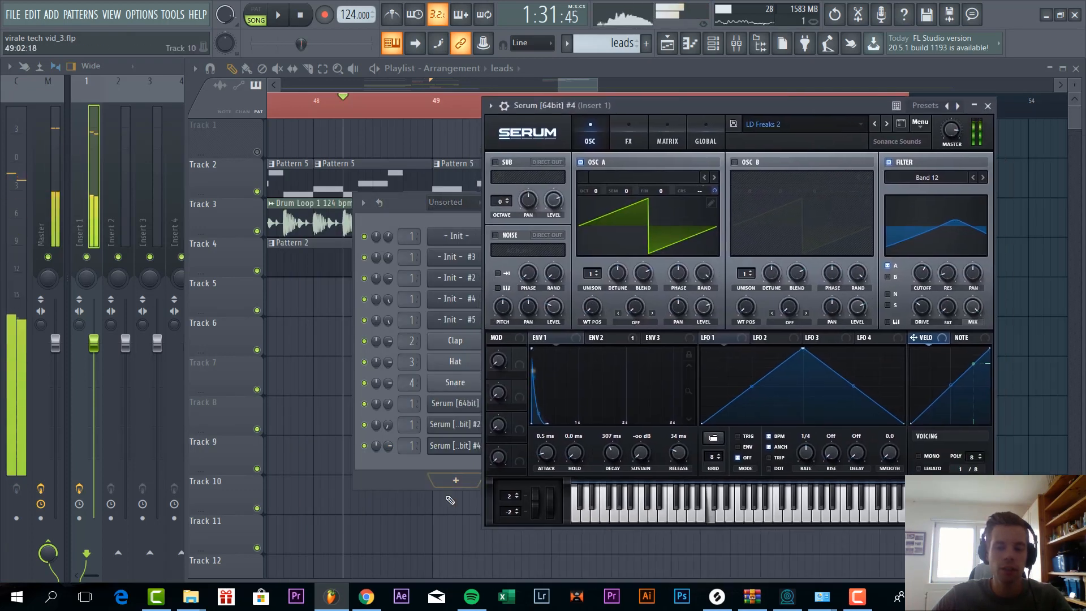
Enter three short G#5 notes for Serum #4 in the leads pattern, on the first, third and fifth steps of bar 1.
left_click(470, 456)
left_click(516, 407)
right_click(478, 404)
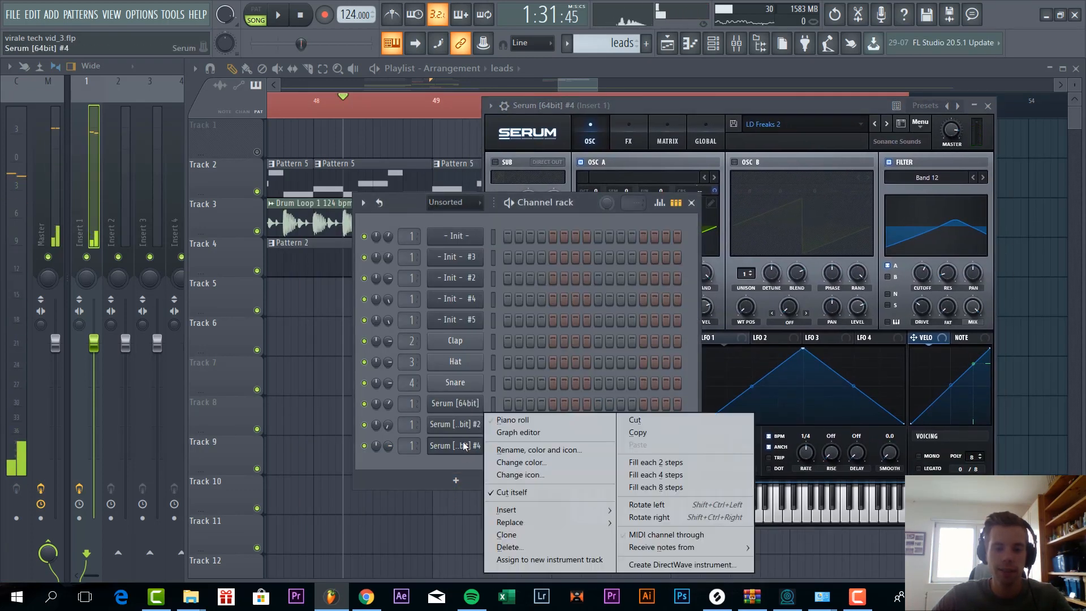
left_click(509, 418)
mouse_move(61, 265)
left_mouse_down()
mouse_move(3, 233)
mouse_move(366, 267)
mouse_move(56, 258)
left_mouse_up()
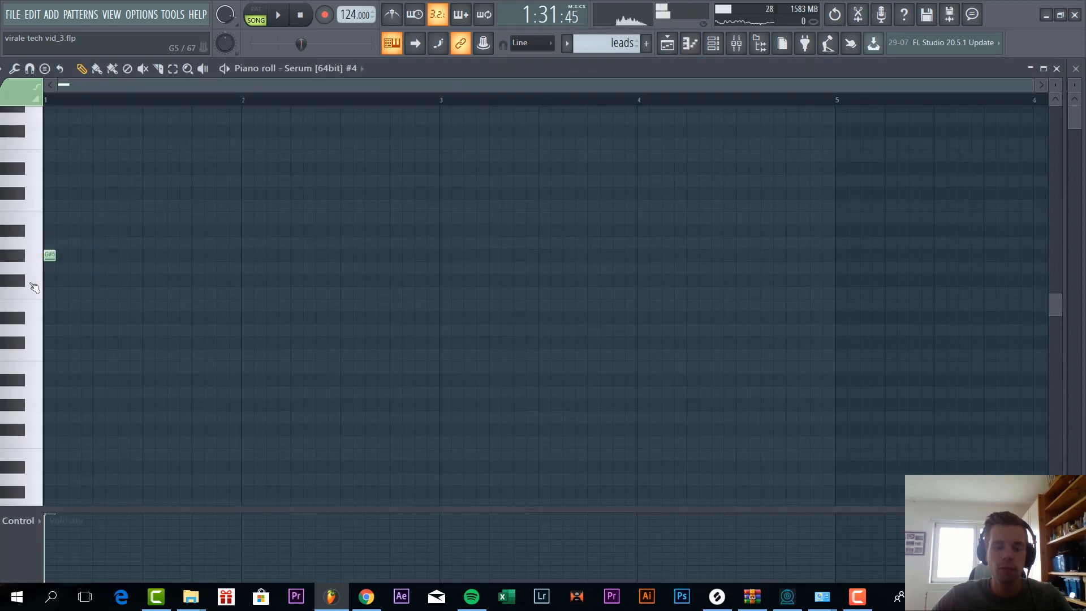
scroll(101, 272, "up", 4)
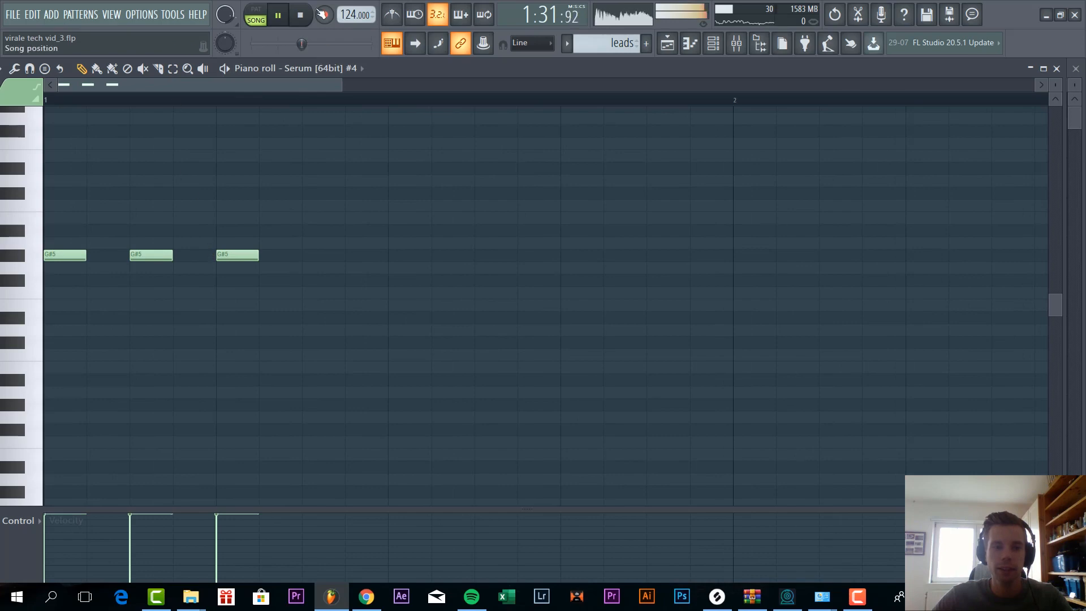
key("space")
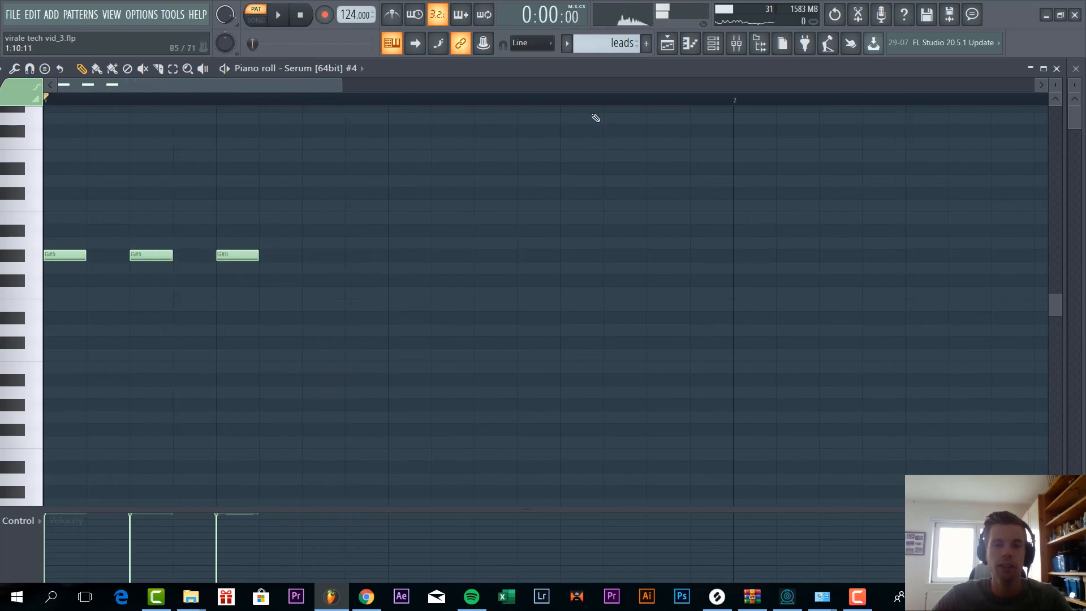
Return to the playlist and play the section from bar 48 to hear the leads pattern with the bassline and drum loop.
left_click(669, 43)
key("space")
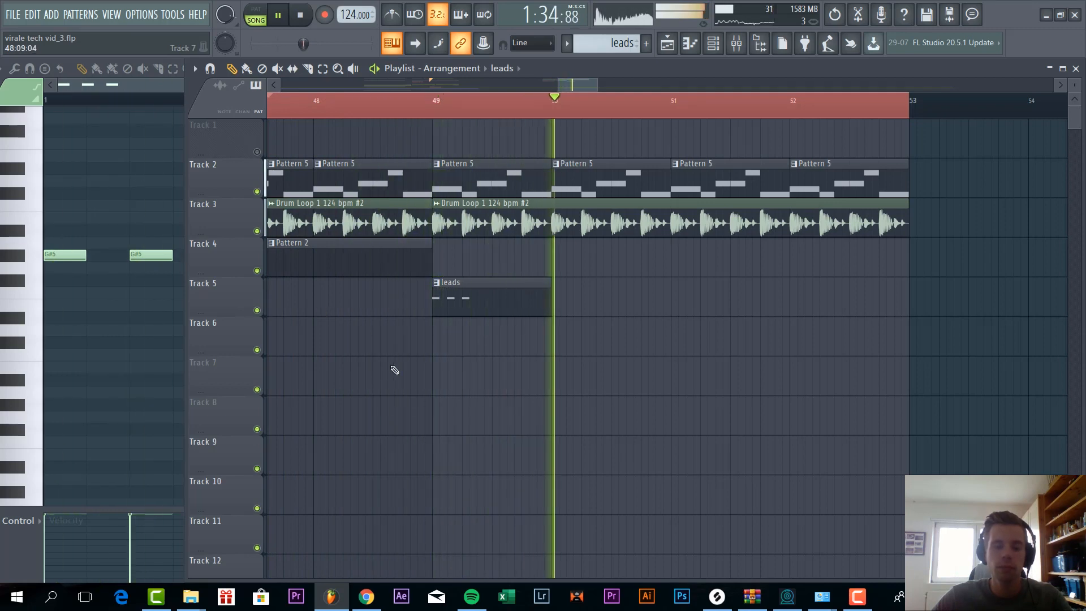
scroll(424, 372, "down", 2)
scroll(455, 378, "down", 5)
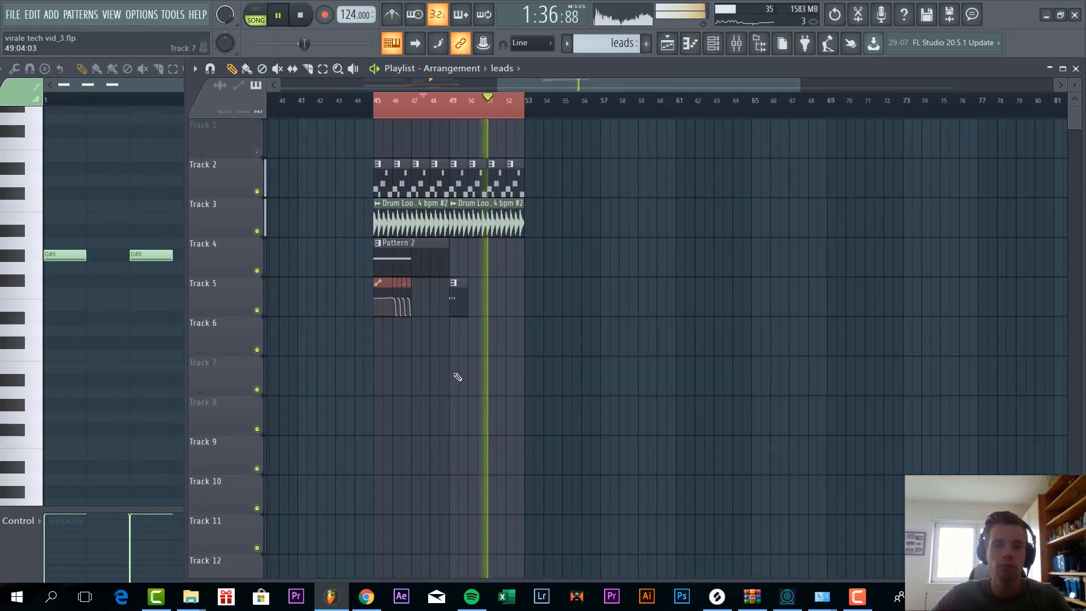
left_click_drag(595, 86, 557, 97)
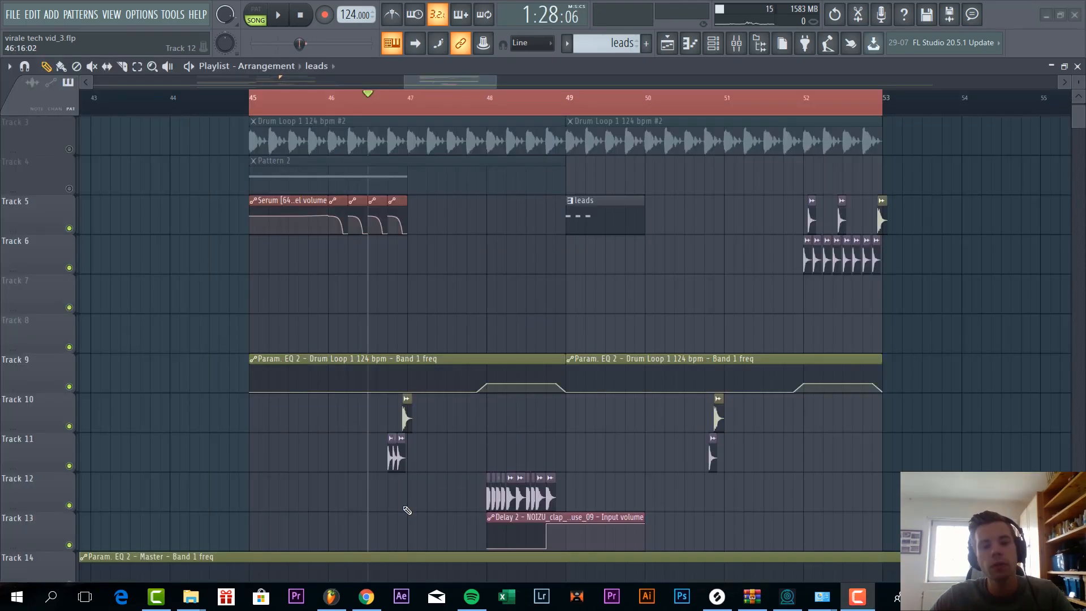
Play bars 46 to 48 with the drum loop muted to examine the snare hits before bar 47.
scroll(396, 515, "up", 4)
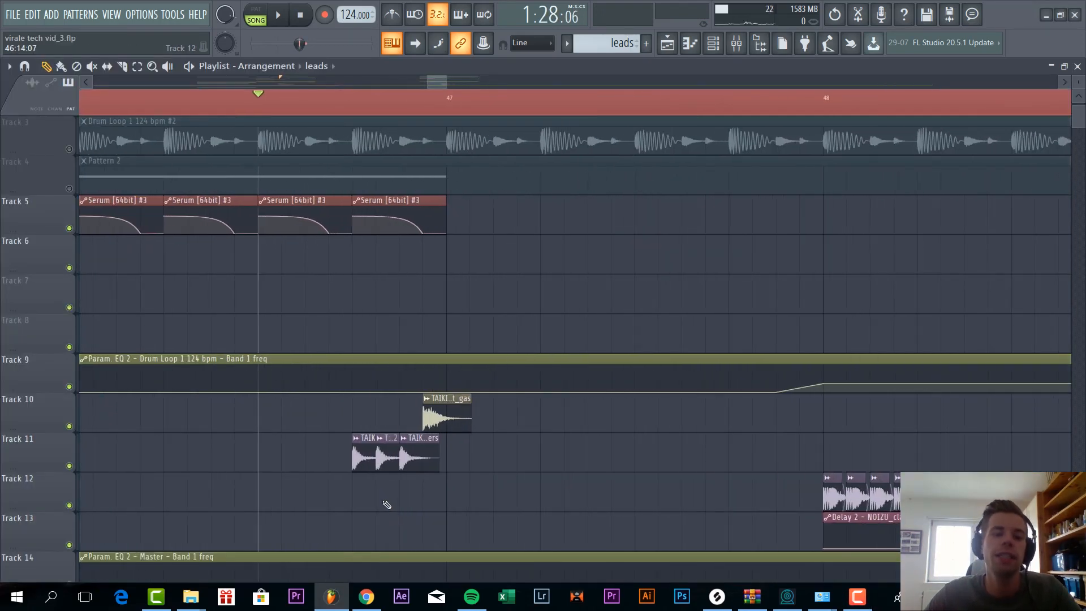
scroll(390, 506, "down", 2)
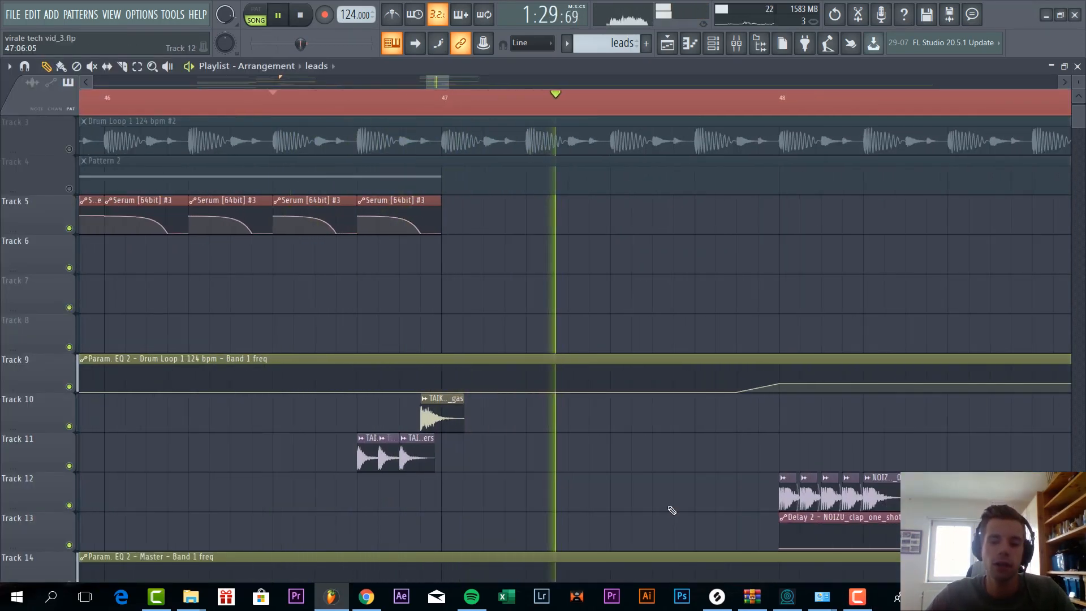
scroll(633, 510, "up", 3)
scroll(615, 510, "down", 2)
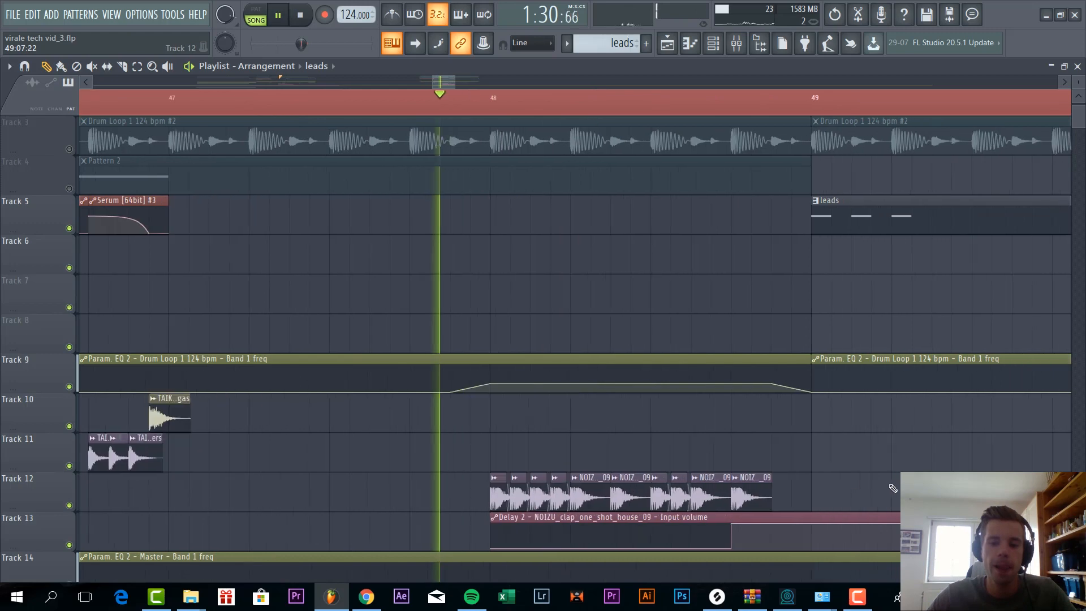
Mute Track 5 and listen to the clap fill in bar 48 and the snare hits before bar 51.
left_click(69, 228)
scroll(310, 444, "down", 3)
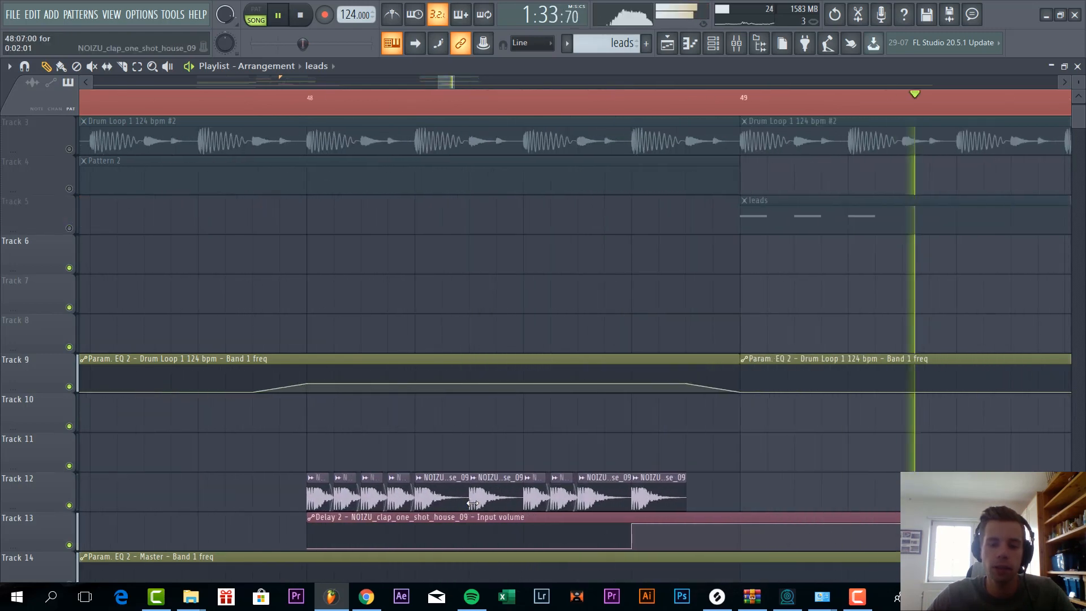
scroll(465, 513, "down", 2)
scroll(783, 470, "up", 3)
scroll(605, 475, "up", 3)
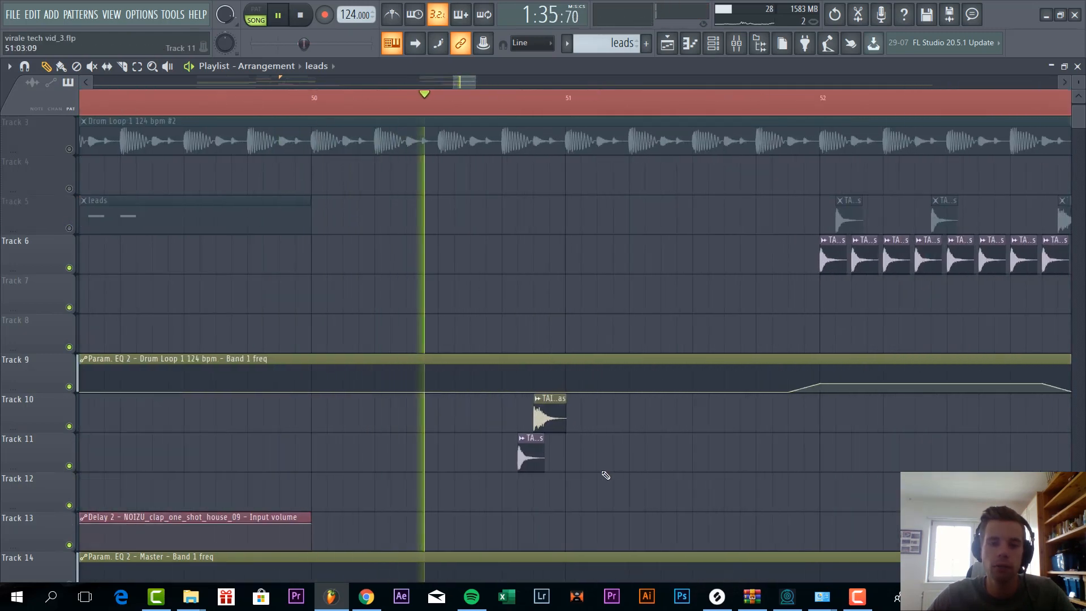
scroll(429, 478, "down", 3)
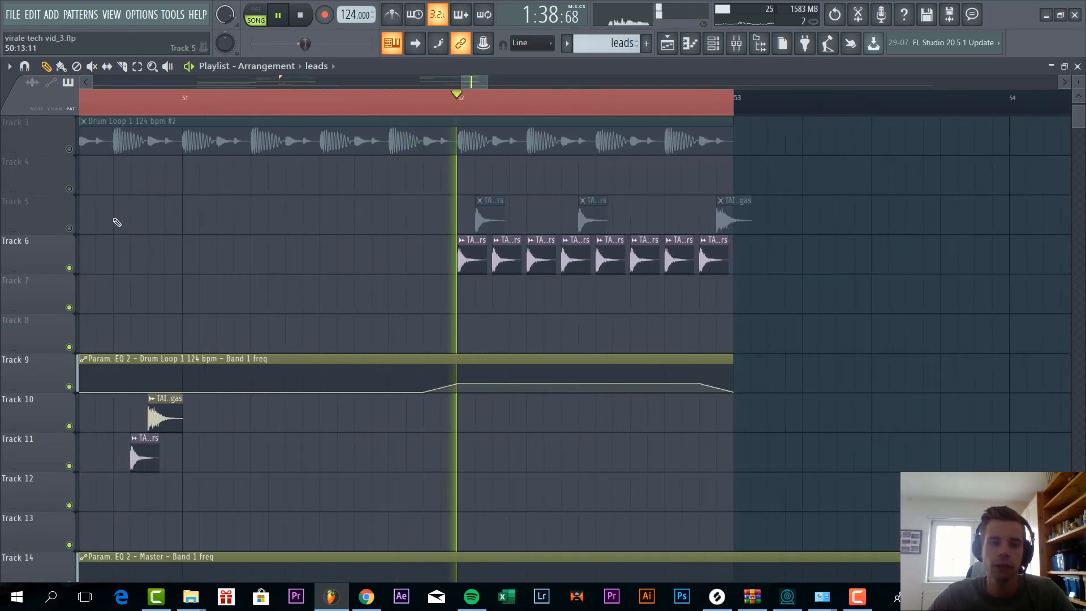
Play the snare fill in bar 52 with Track 5 unmuted, and view the whole loop from bar 45 to 53.
key("space")
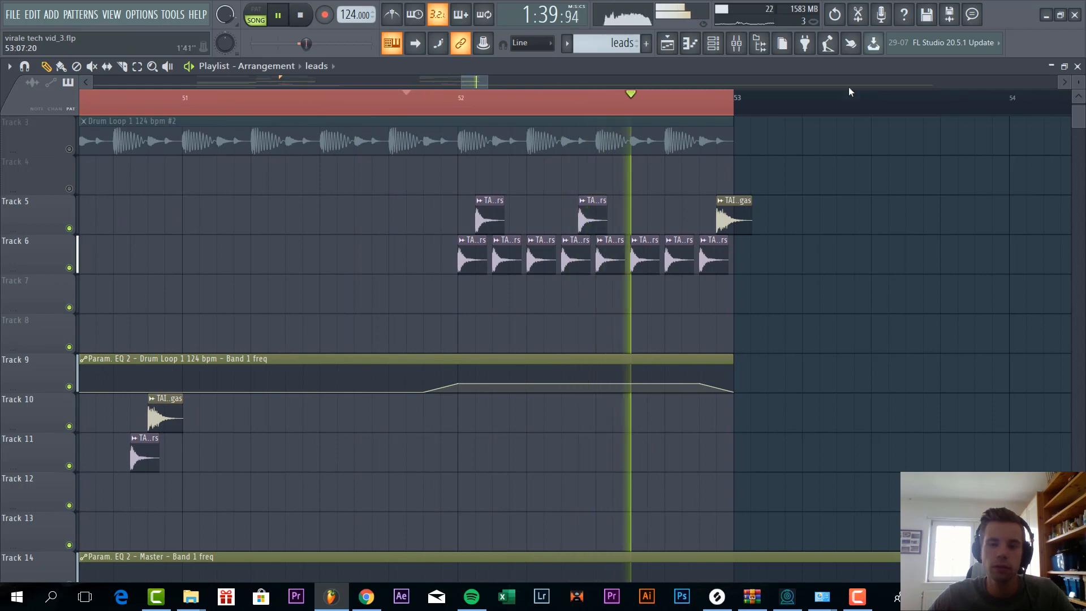
scroll(952, 305, "down", 6)
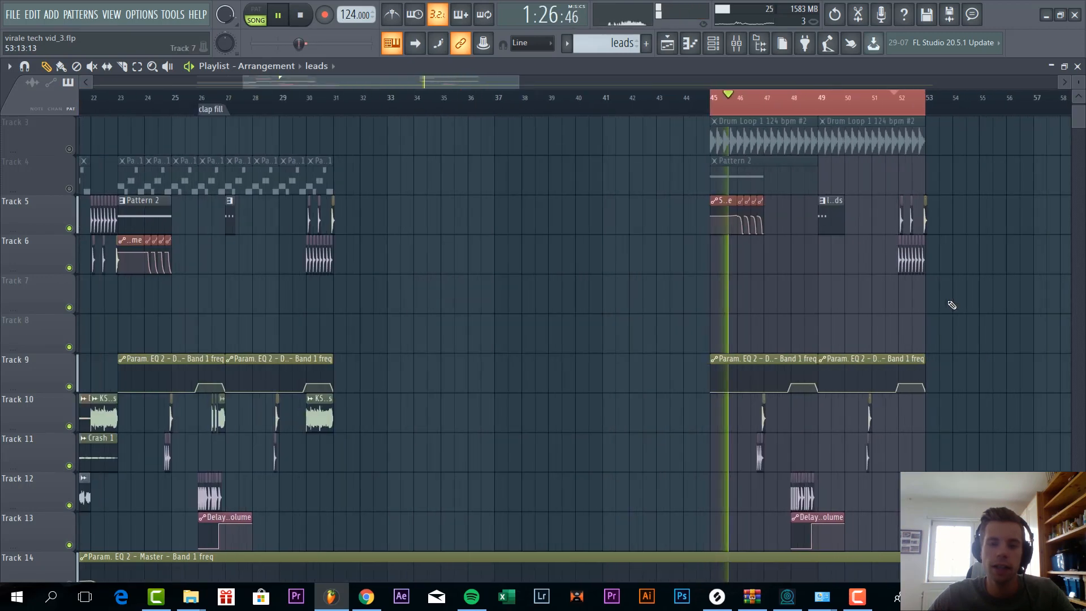
key("space")
Play the snare fill before bar 47 and open the sample settings of TAIKI_NULIGHT_snare_one_shot_nice_layers on Track 11.
scroll(1023, 402, "up", 2)
scroll(516, 468, "up", 5)
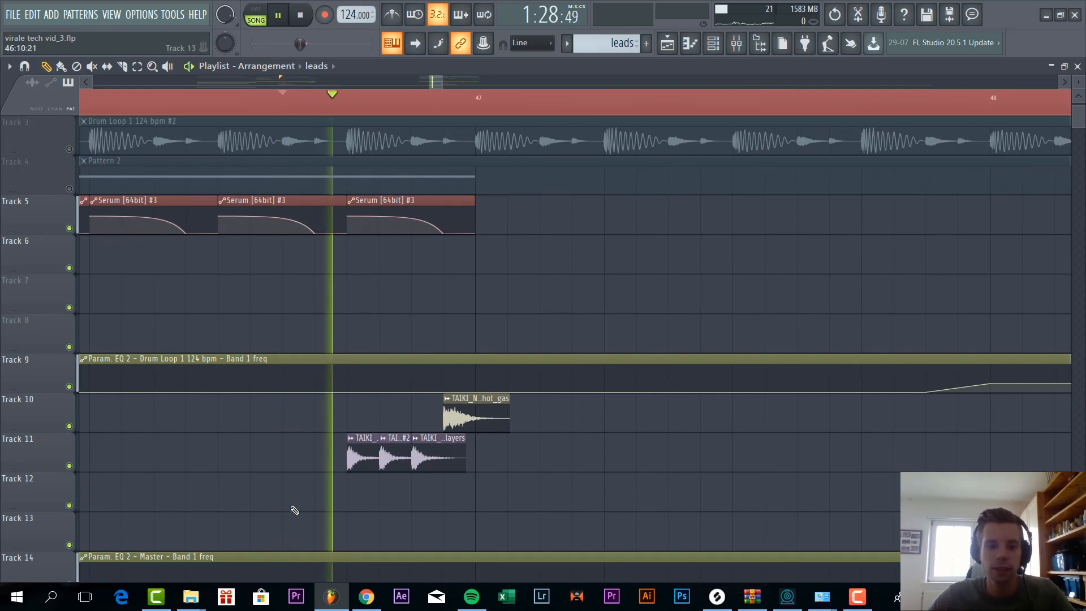
scroll(295, 511, "up", 3)
scroll(446, 456, "down", 4)
scroll(430, 396, "up", 2)
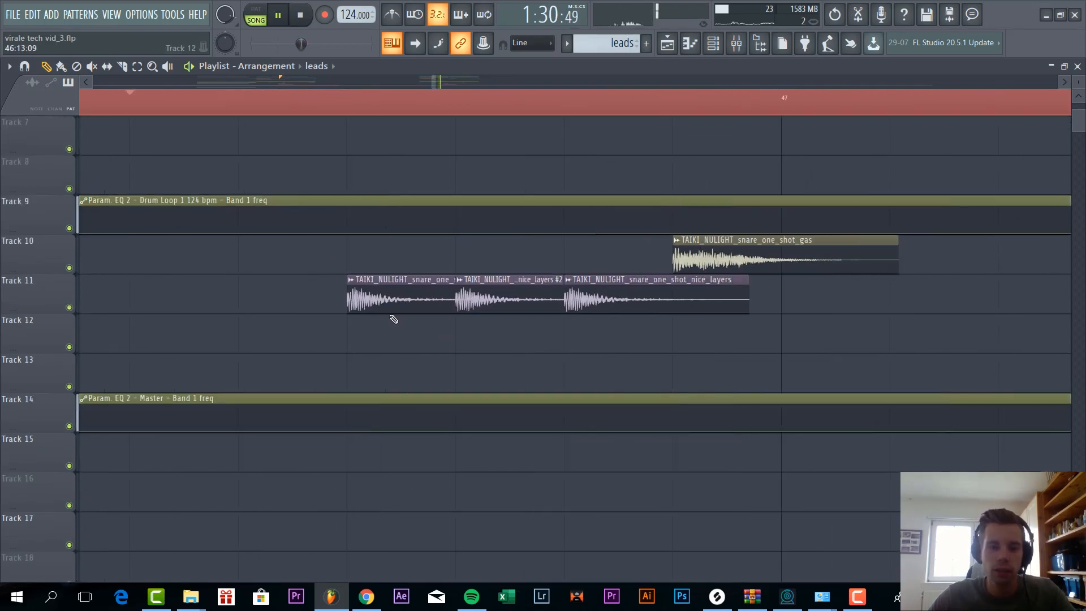
double_click(387, 305)
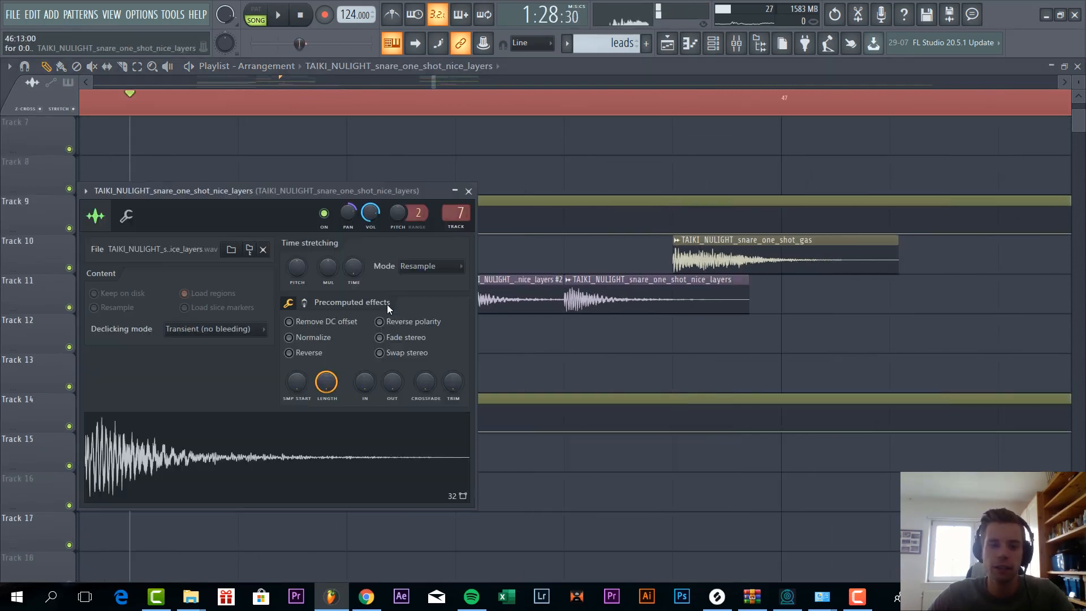
left_click(505, 300)
double_click(591, 304)
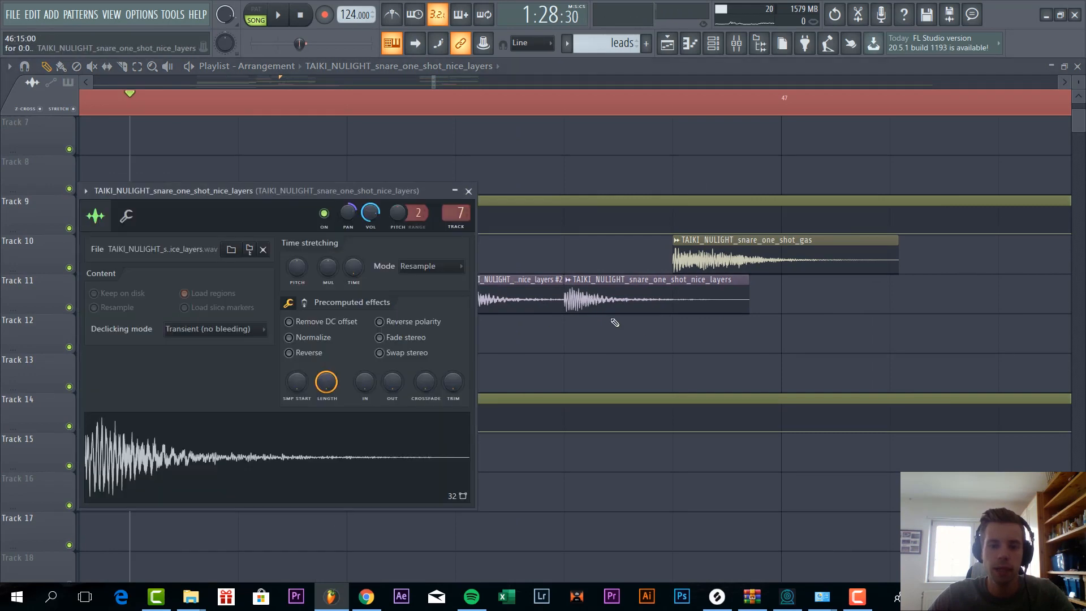
Audition the TAIKI_NULIGHT_snare_one_shot_gas sample on Track 10 and play it together with the preceding snare hits.
double_click(706, 258)
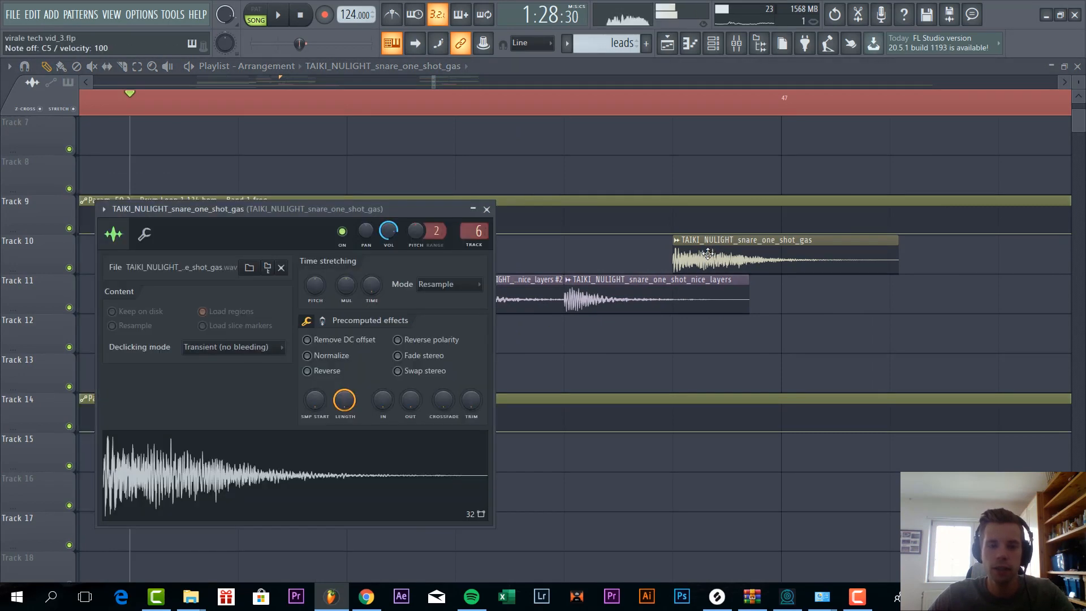
right_click(594, 348)
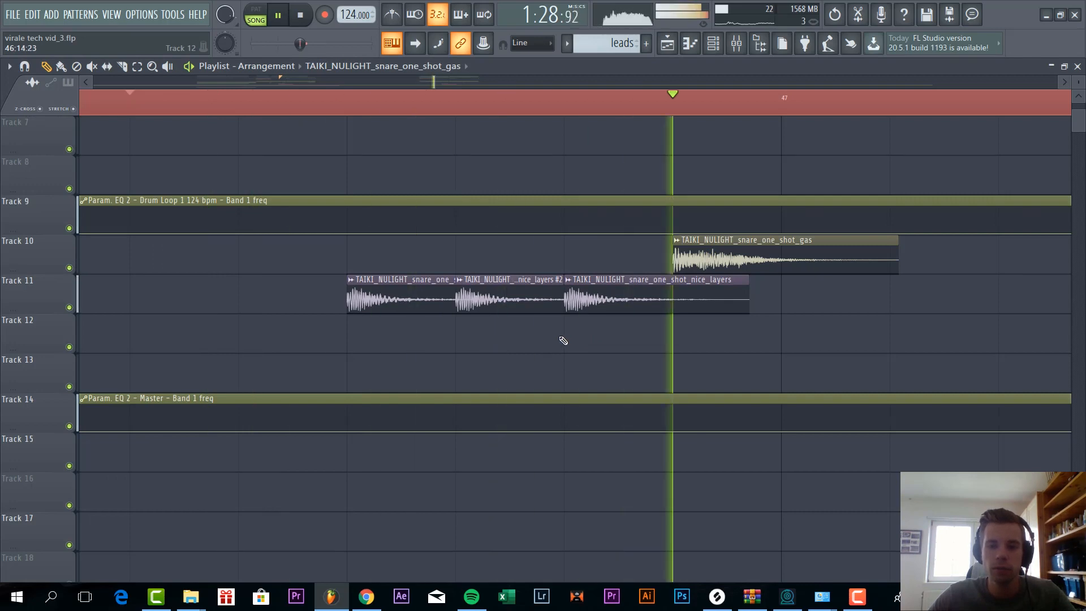
double_click(695, 262)
key("space")
Inspect the ValhallaRoom and Fruity delay 2 settings on the gas snare's mixer insert, and return to the playlist.
left_click(737, 43)
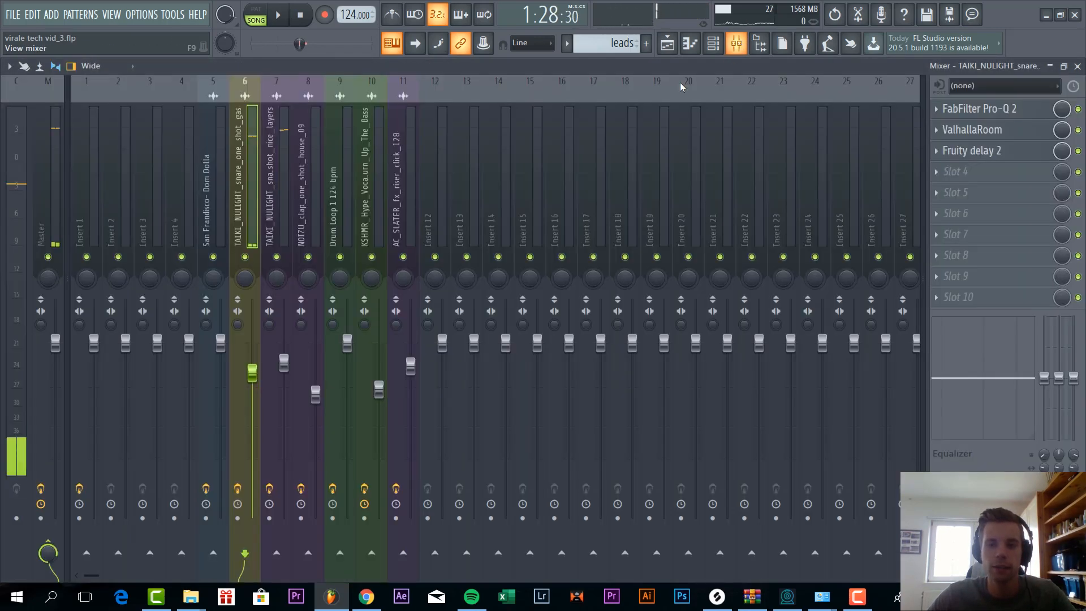
left_click(1000, 130)
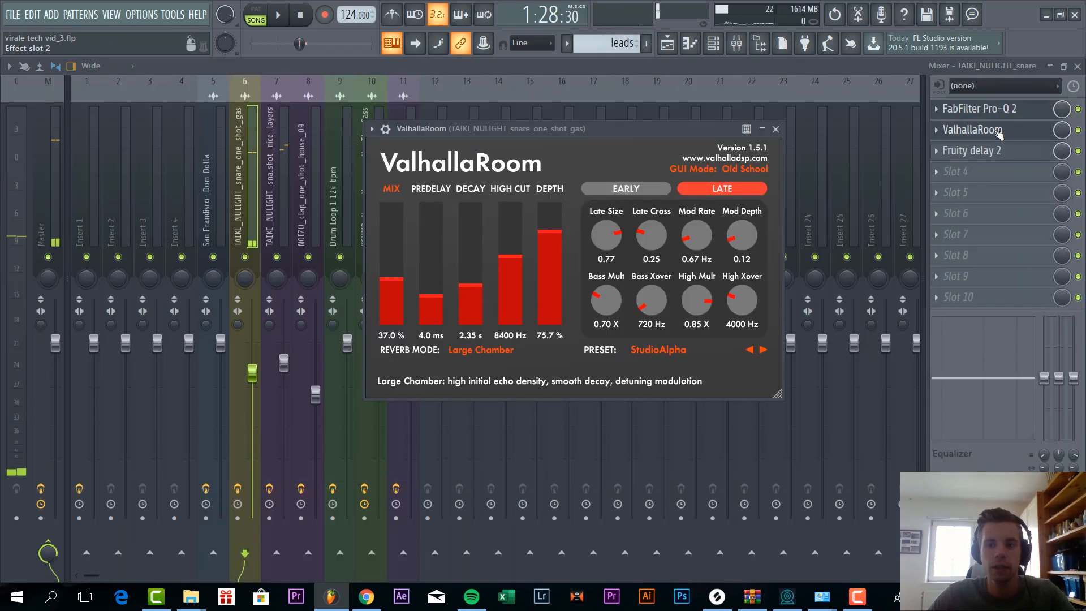
left_click(988, 150)
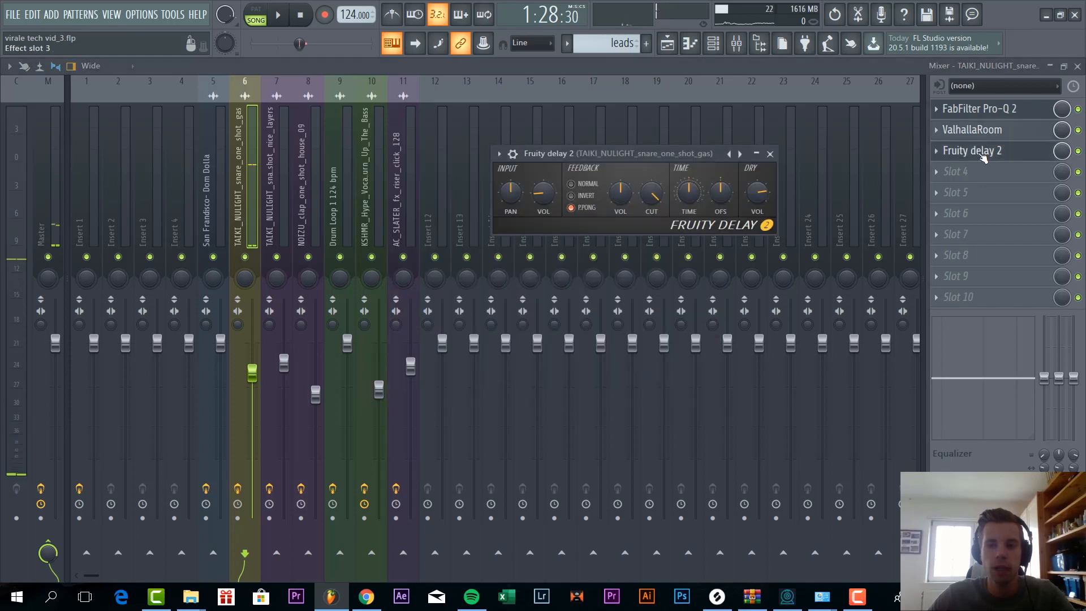
left_click(667, 44)
Play the clap fill in bar 48 and open the sample settings of NOIZU_clap_one_shot_house_09 on Track 12.
scroll(460, 424, "down", 8)
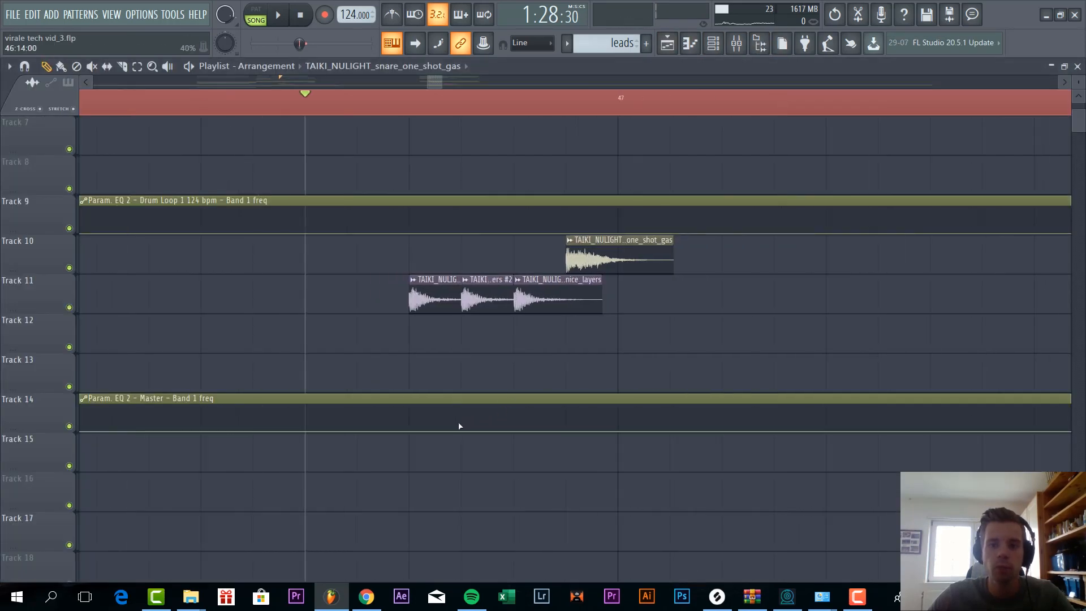
scroll(661, 377, "up", 2)
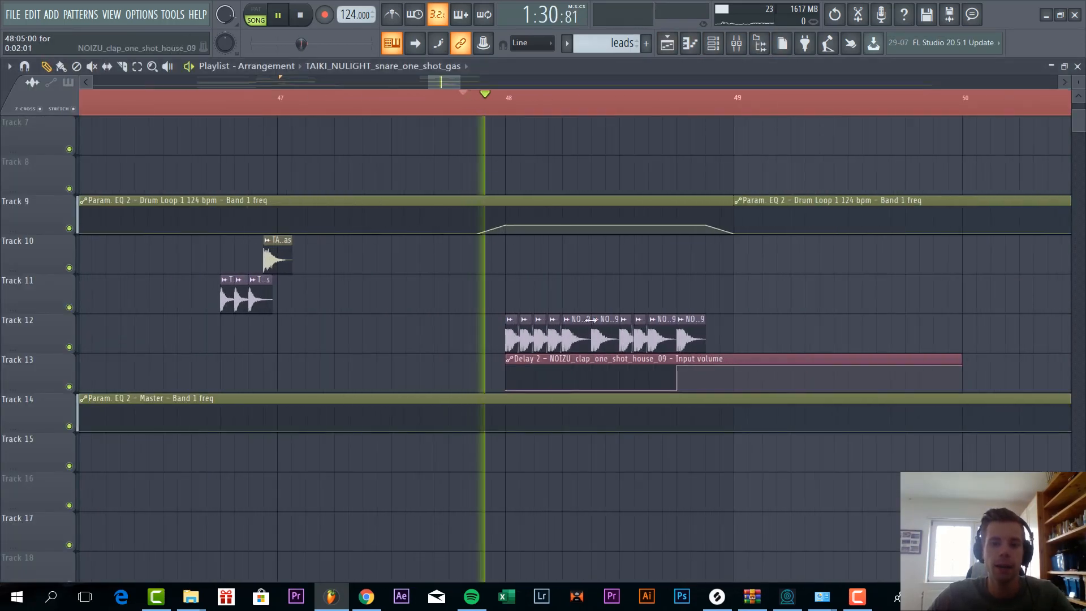
scroll(591, 320, "up", 2)
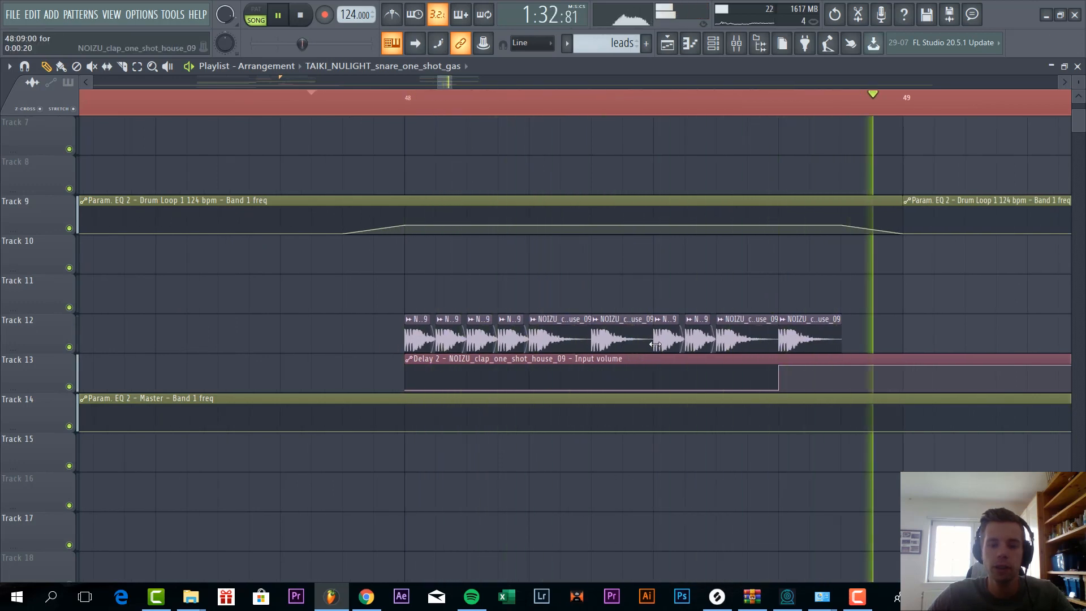
scroll(656, 345, "up", 1)
double_click(488, 342)
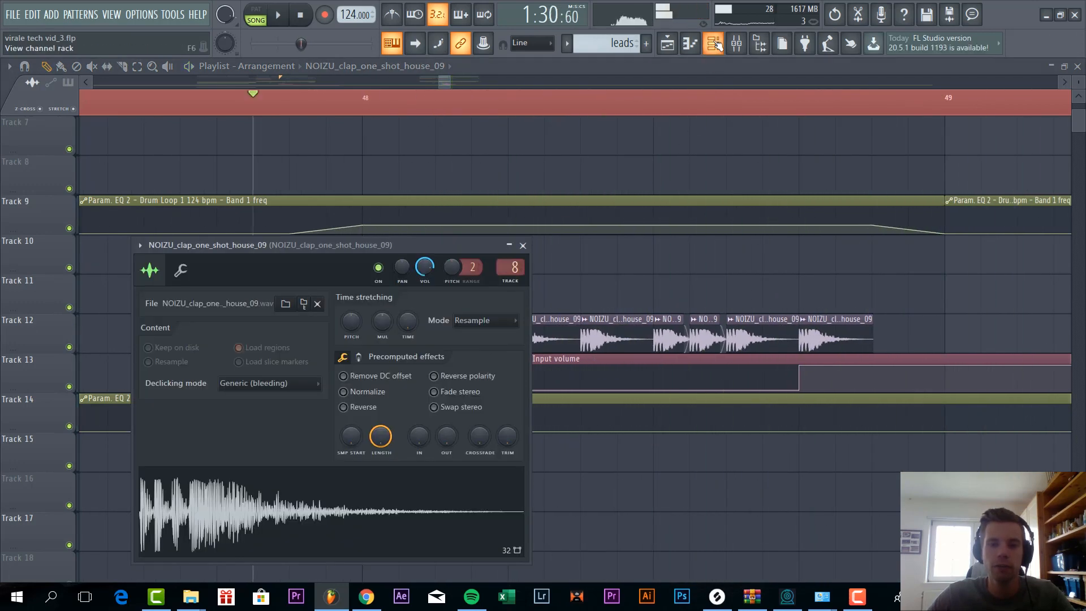
Check the clap's mixer insert and return to the playlist to replay the bar 48 fill.
left_click(715, 44)
left_click(737, 46)
left_click(681, 50)
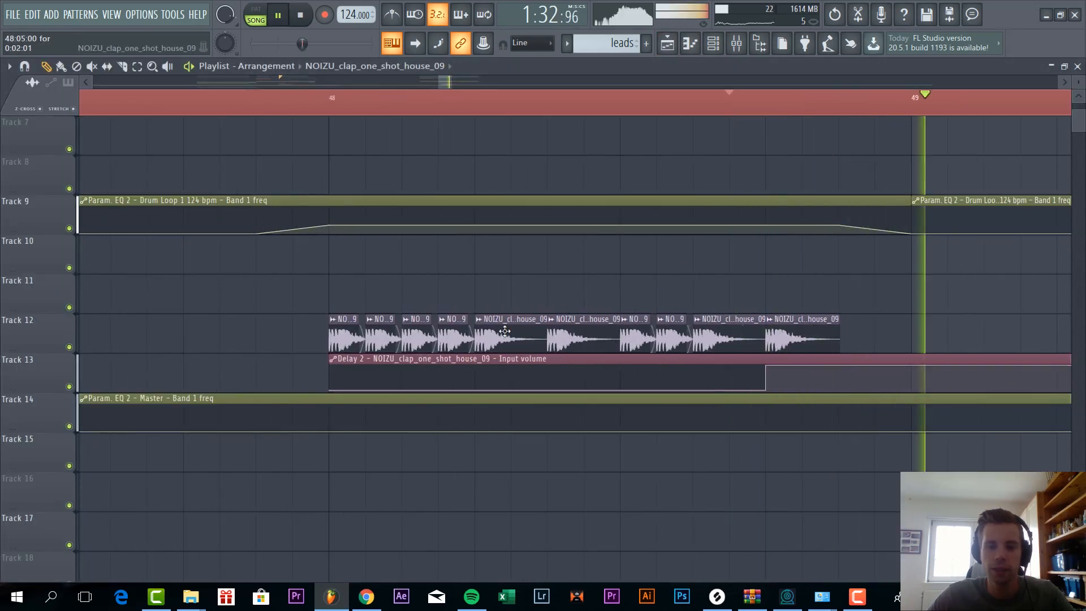
Play the snare pair just before bar 51 and open the sample settings of TAIKI_NULIGHT_snare_one_shot_nice_layers on Track 11.
scroll(583, 407, "down", 5)
scroll(597, 353, "up", 1)
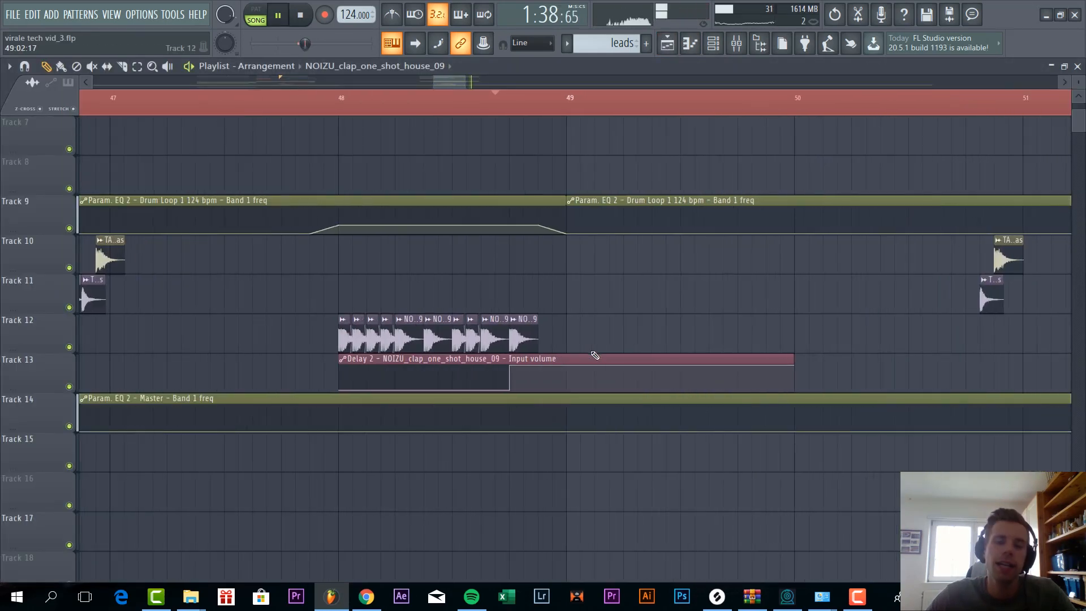
scroll(597, 353, "down", 2)
scroll(786, 356, "up", 2)
scroll(932, 339, "up", 2)
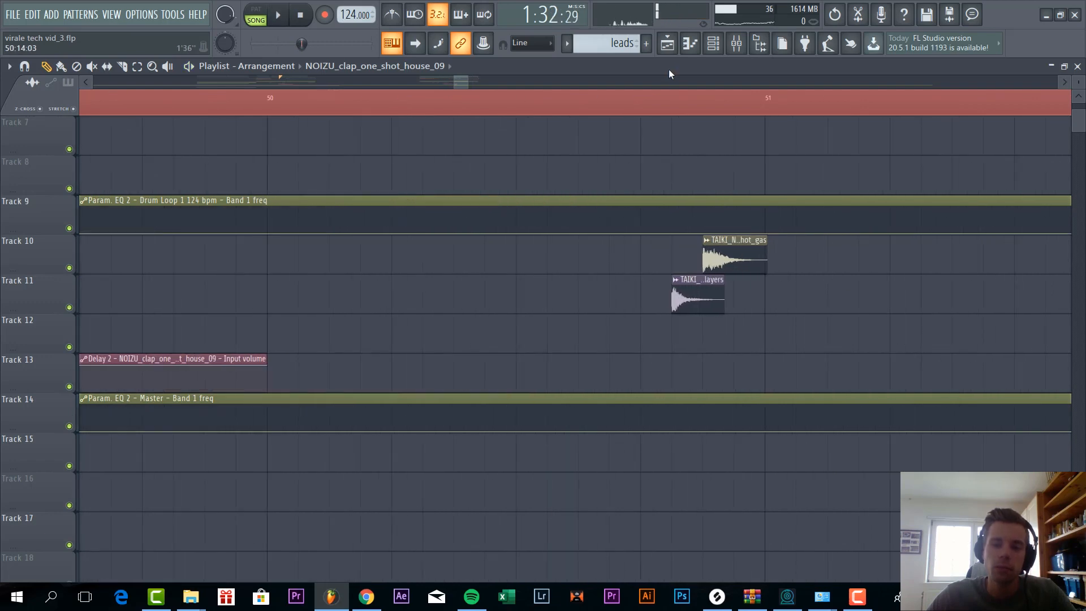
scroll(759, 311, "up", 2)
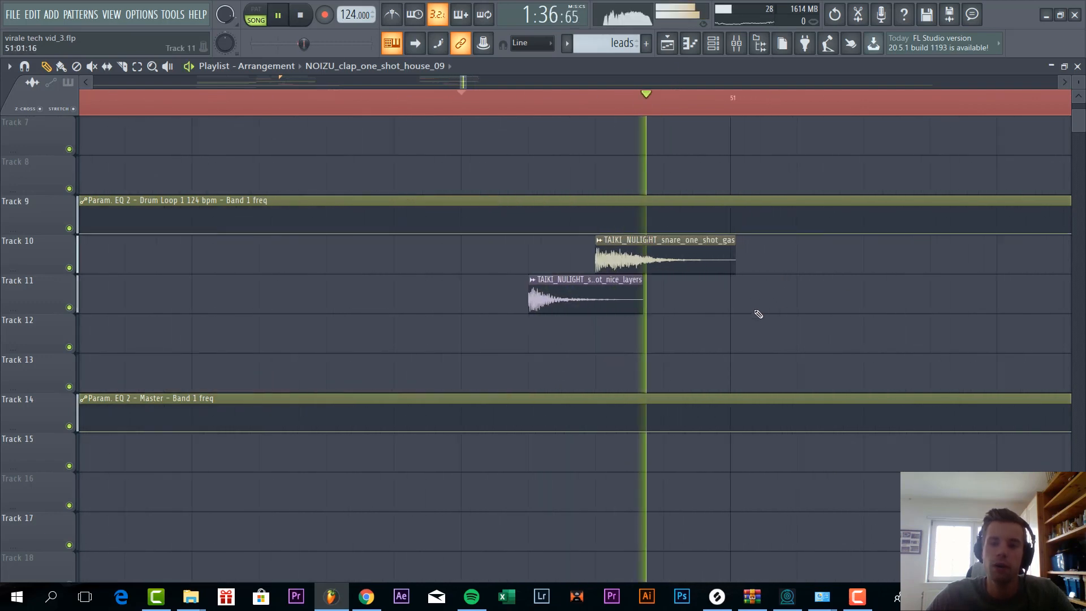
double_click(645, 262)
double_click(605, 304)
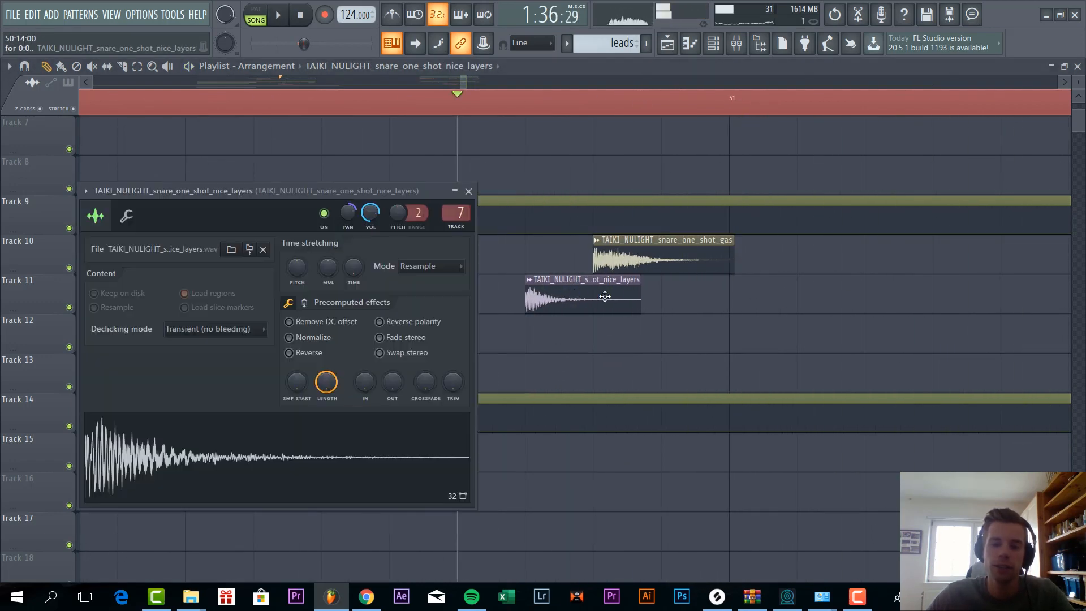
Close the snare's sample settings and play the snare roll in bar 52 on Tracks 5 and 6.
scroll(610, 343, "down", 4)
scroll(656, 316, "up", 2)
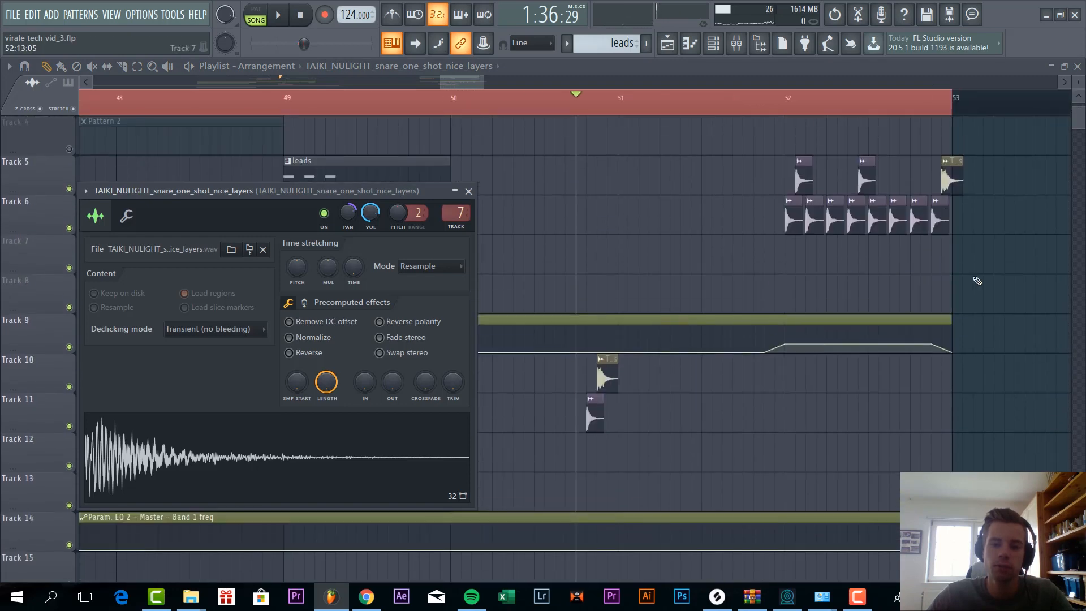
scroll(971, 282, "up", 1)
key("Escape")
scroll(919, 284, "up", 2)
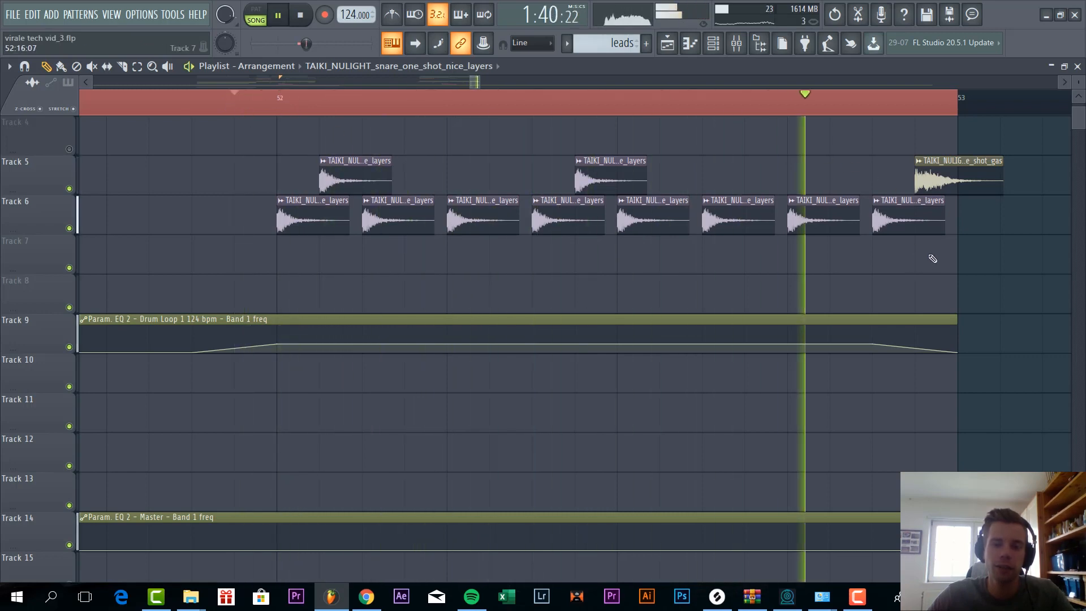
scroll(832, 254, "down", 6)
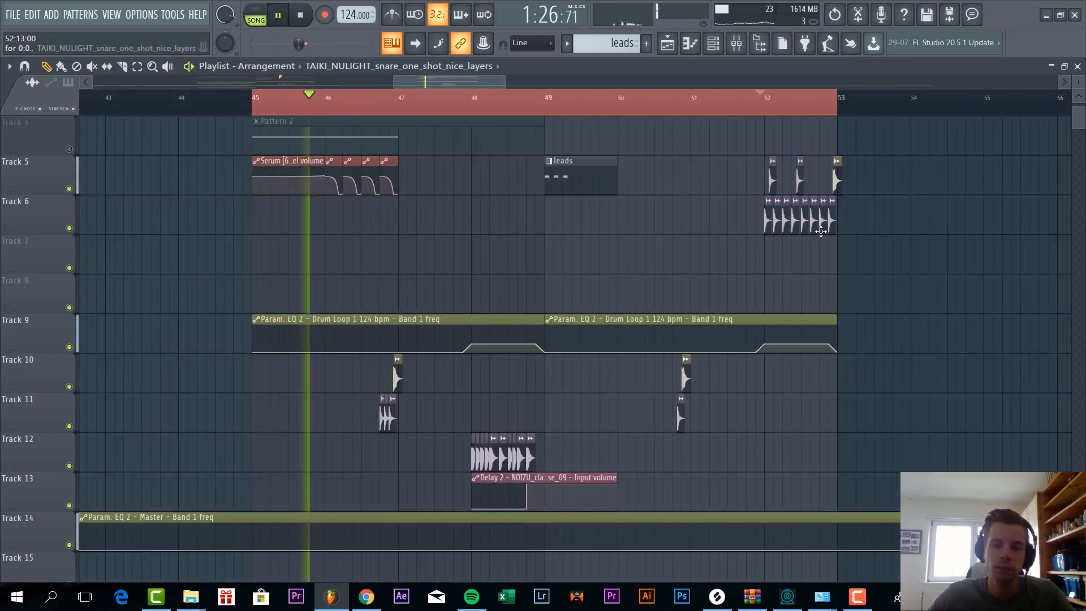
key("space")
Unmute Drum Loop 1 on Track 3 and play it with the fills from the middle of bar 47.
scroll(623, 381, "up", 3)
scroll(690, 382, "up", 3)
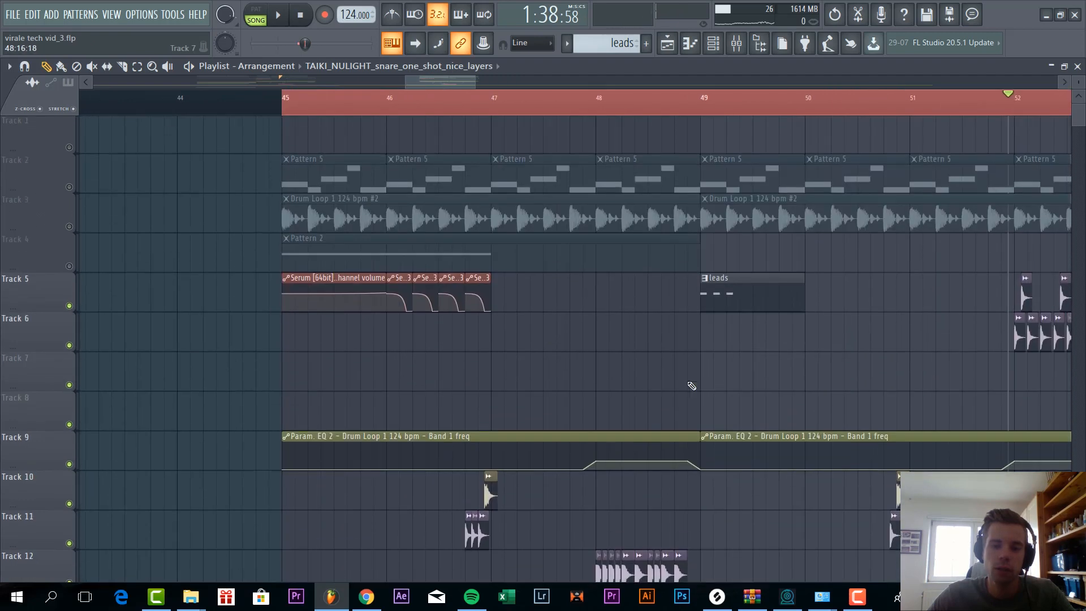
left_click(69, 228)
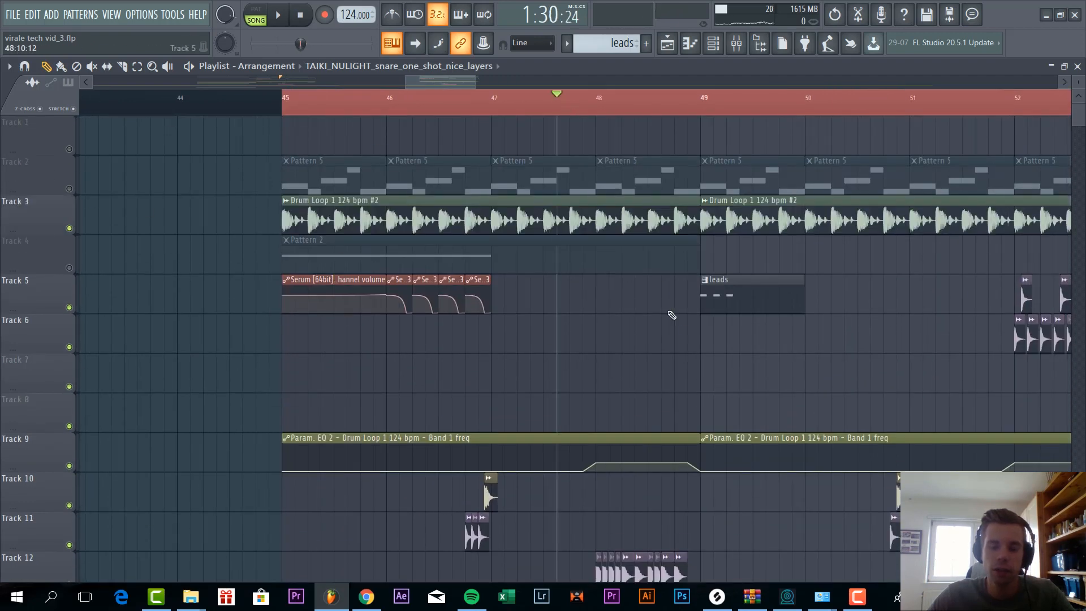
left_click_drag(569, 107, 412, 82)
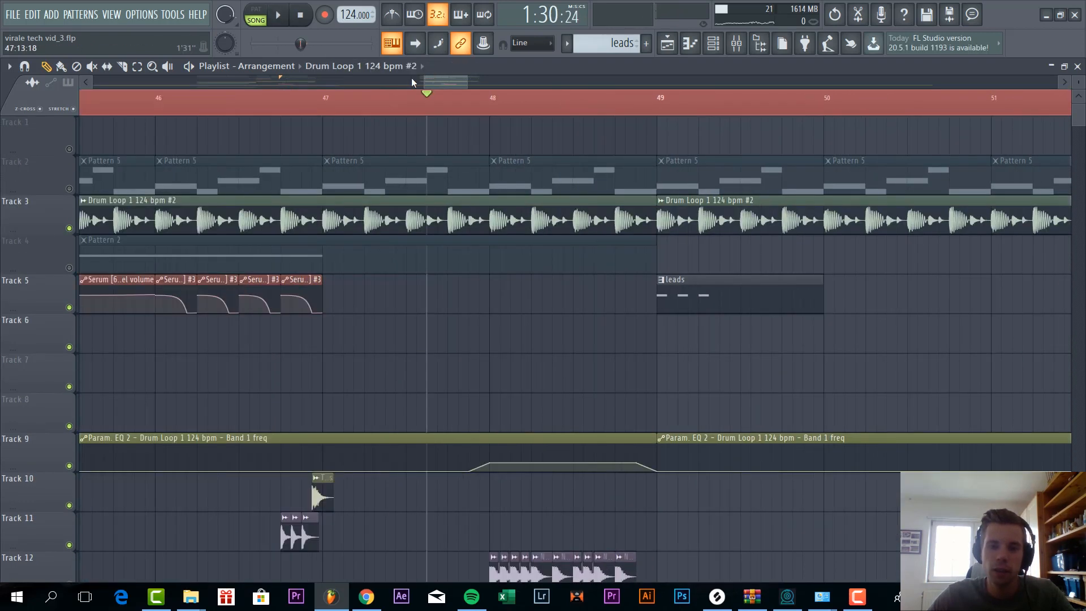
scroll(625, 375, "up", 3)
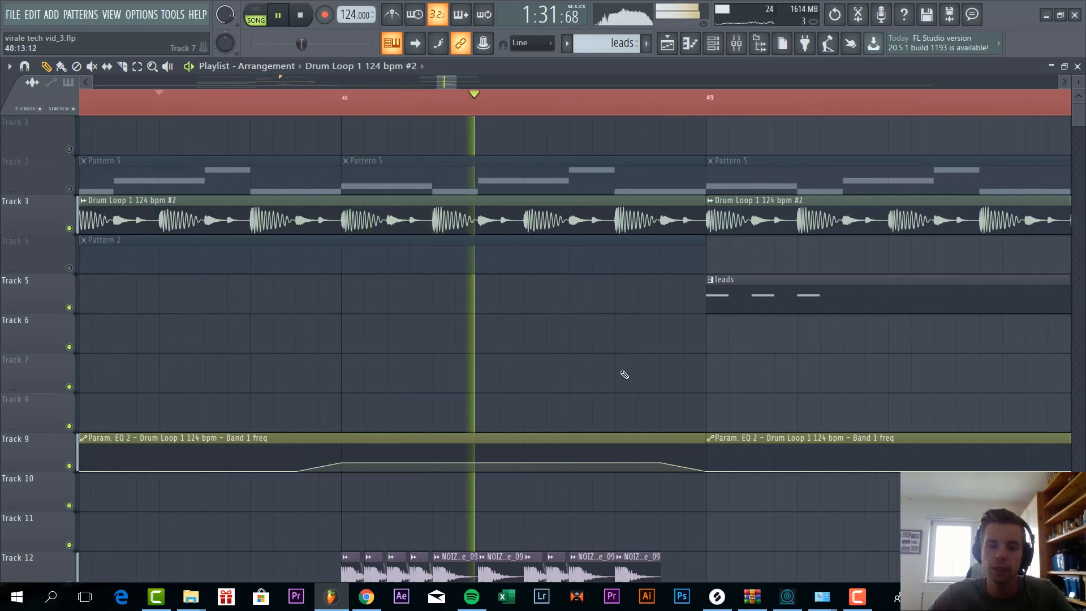
scroll(625, 374, "down", 2)
scroll(625, 375, "down", 3)
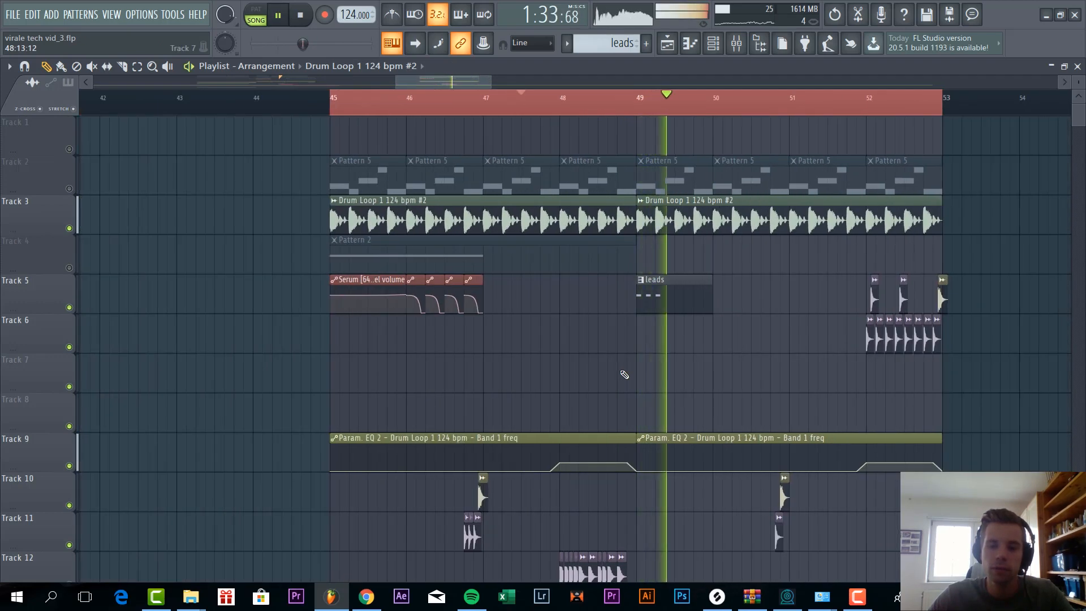
scroll(624, 374, "up", 1)
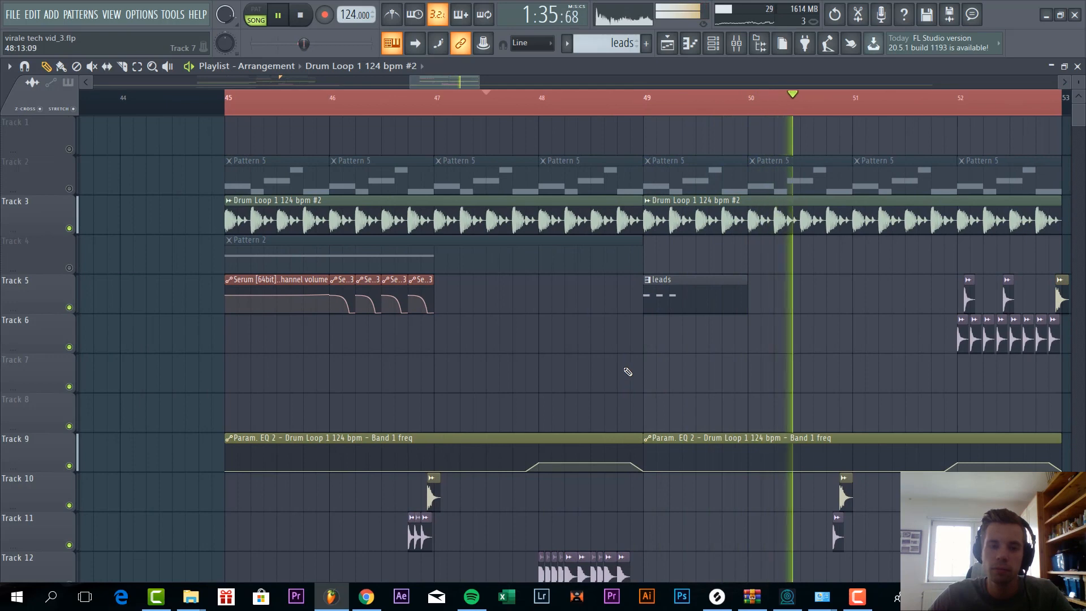
Unmute all the remaining tracks and play the full section from just before bar 45.
left_click(70, 189)
key("space")
left_click(217, 102)
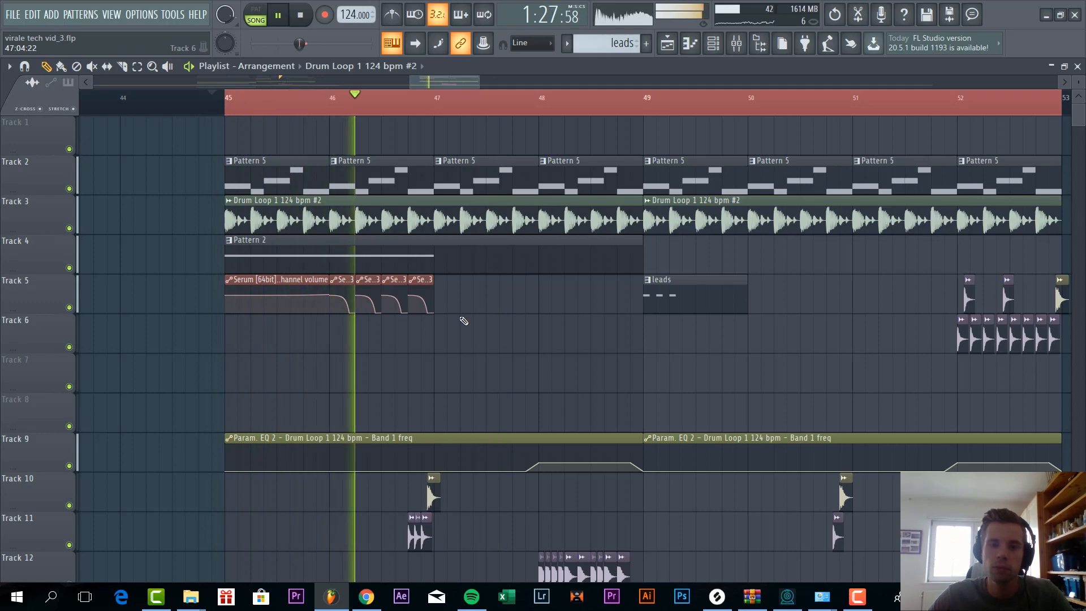
scroll(463, 319, "down", 1)
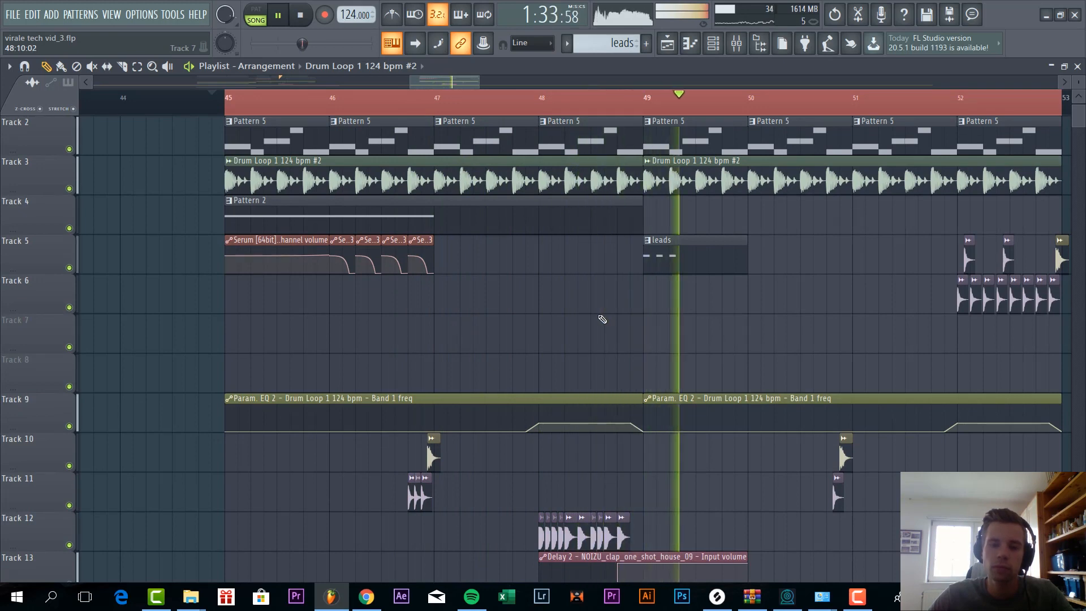
key("space")
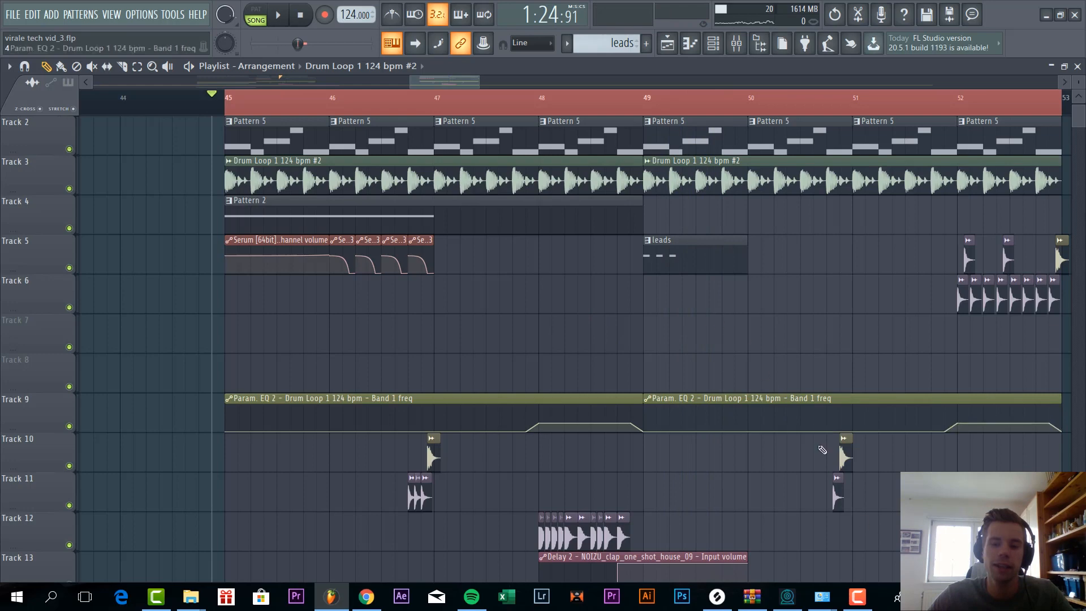
scroll(502, 320, "down", 4)
scroll(514, 322, "up", 5)
scroll(514, 324, "down", 4)
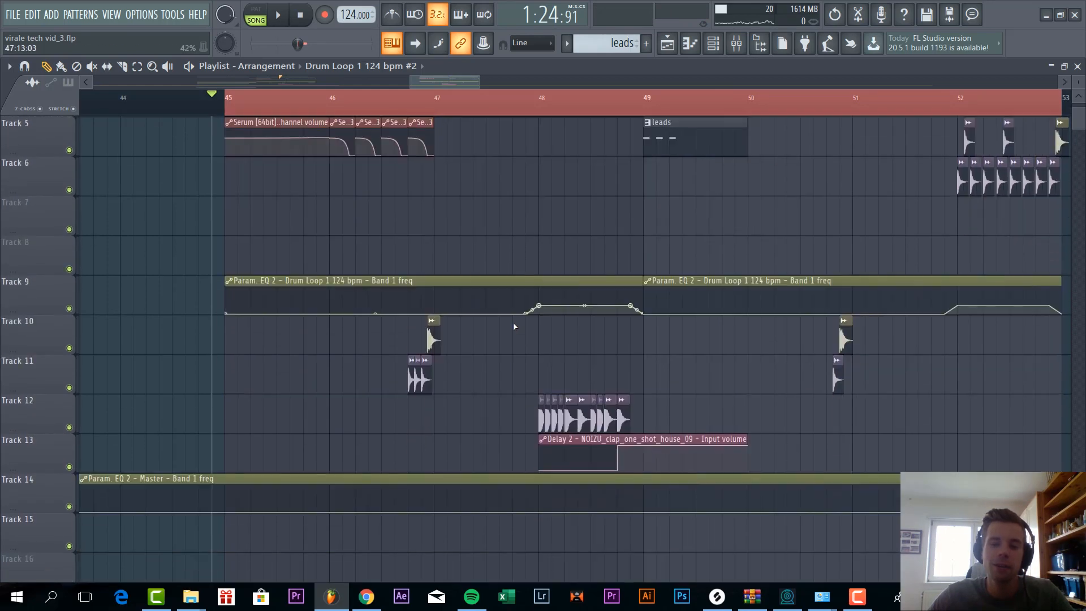
scroll(515, 326, "up", 3)
scroll(514, 327, "up", 1)
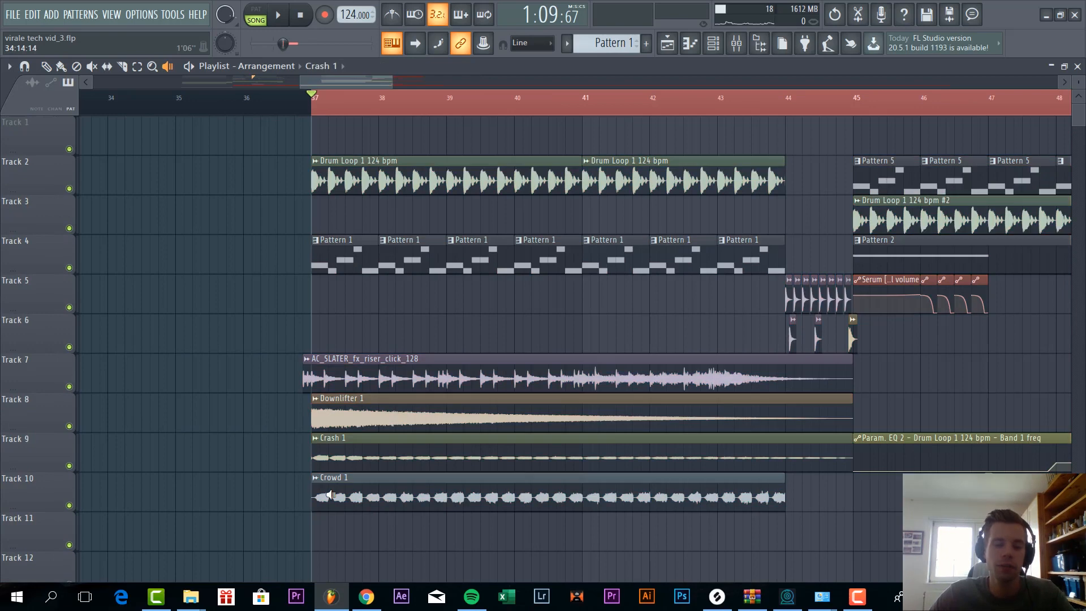
Audition the Crowd 1, Crash 1, Downlifter 1 and AC_SLATER_fx_riser_click_128 clips individually from bar 37.
left_click(331, 495)
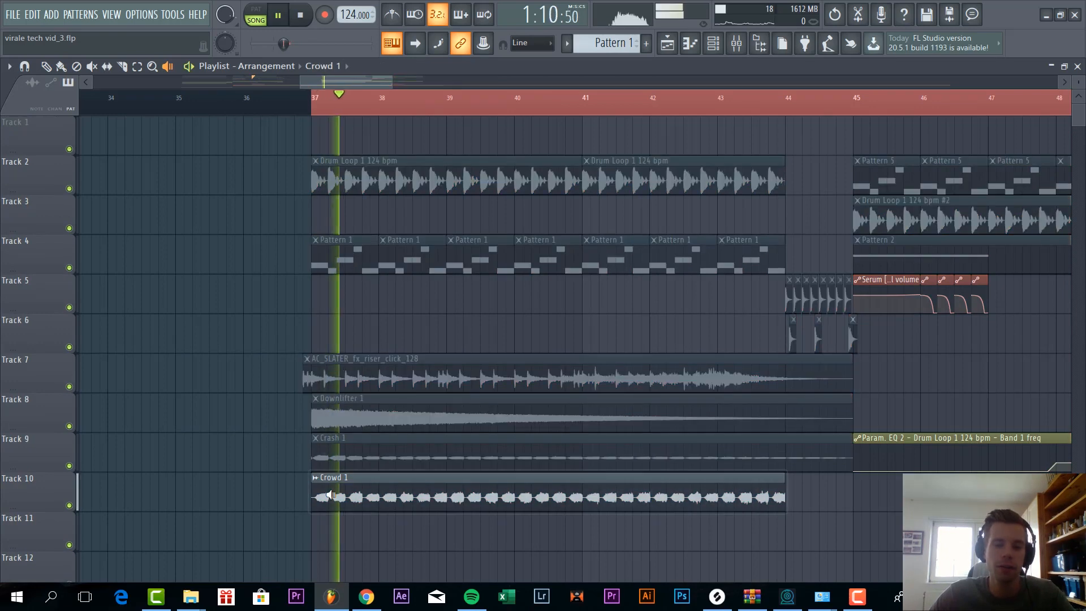
left_click(335, 444)
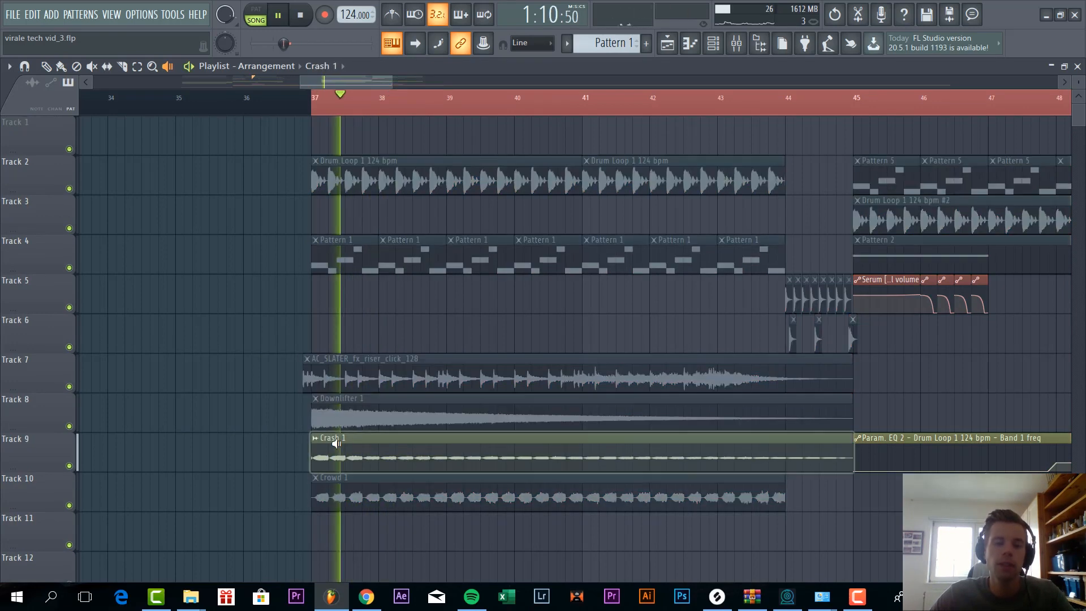
left_click(330, 422)
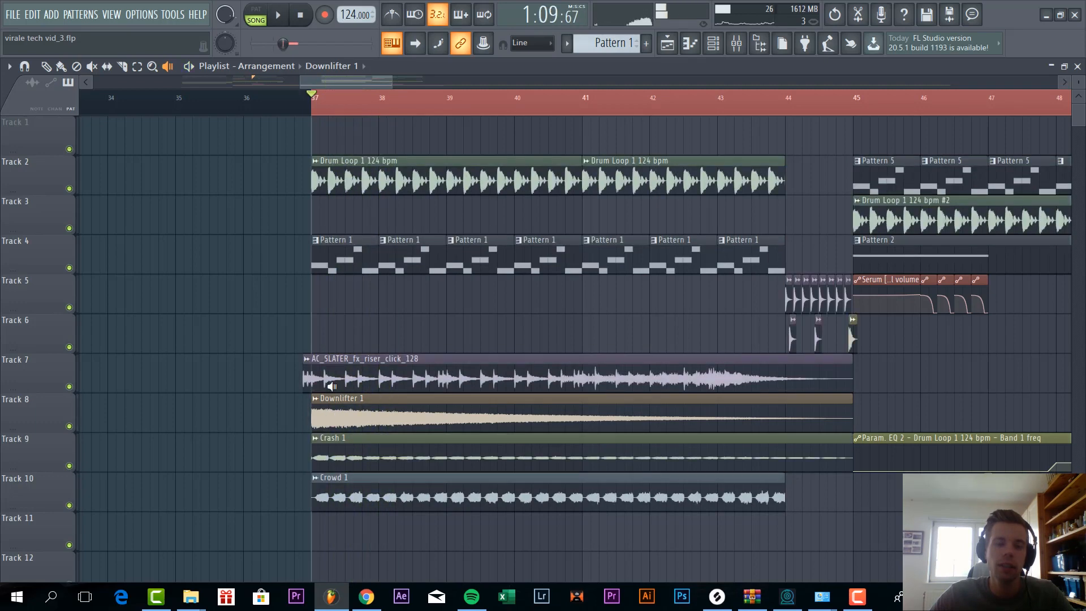
left_click(318, 378)
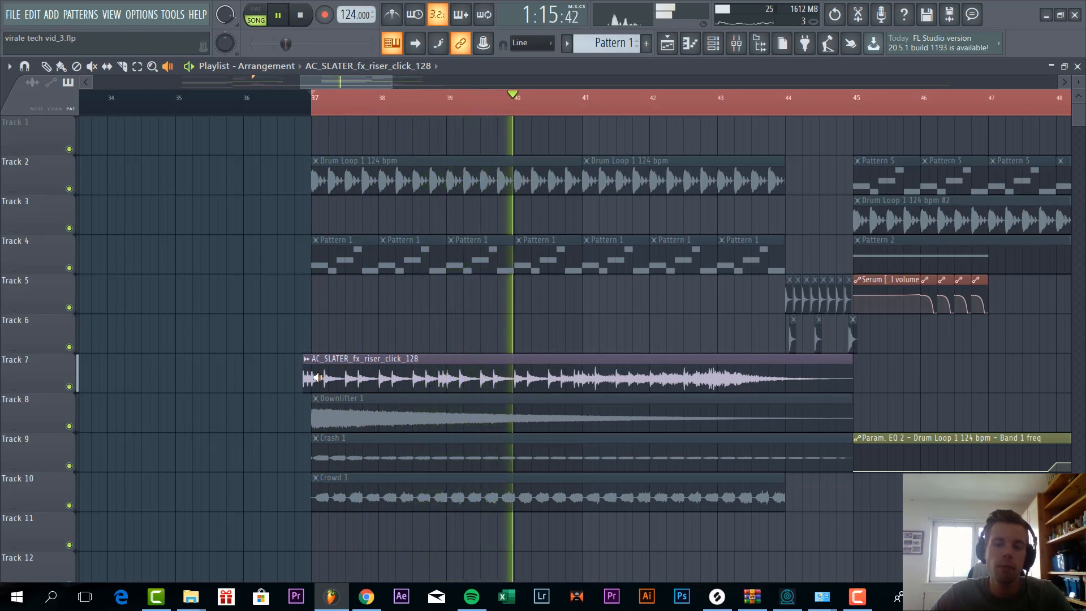
left_click_drag(317, 377, 373, 400)
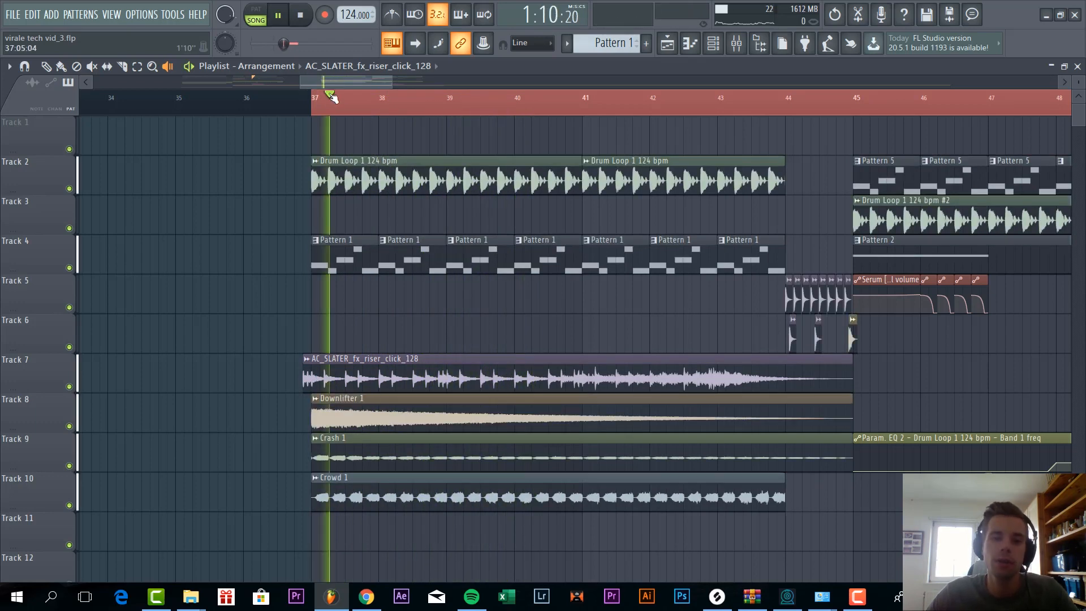
Play the buildup from bar 37 and examine the master Param. EQ 2 and Endless Smile automation on Tracks 14 and 15.
scroll(461, 335, "down", 5)
scroll(462, 343, "up", 5)
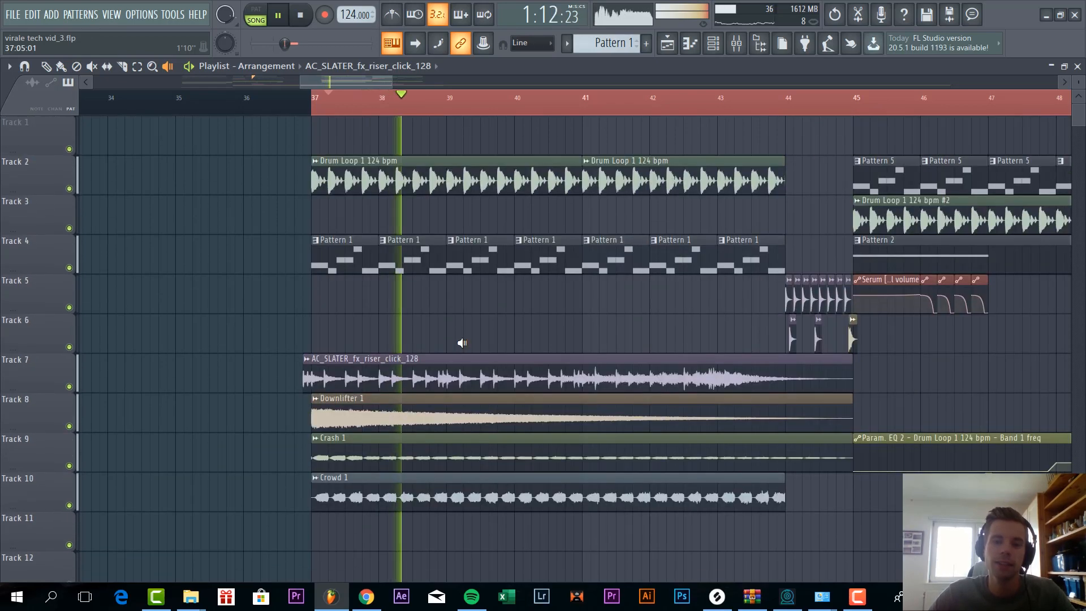
scroll(465, 316, "down", 3)
scroll(588, 373, "down", 4)
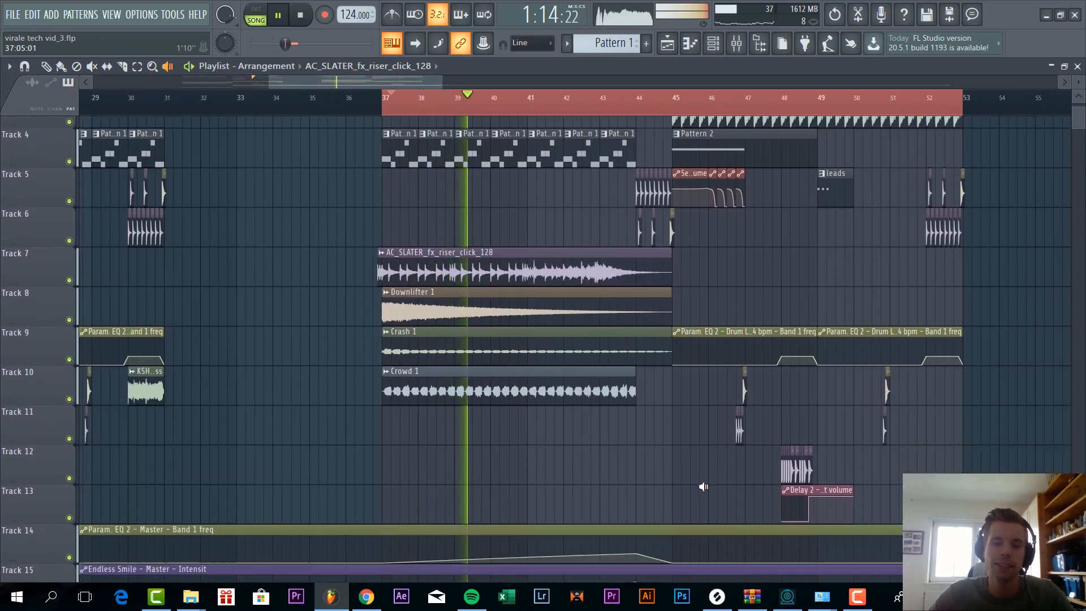
scroll(689, 473, "down", 1)
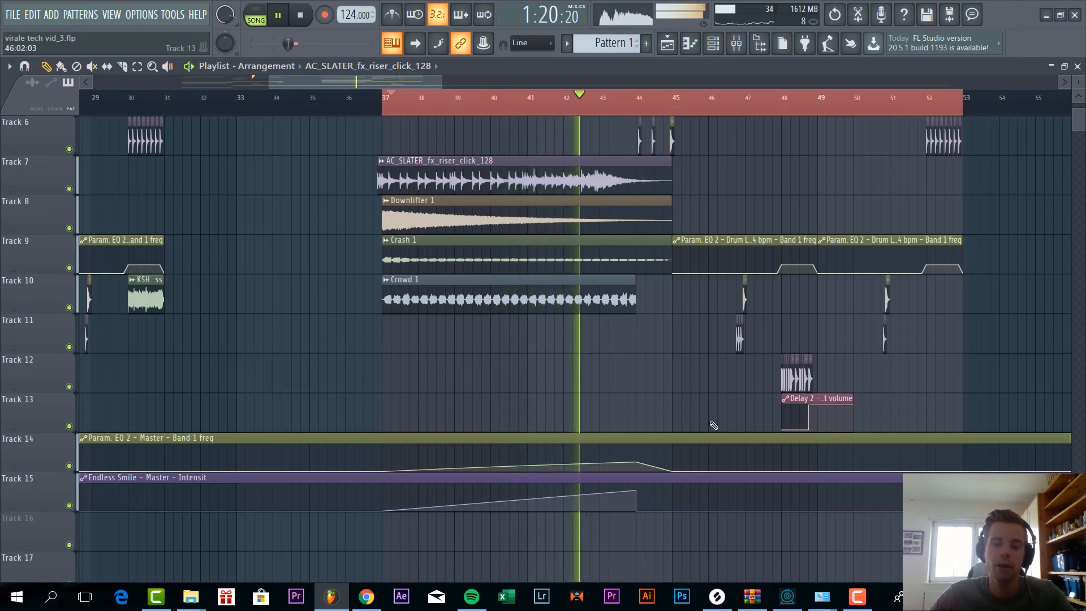
scroll(693, 400, "up", 1)
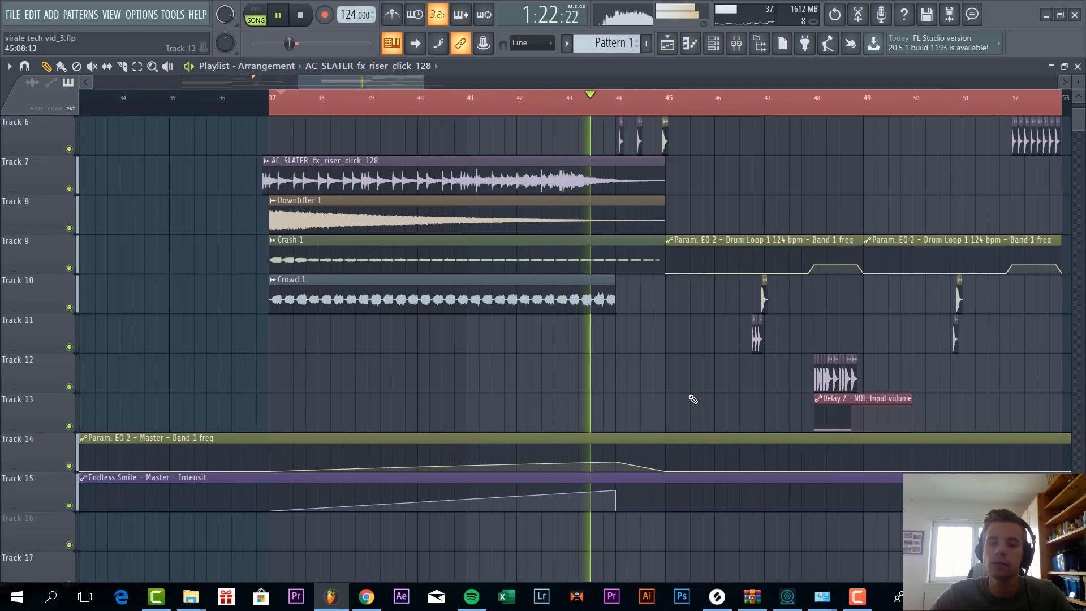
scroll(691, 404, "up", 2)
scroll(668, 451, "up", 3)
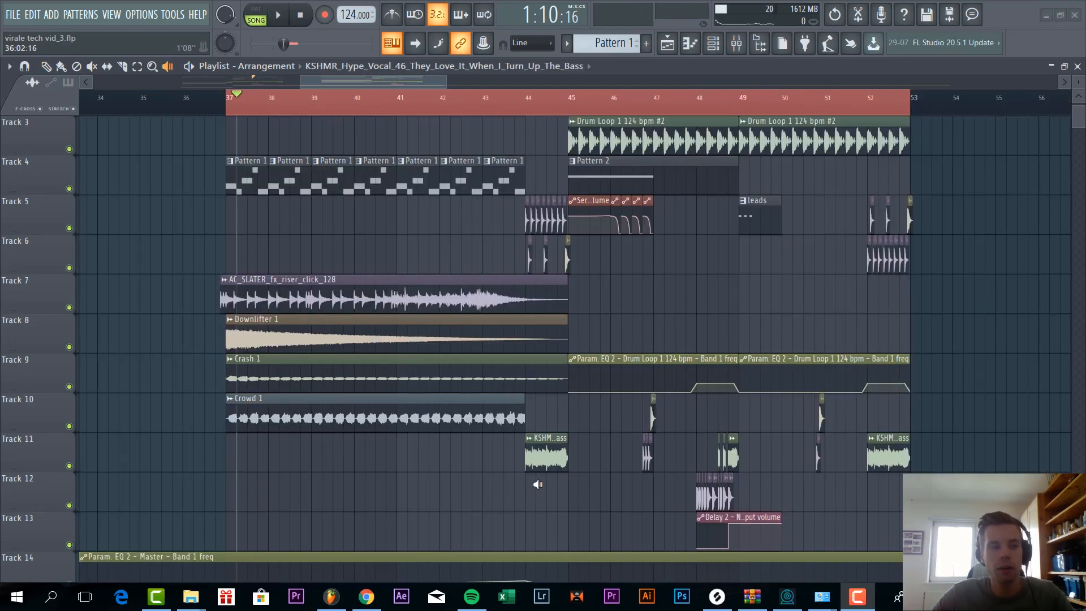
Audition the KSHMR hype vocal at bar 44 on Track 11, inspect its pitch in the sample settings, and close them.
scroll(528, 453, "up", 3)
right_click(526, 452)
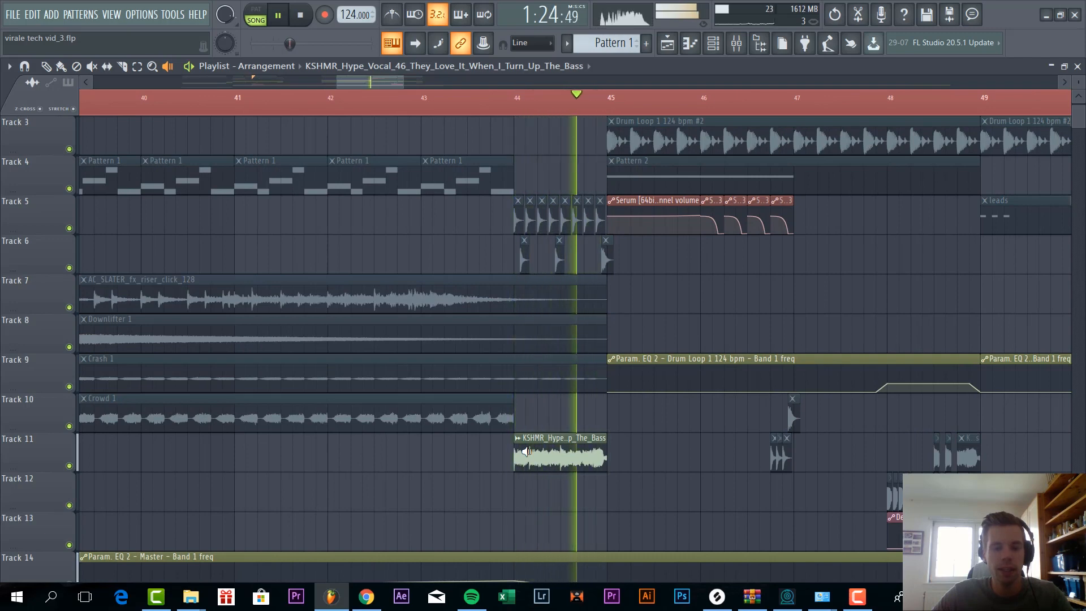
scroll(516, 456, "down", 3)
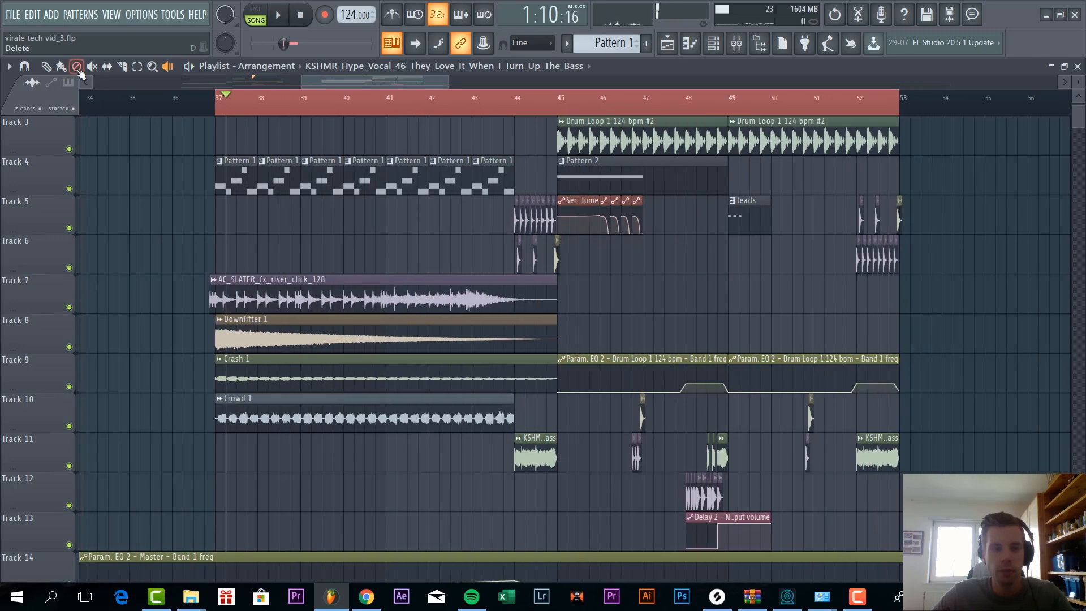
double_click(526, 457)
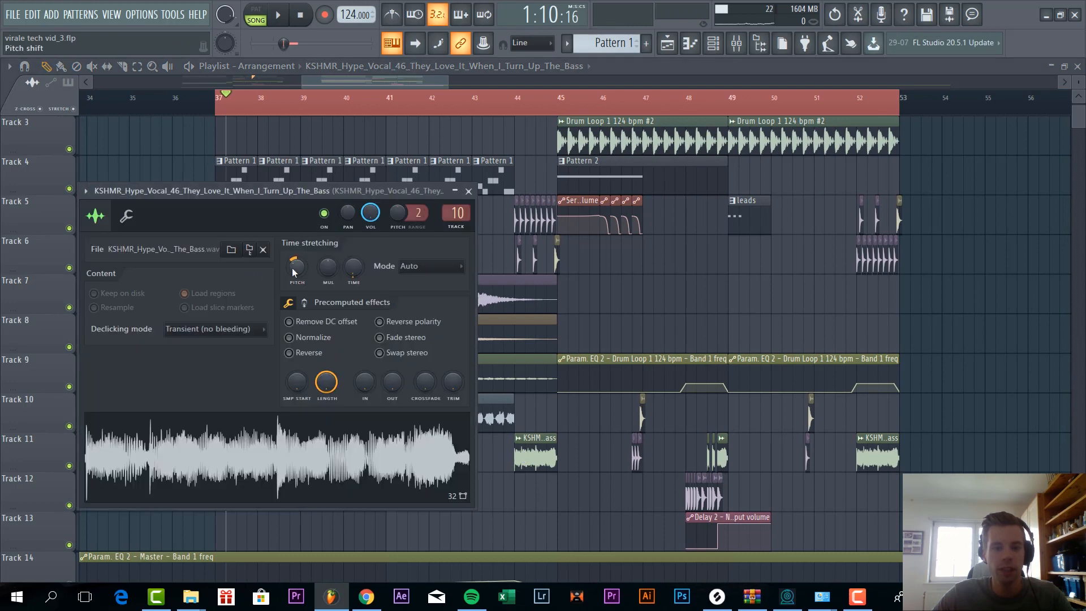
left_click(468, 191)
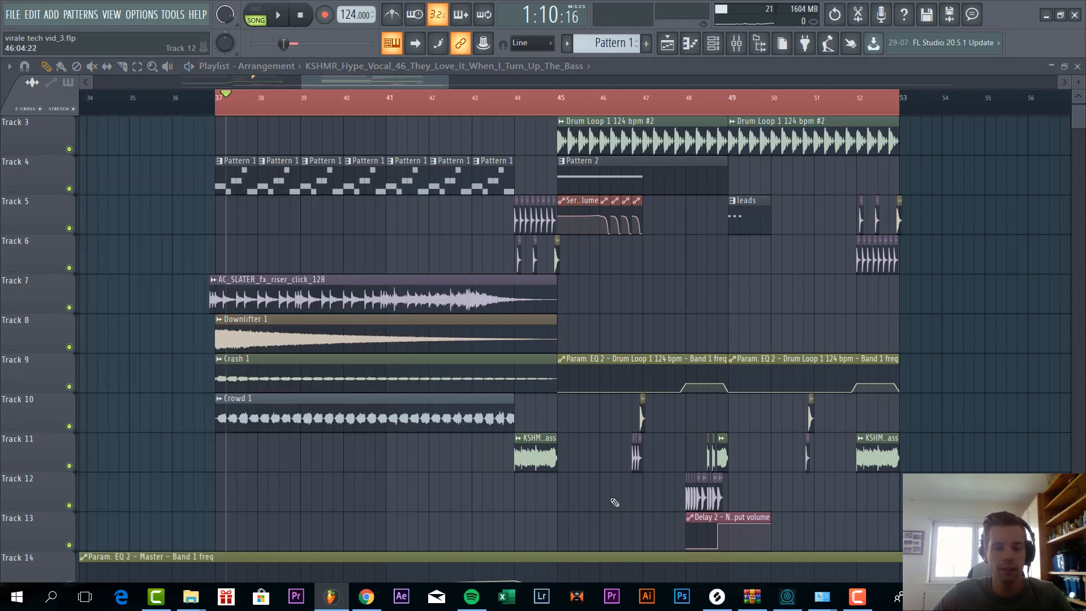
Isolate Tracks 11 and 12 with the master automation on Tracks 14 and 15 active, and play the bar 48 vocal and clap fill.
scroll(707, 498, "up", 5)
right_click(70, 506)
left_click(69, 466)
scroll(77, 453, "down", 4)
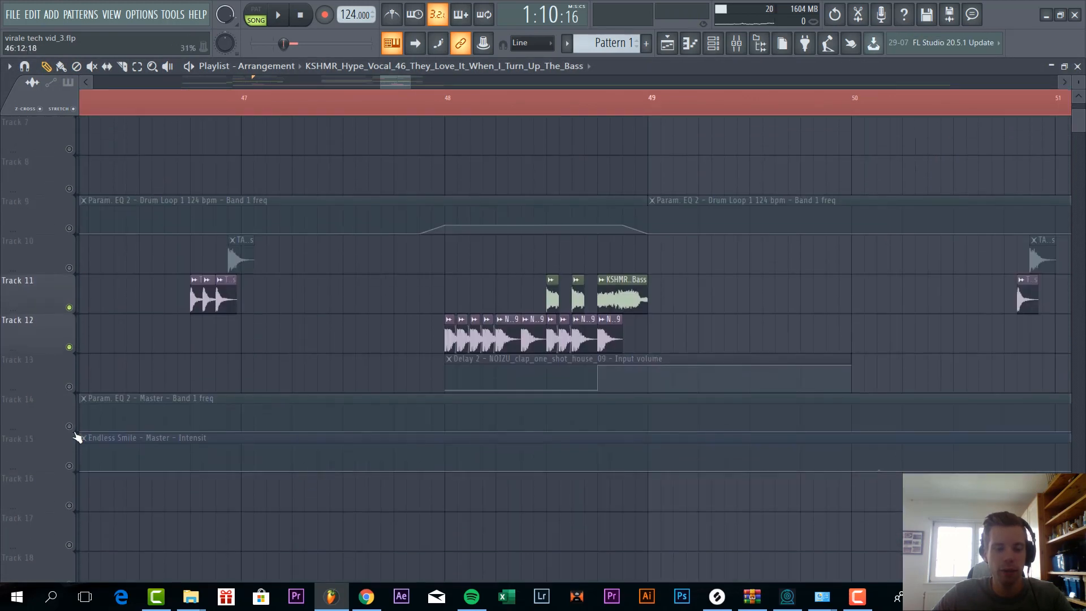
left_click(69, 426)
left_click(69, 466)
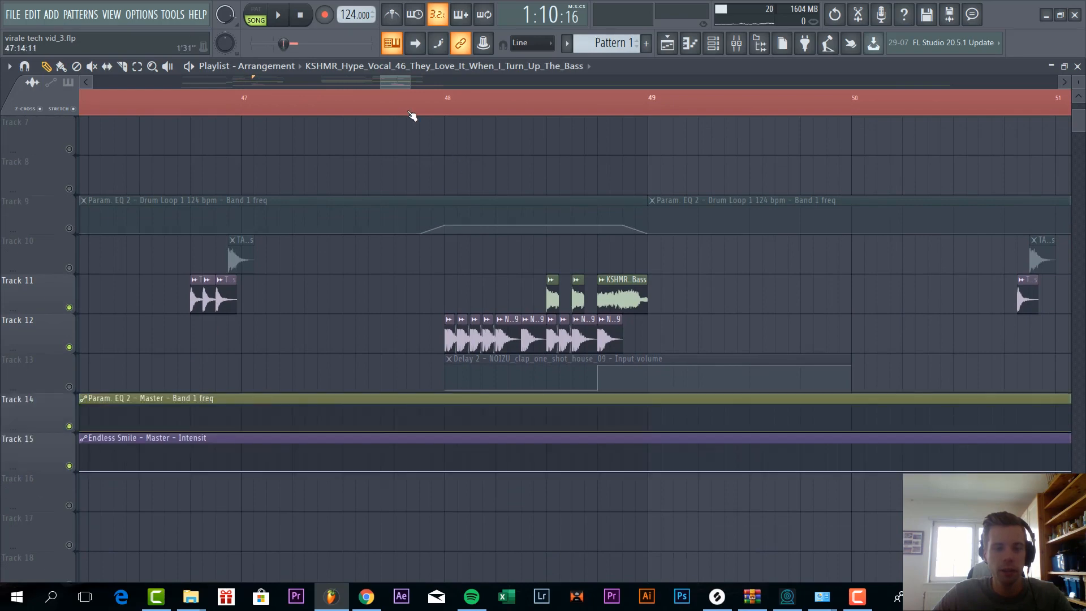
left_click(368, 105)
key("space")
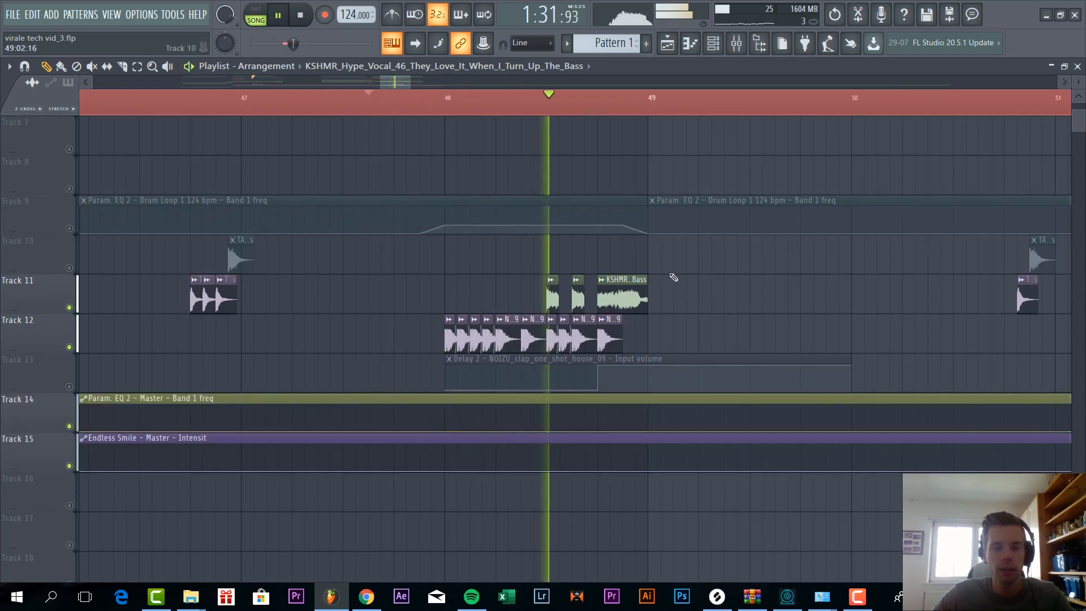
Stop the fill playback and reactivate all the muted playlist tracks.
scroll(679, 299, "down", 5)
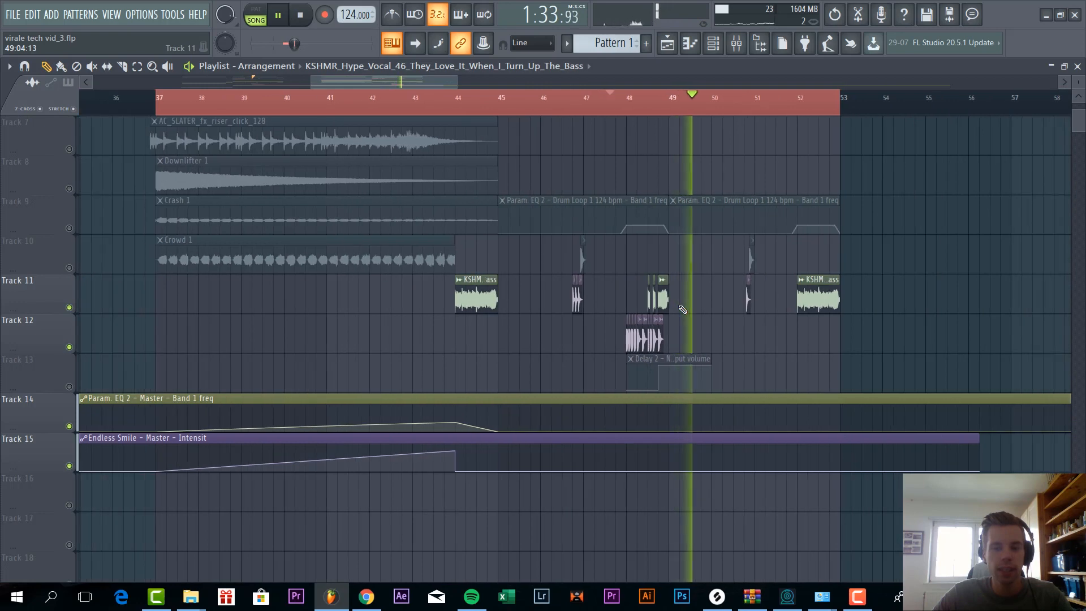
scroll(22, 236, "up", 2)
key("space")
scroll(72, 405, "up", 4)
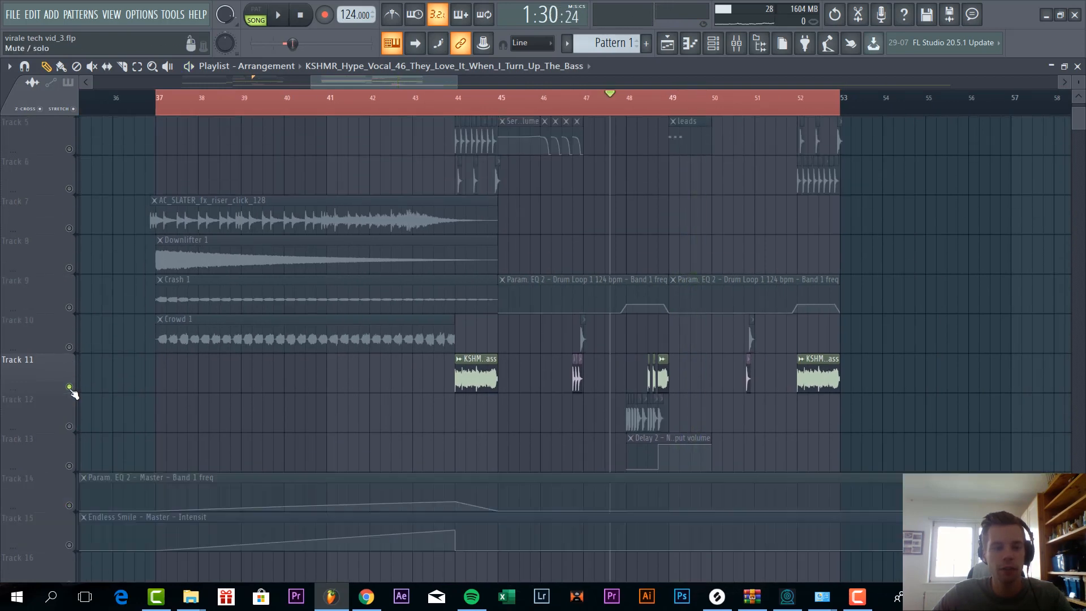
scroll(170, 109, "down", 4)
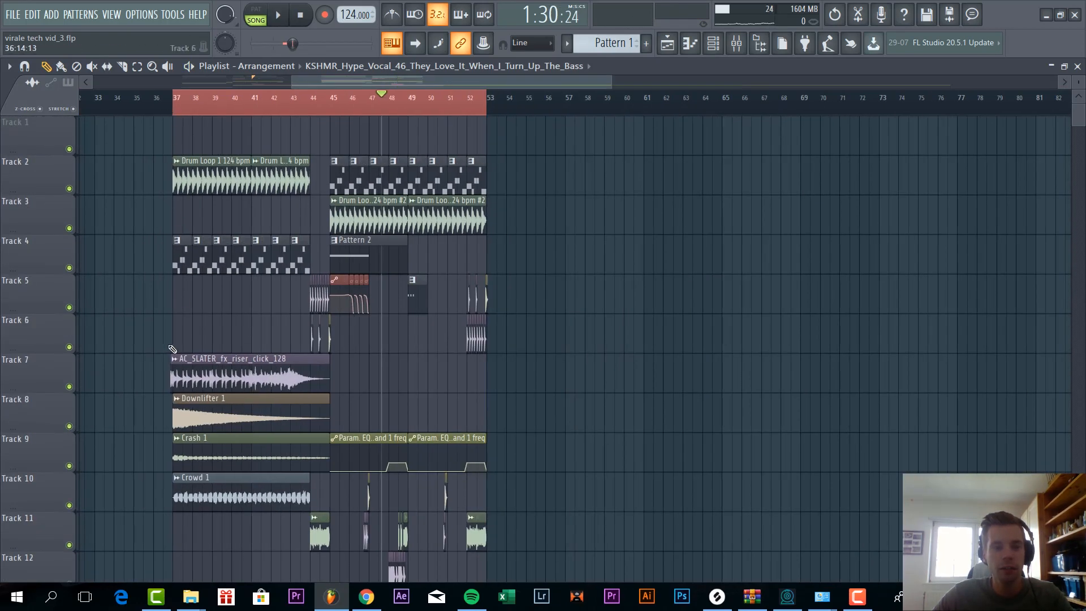
Play the full arrangement with all tracks active from midway through bar 36, just before the buildup.
scroll(172, 102, "up", 3)
left_click(243, 101)
scroll(174, 379, "down", 5)
key("space")
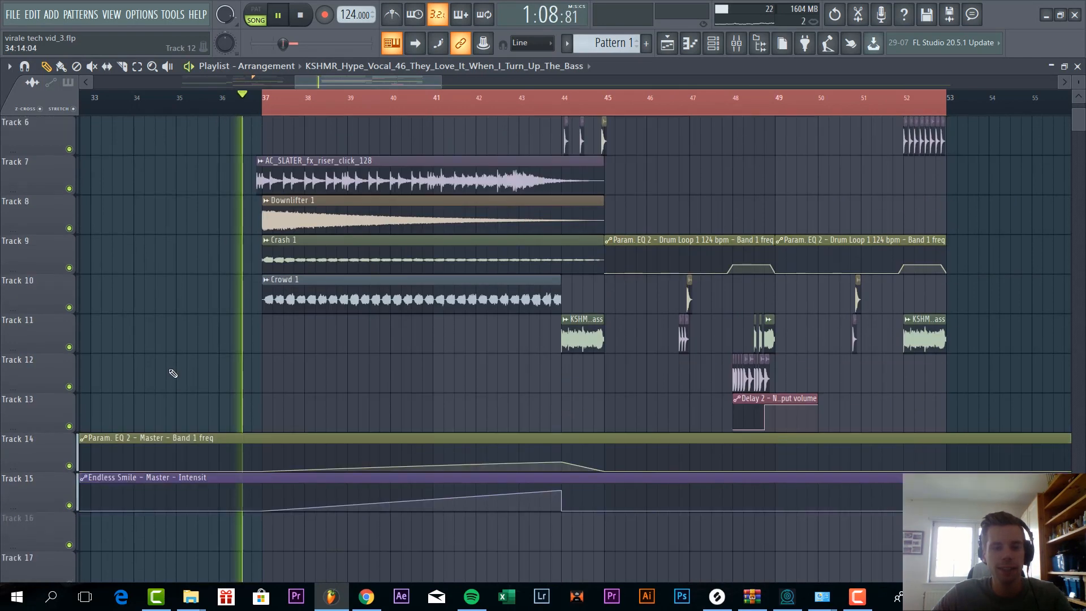
scroll(173, 374, "up", 1)
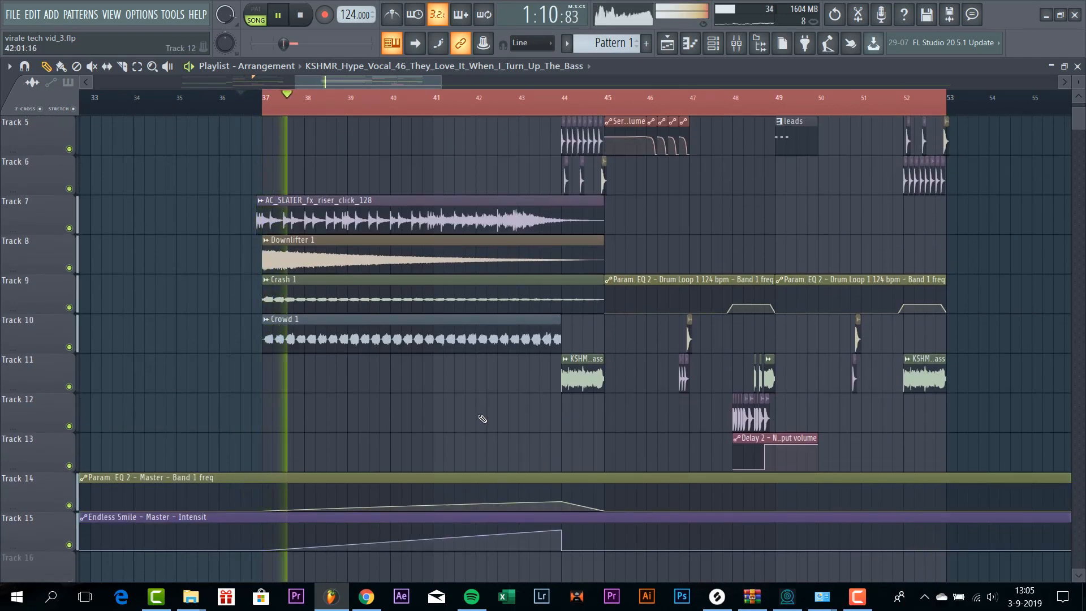
scroll(482, 418, "up", 4)
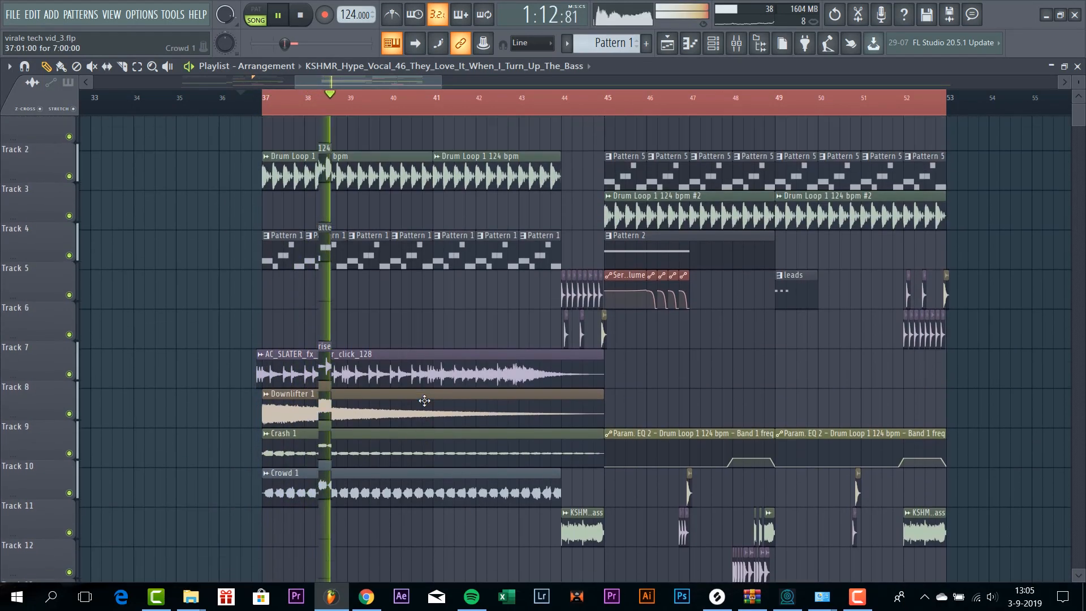
scroll(424, 401, "up", 1)
Extend the end of the playlist time selection to bar 54 and stop playback once the section has played through.
scroll(375, 342, "down", 3, "ctrl")
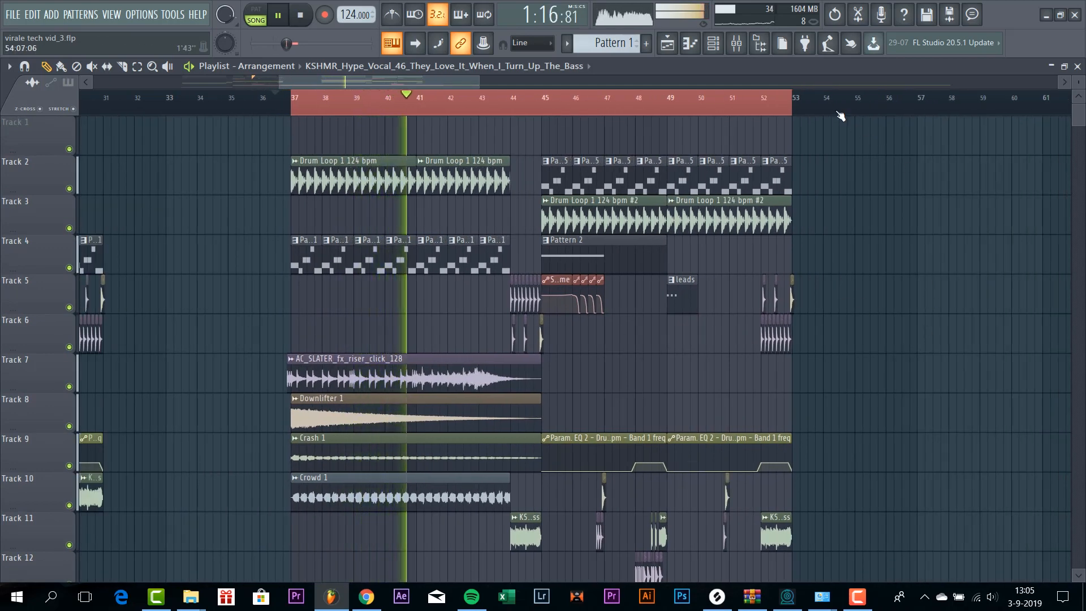
left_click_drag(829, 104, 834, 106)
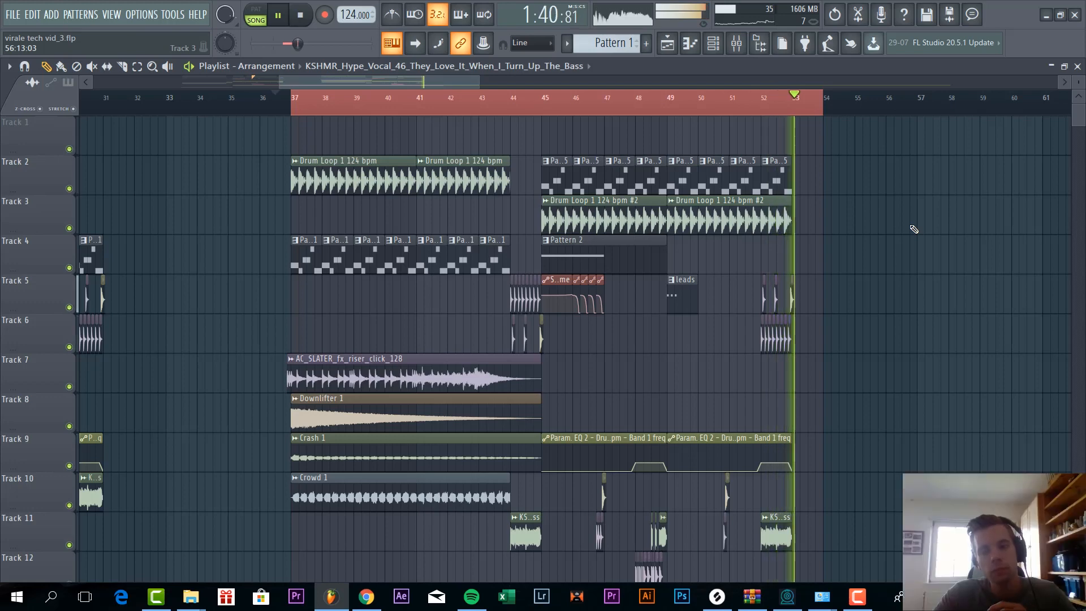
key("space")
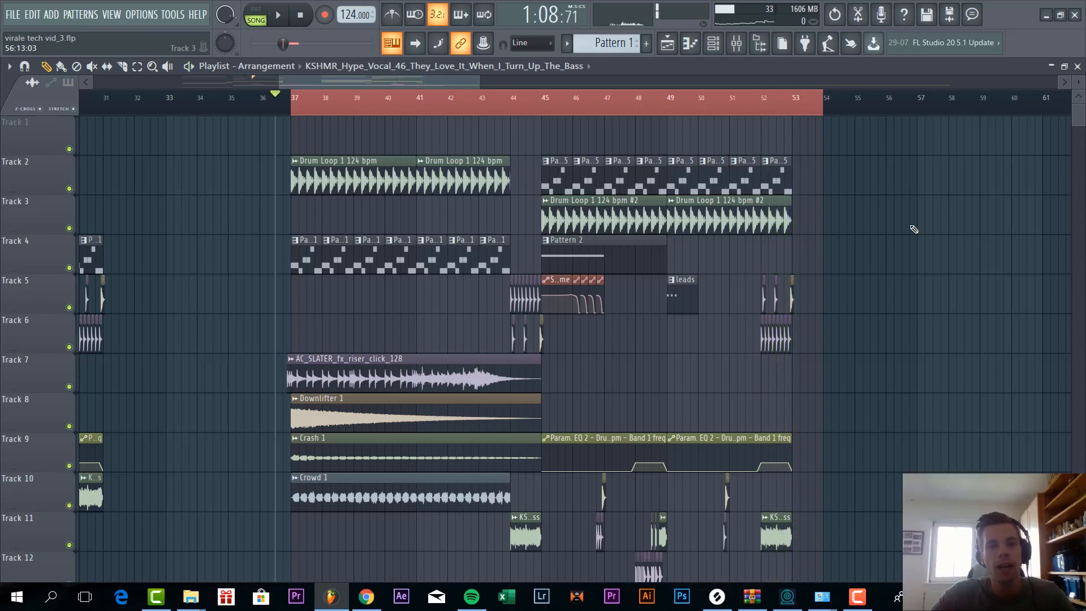